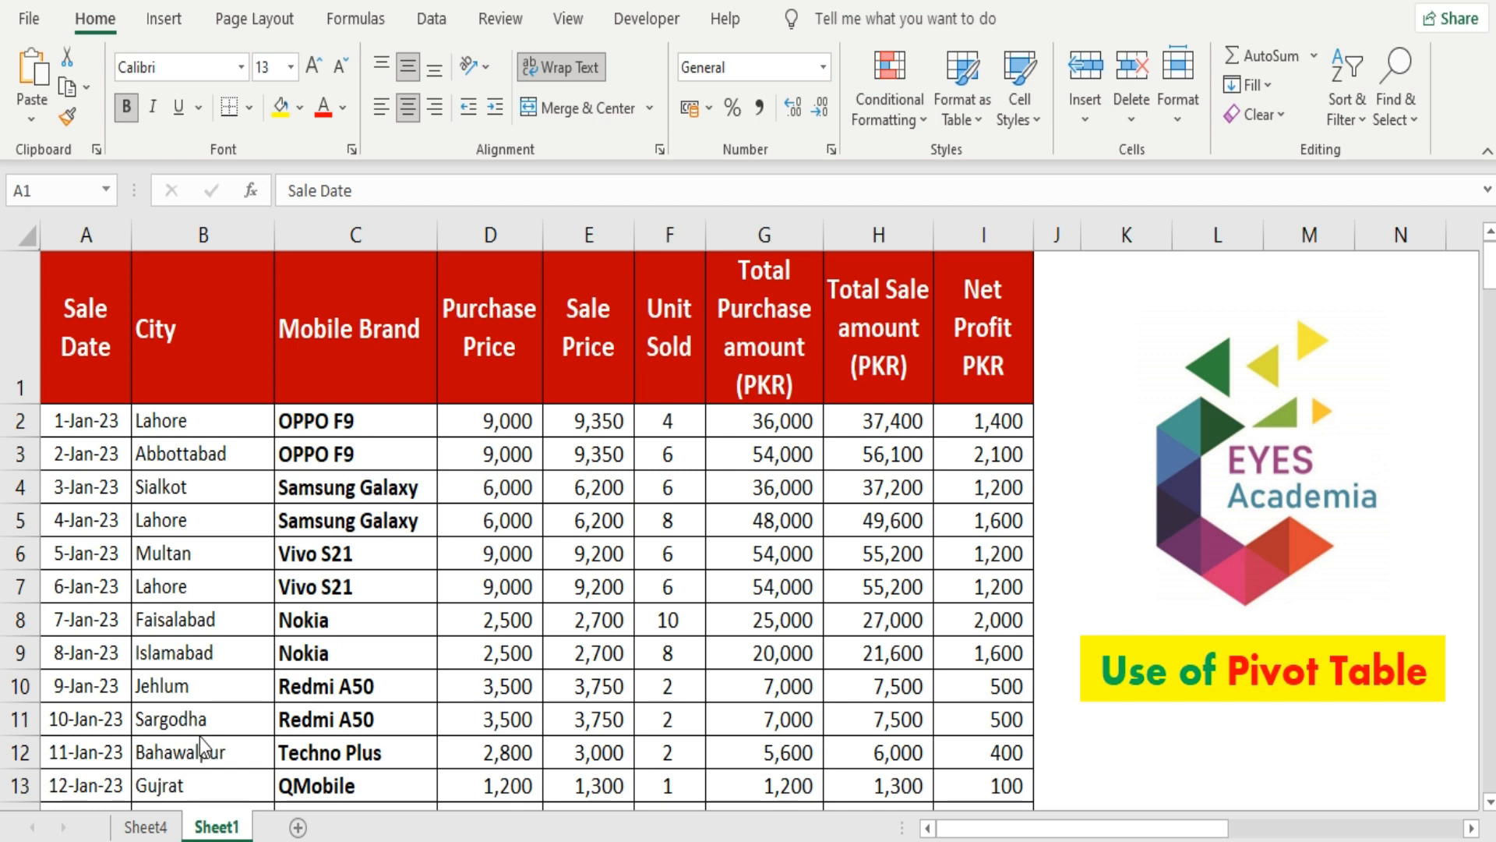
Step: Open Sheet4 and examine its pivot table, slicers and the time-level options of the Sale Date timeline
click(145, 825)
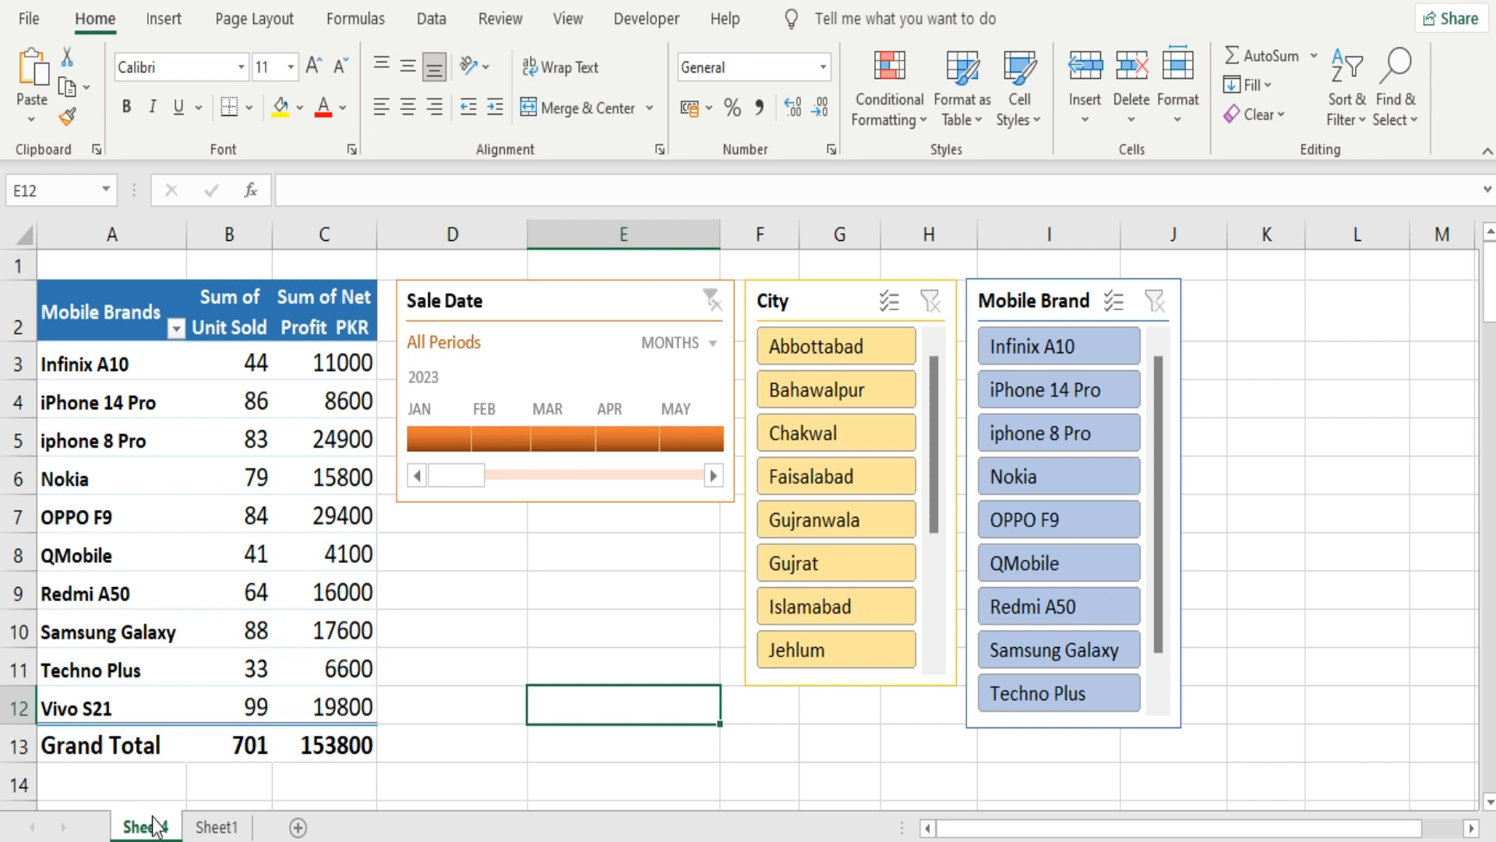
click(470, 581)
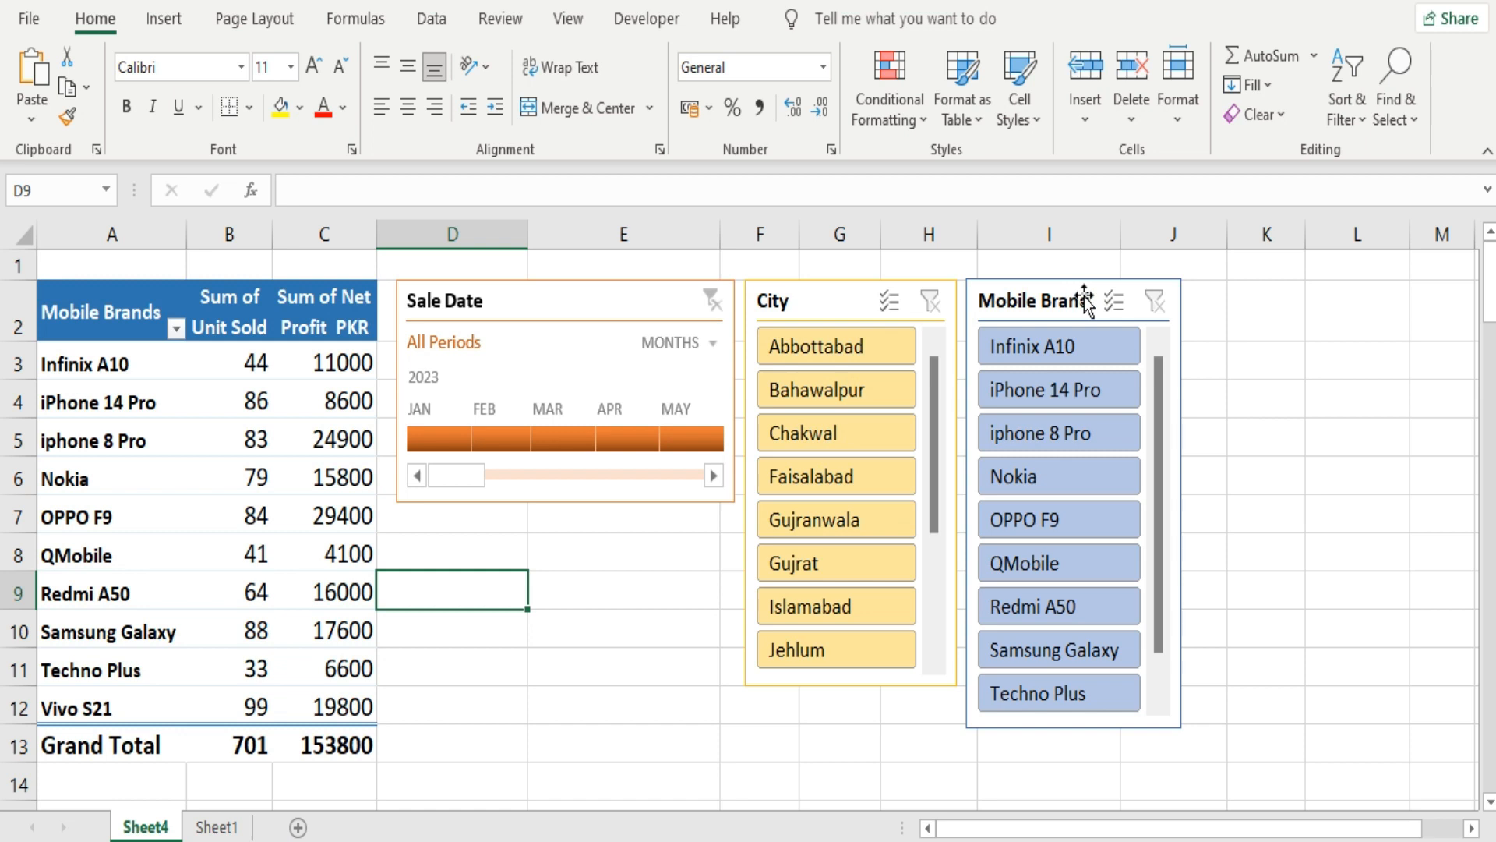
drag(938, 391, 951, 318)
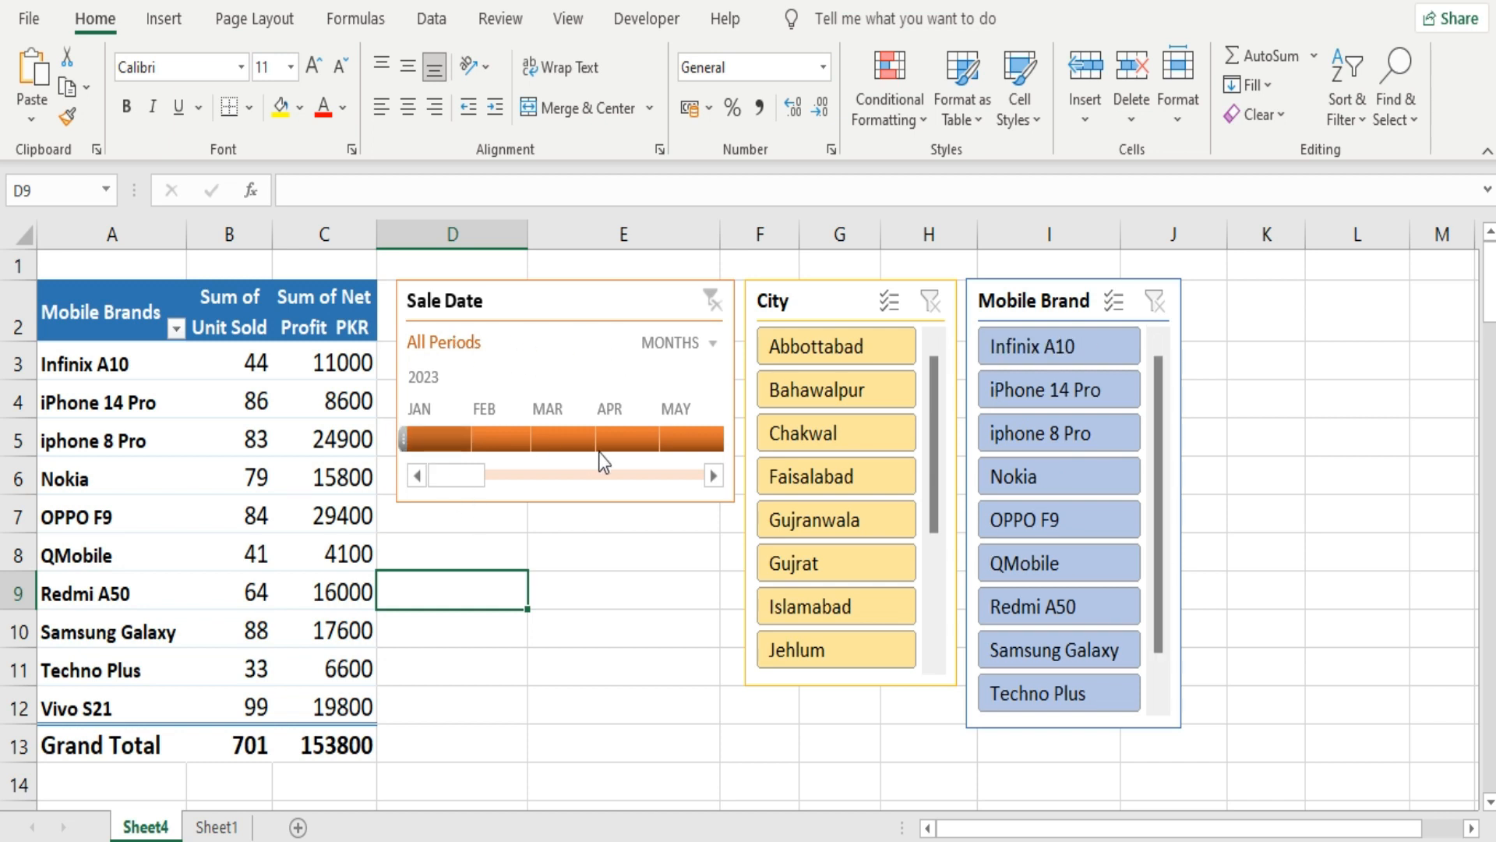
click(714, 344)
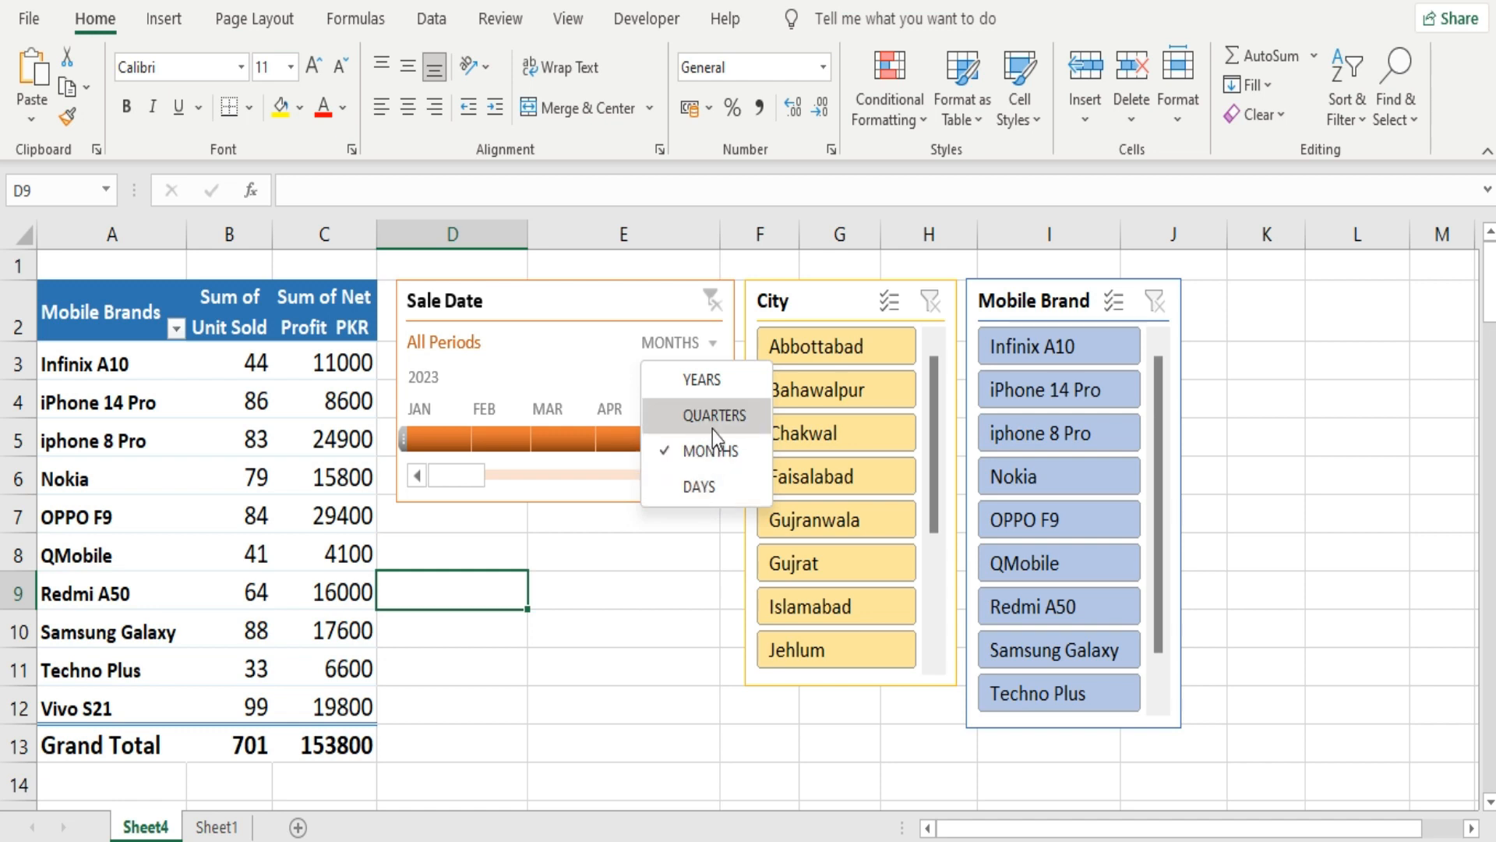
click(536, 547)
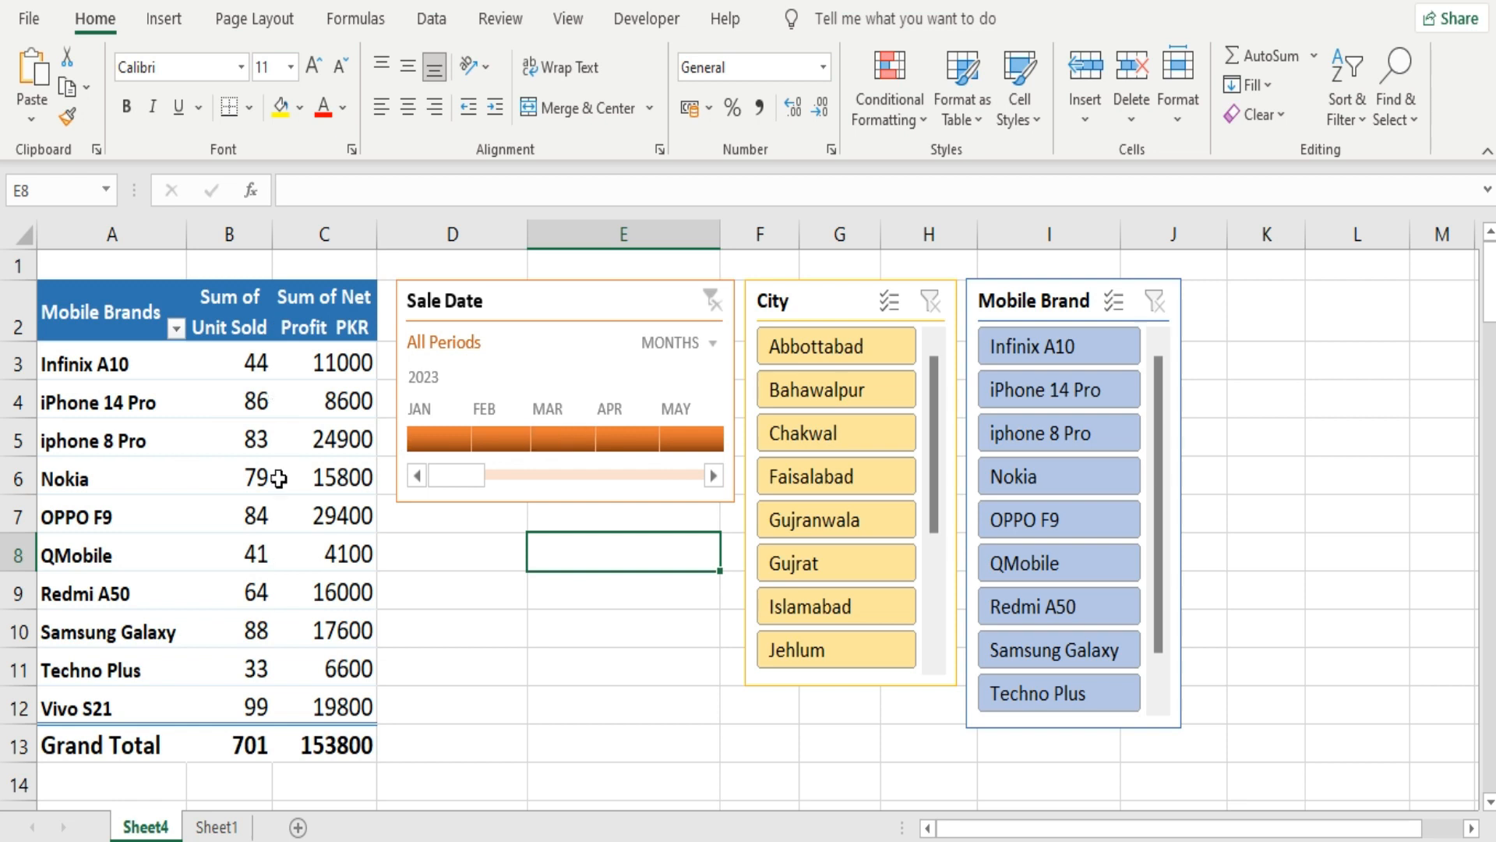
Step: Filter the pivot table by Jan, Feb and Mar 2023 in turn with the Sale Date timeline, and clear that filter
click(432, 439)
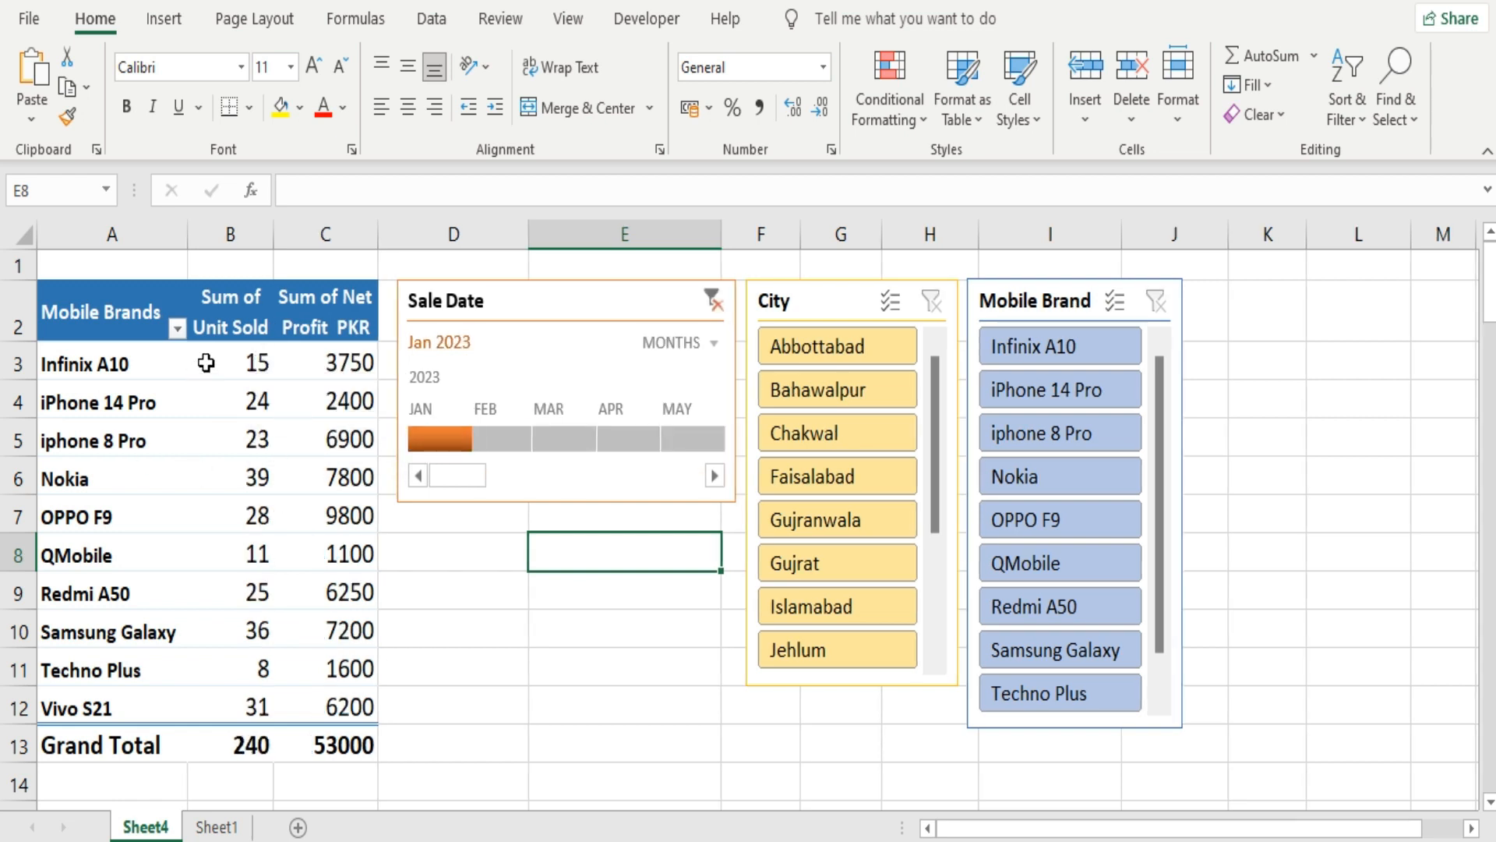
click(502, 438)
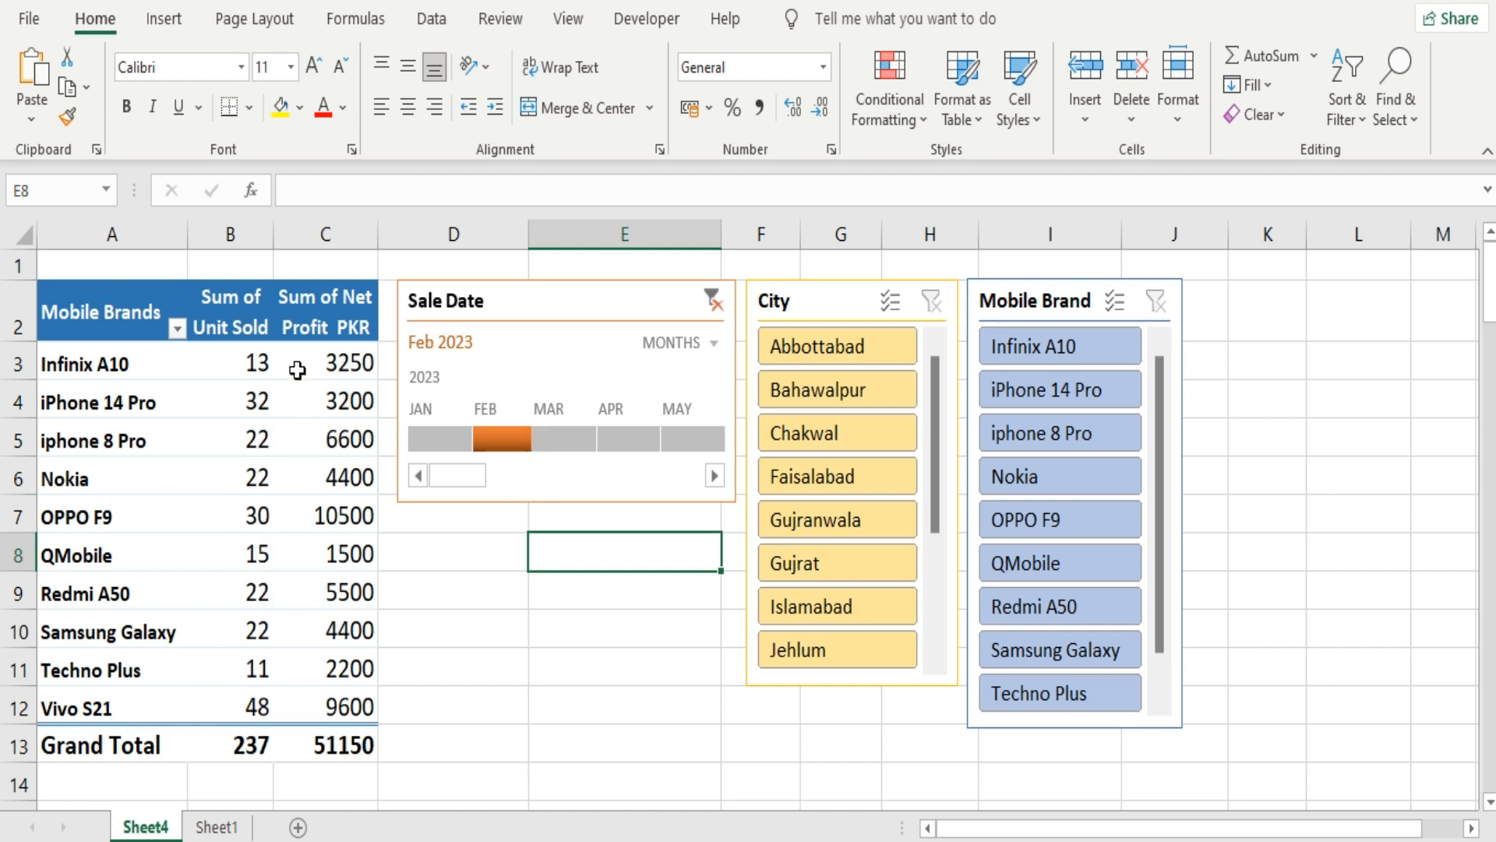
click(545, 440)
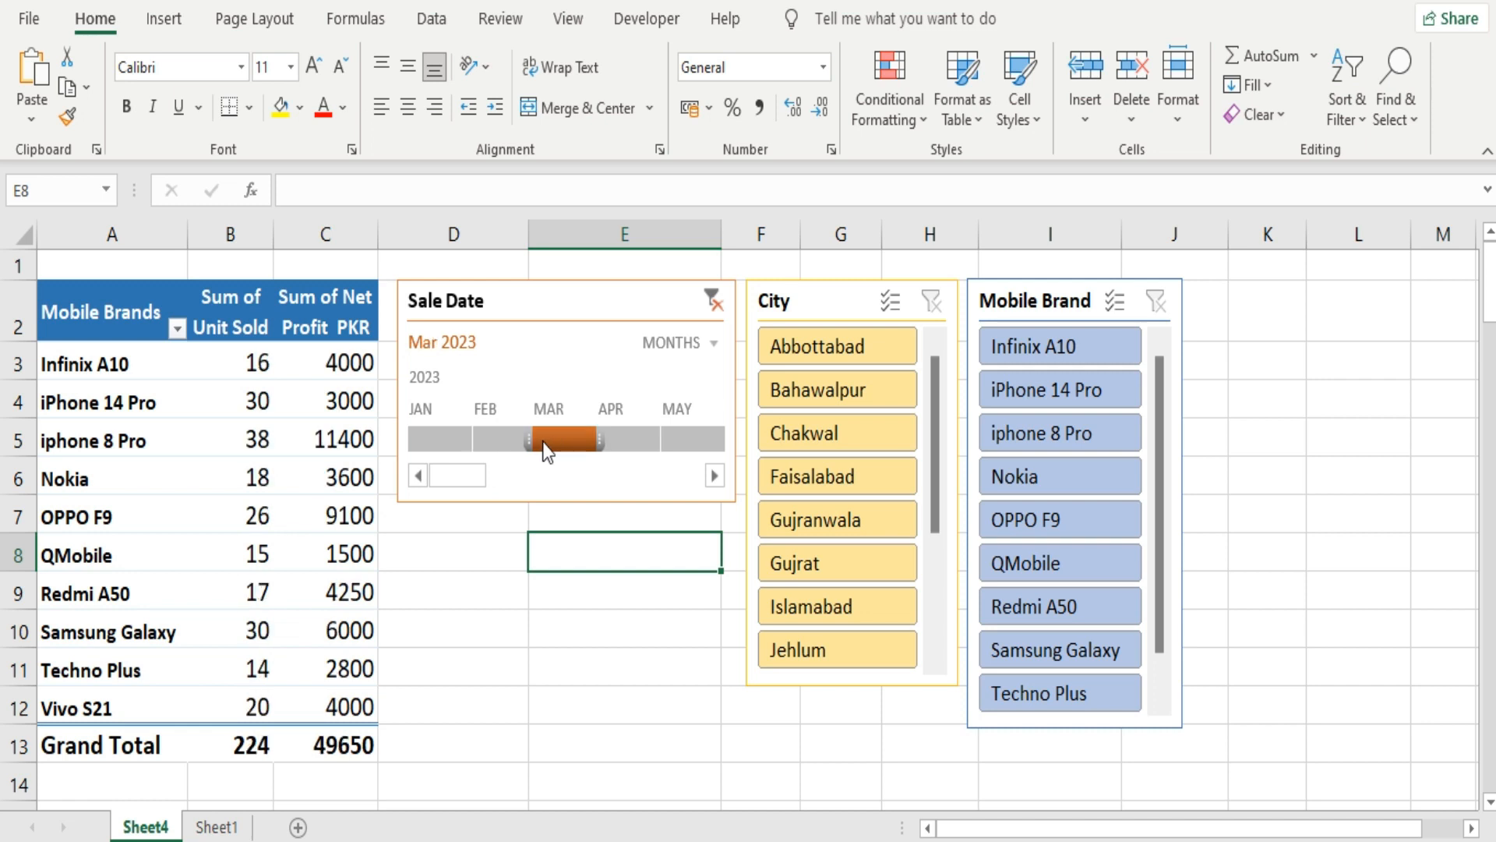
click(712, 300)
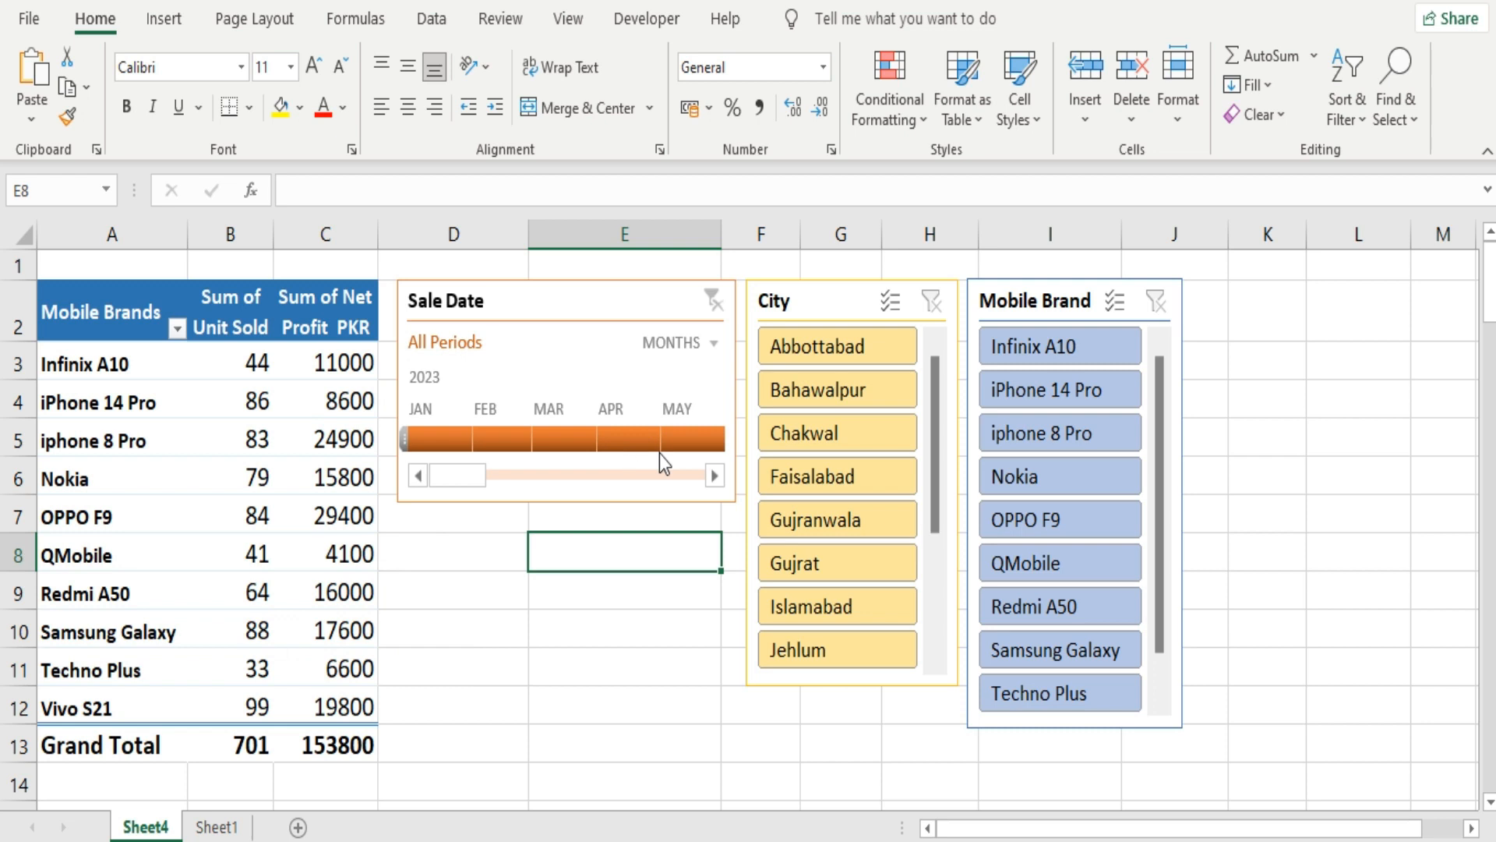
Step: Filter the pivot table by Abbottabad, Bahawalpur, Chakwal, Faisalabad and Gujranwala in turn with the City slicer, and clear that filter
click(830, 354)
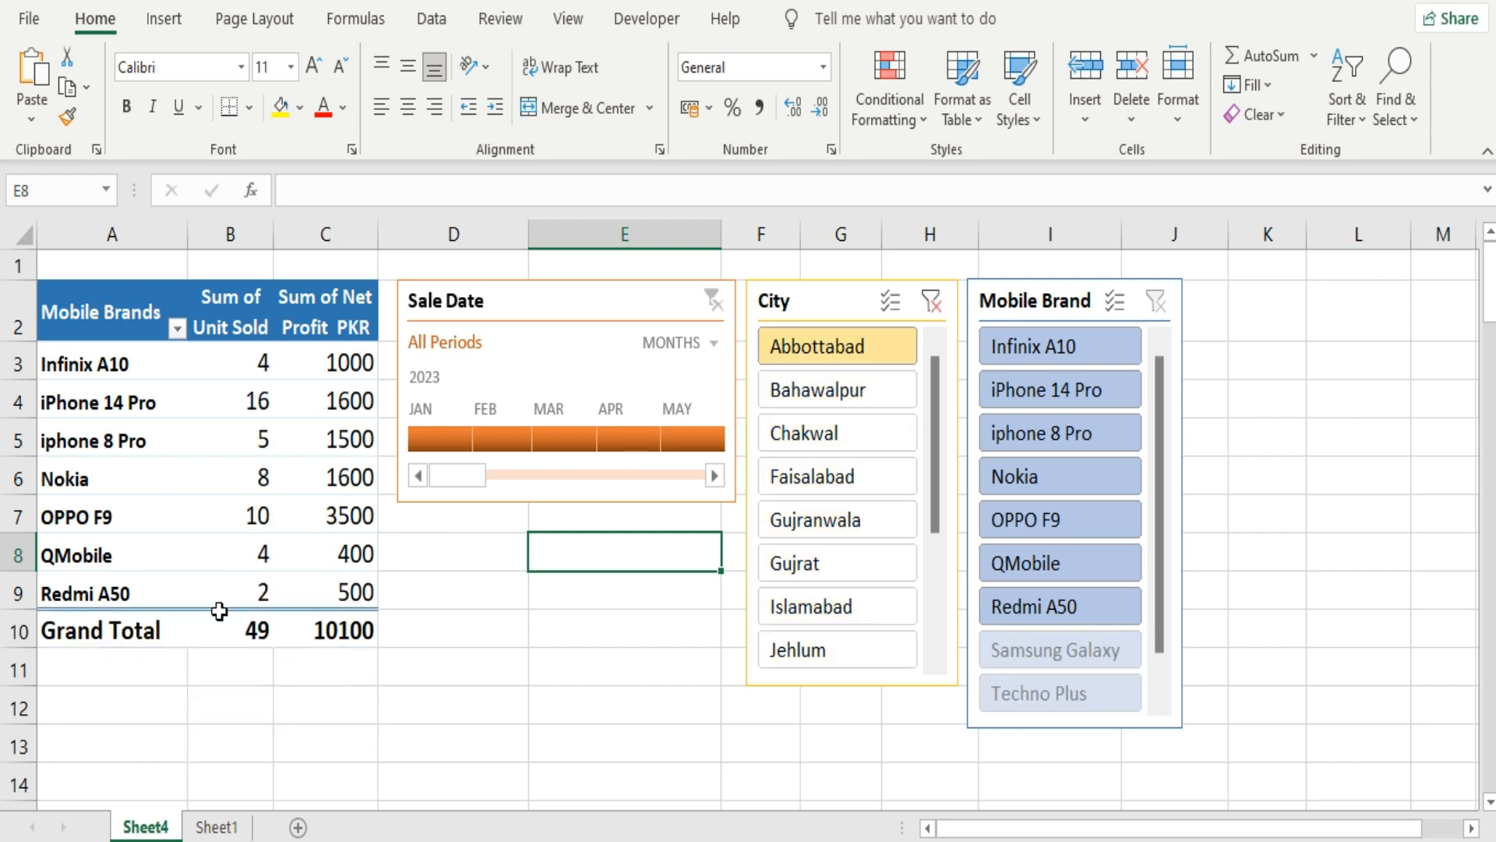
click(807, 391)
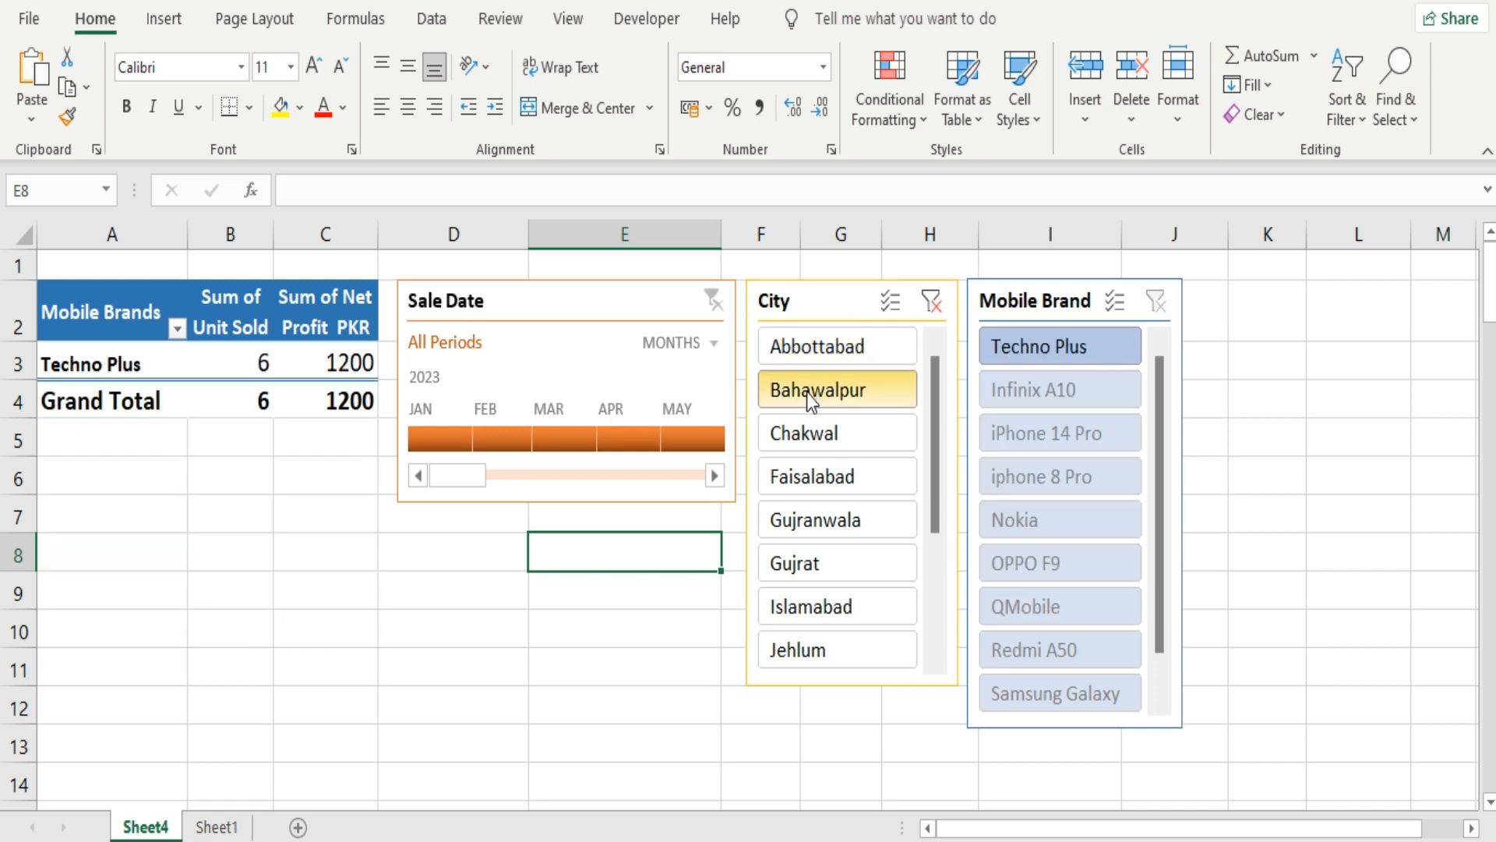
click(812, 432)
click(808, 477)
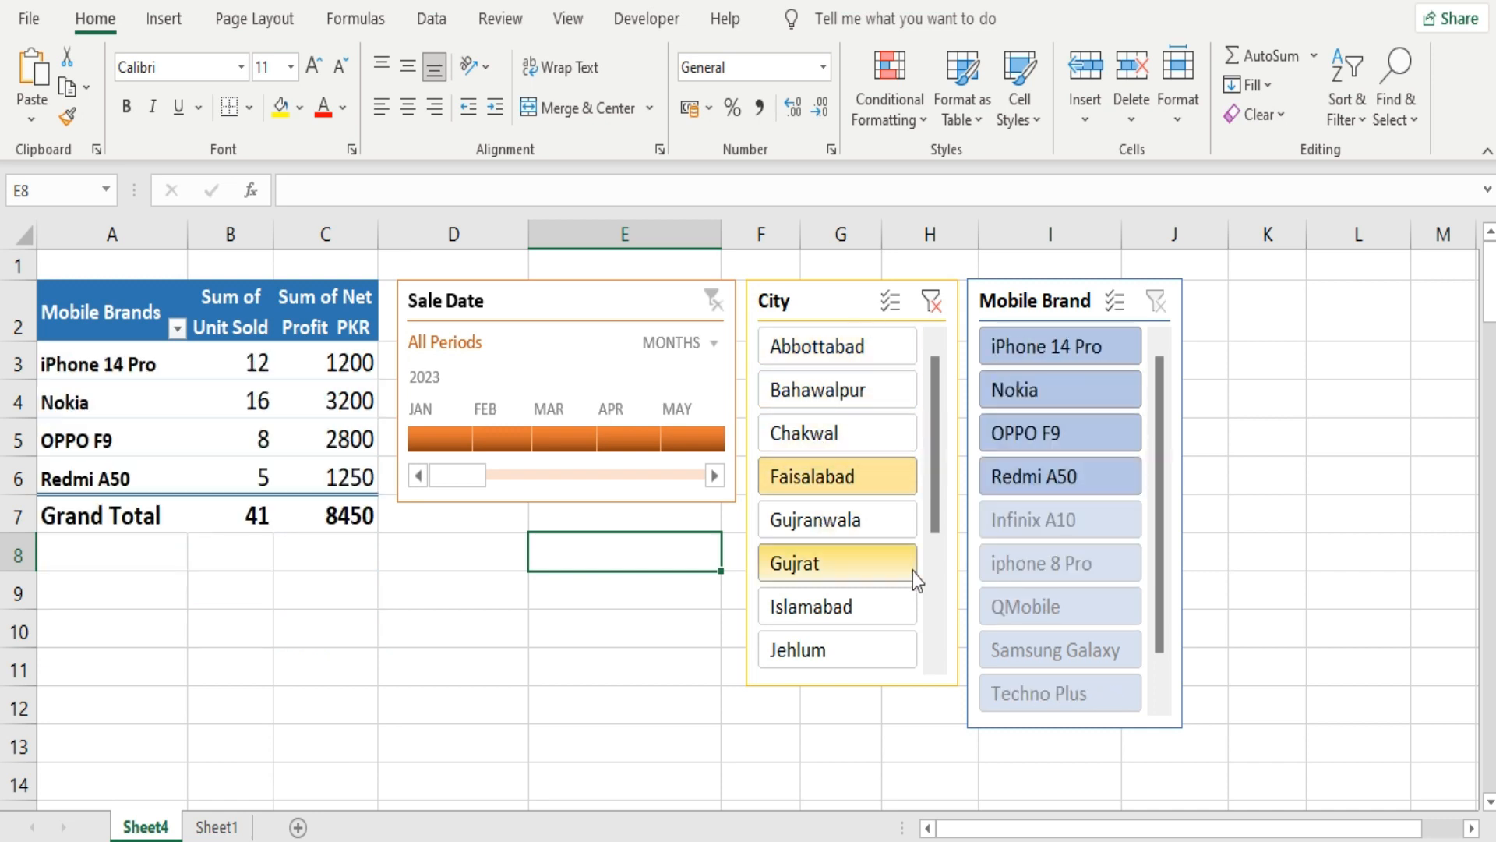
click(832, 534)
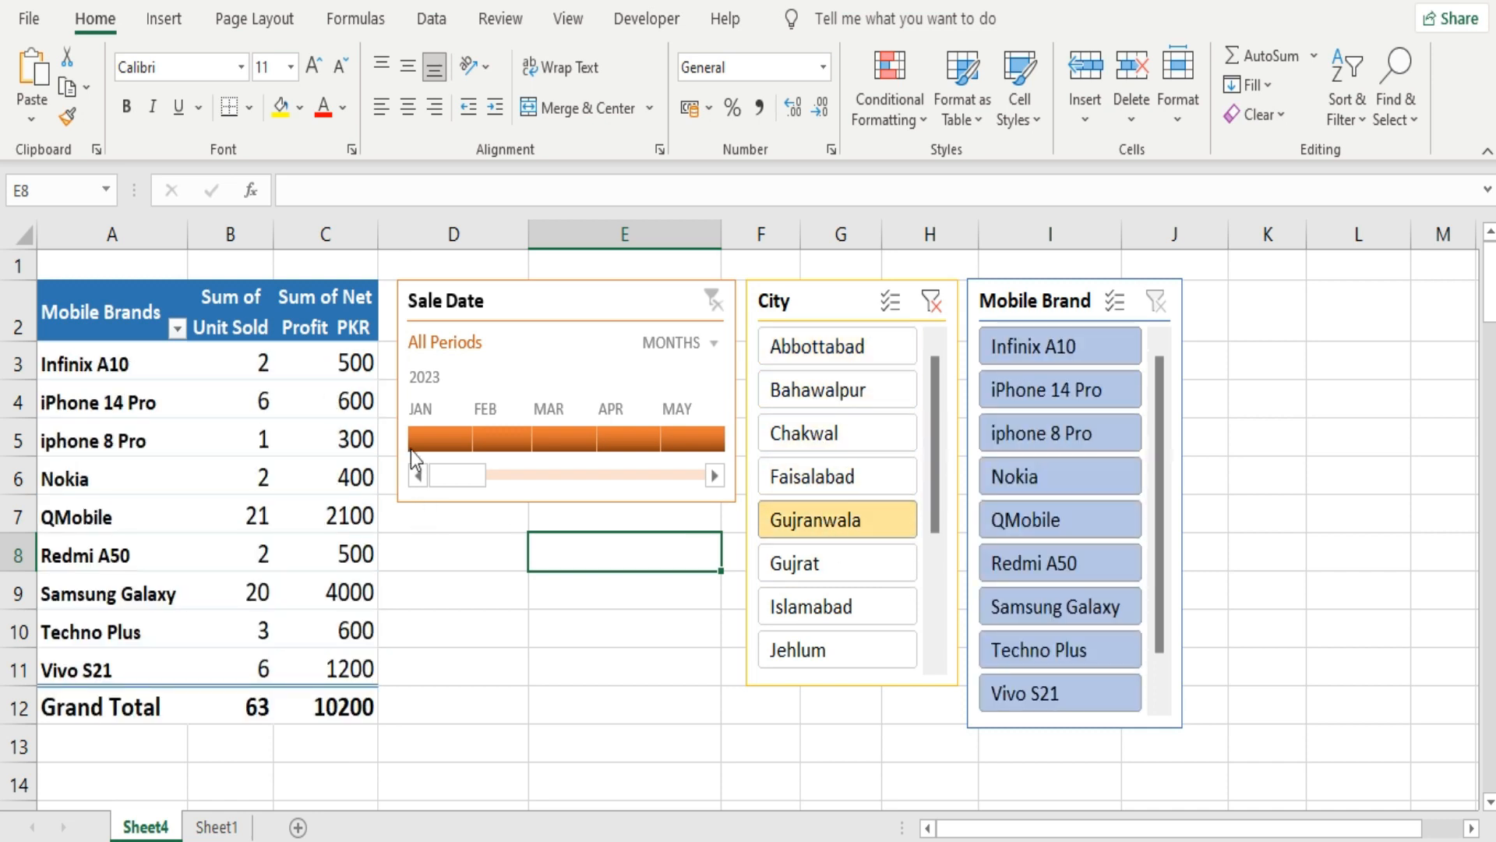
click(931, 304)
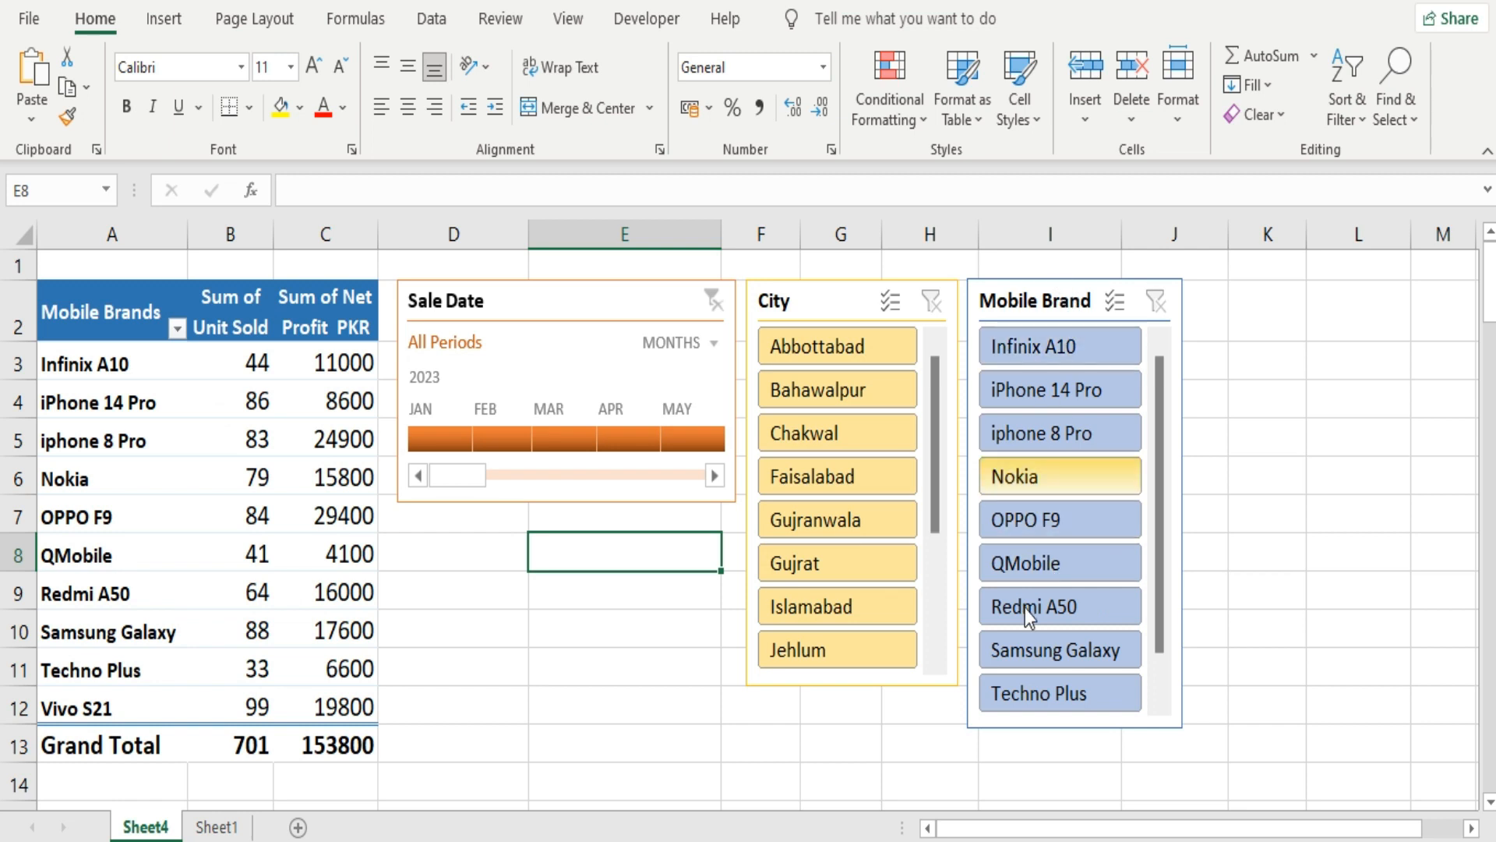
Step: Filter by iphone 8 Pro, iPhone 14 Pro, Infinix A10, OPPO F9 and QMobile in turn with the Mobile Brand slicer, and clear that filter
click(1054, 432)
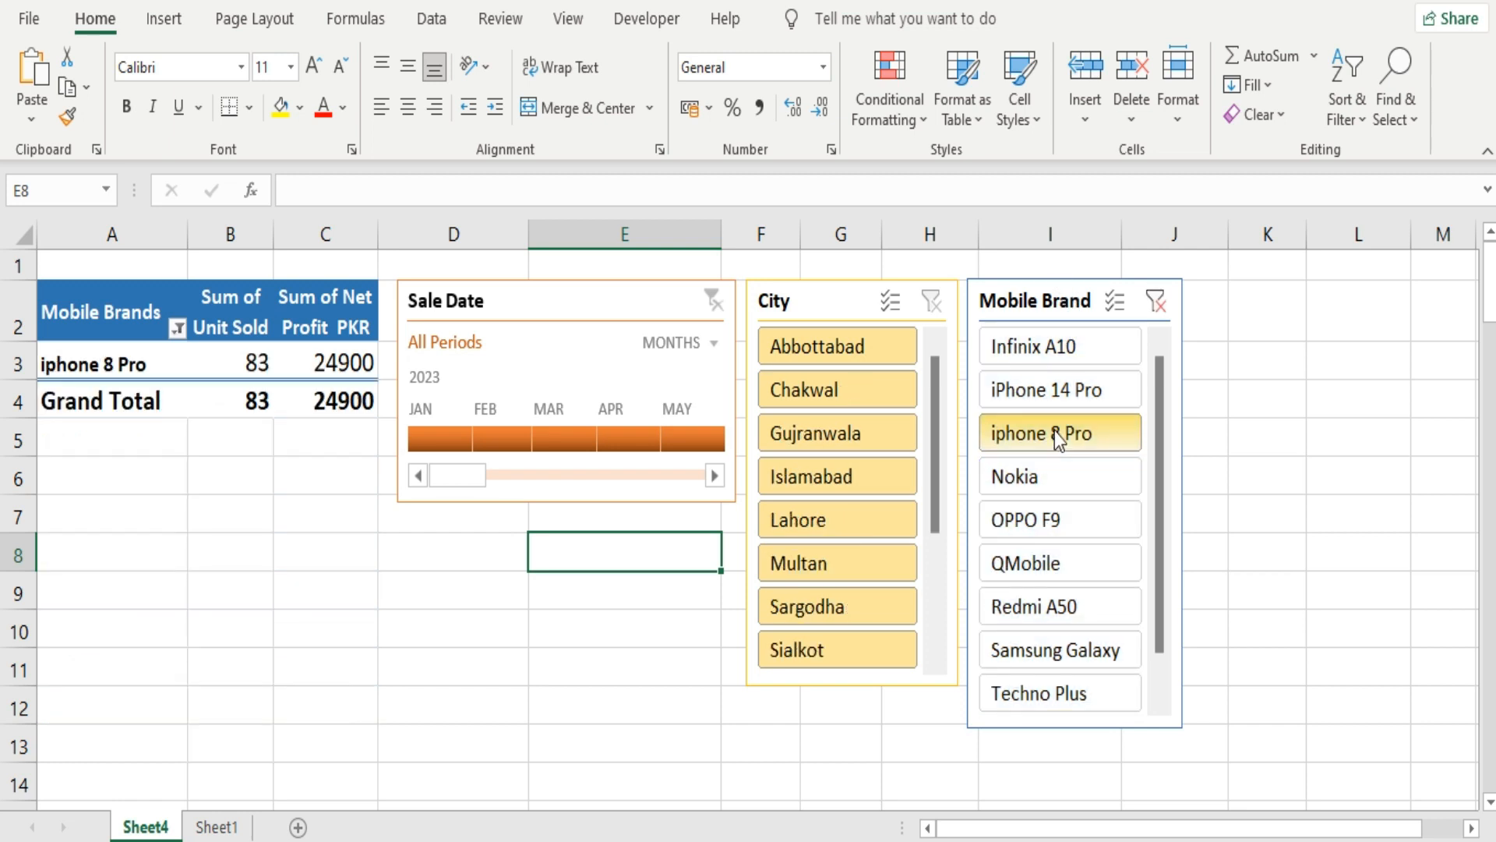
click(1054, 399)
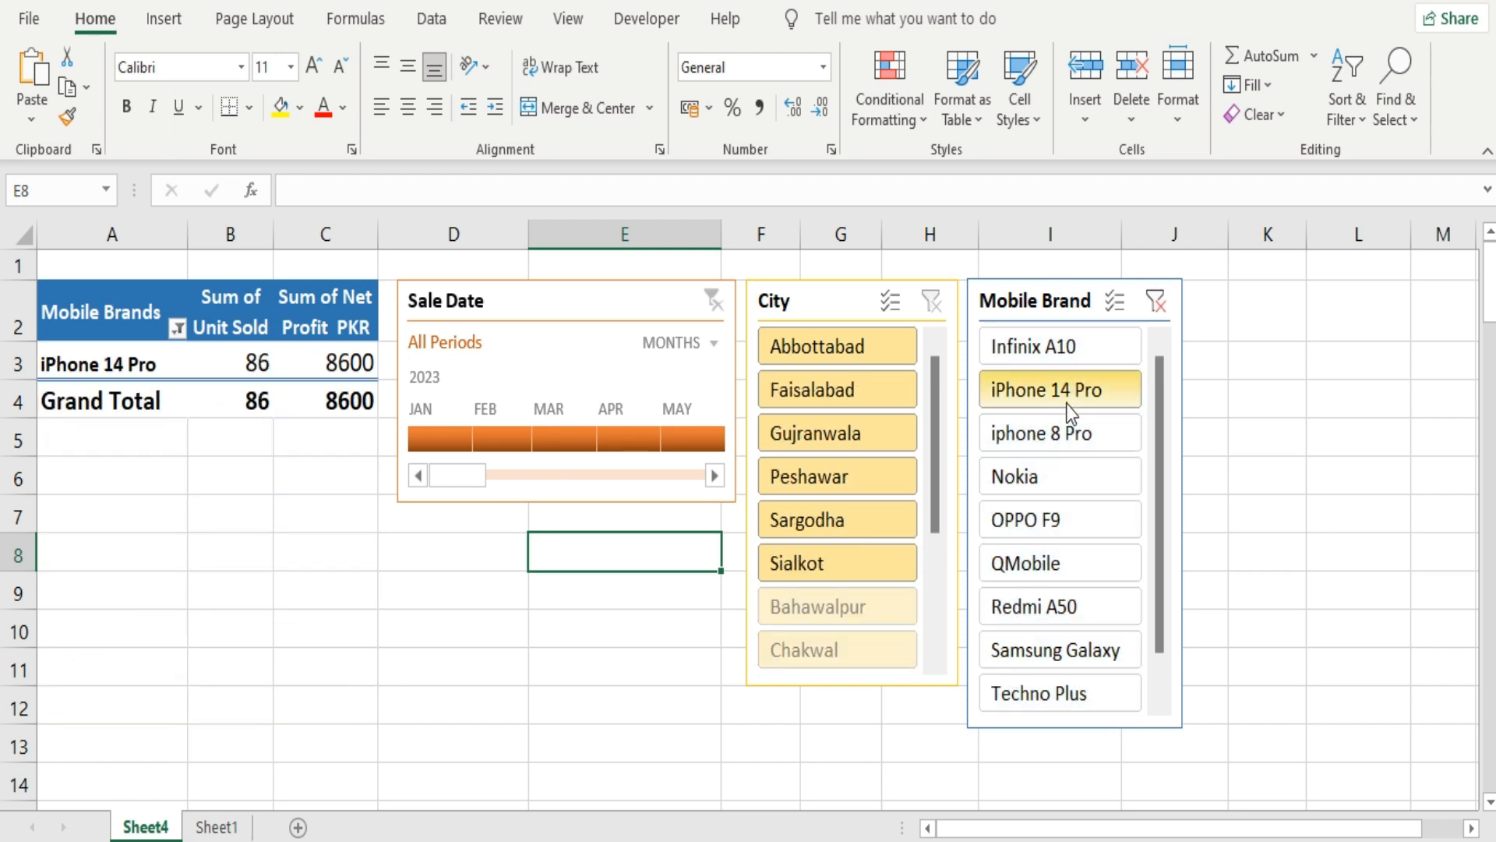
click(1046, 344)
click(1022, 526)
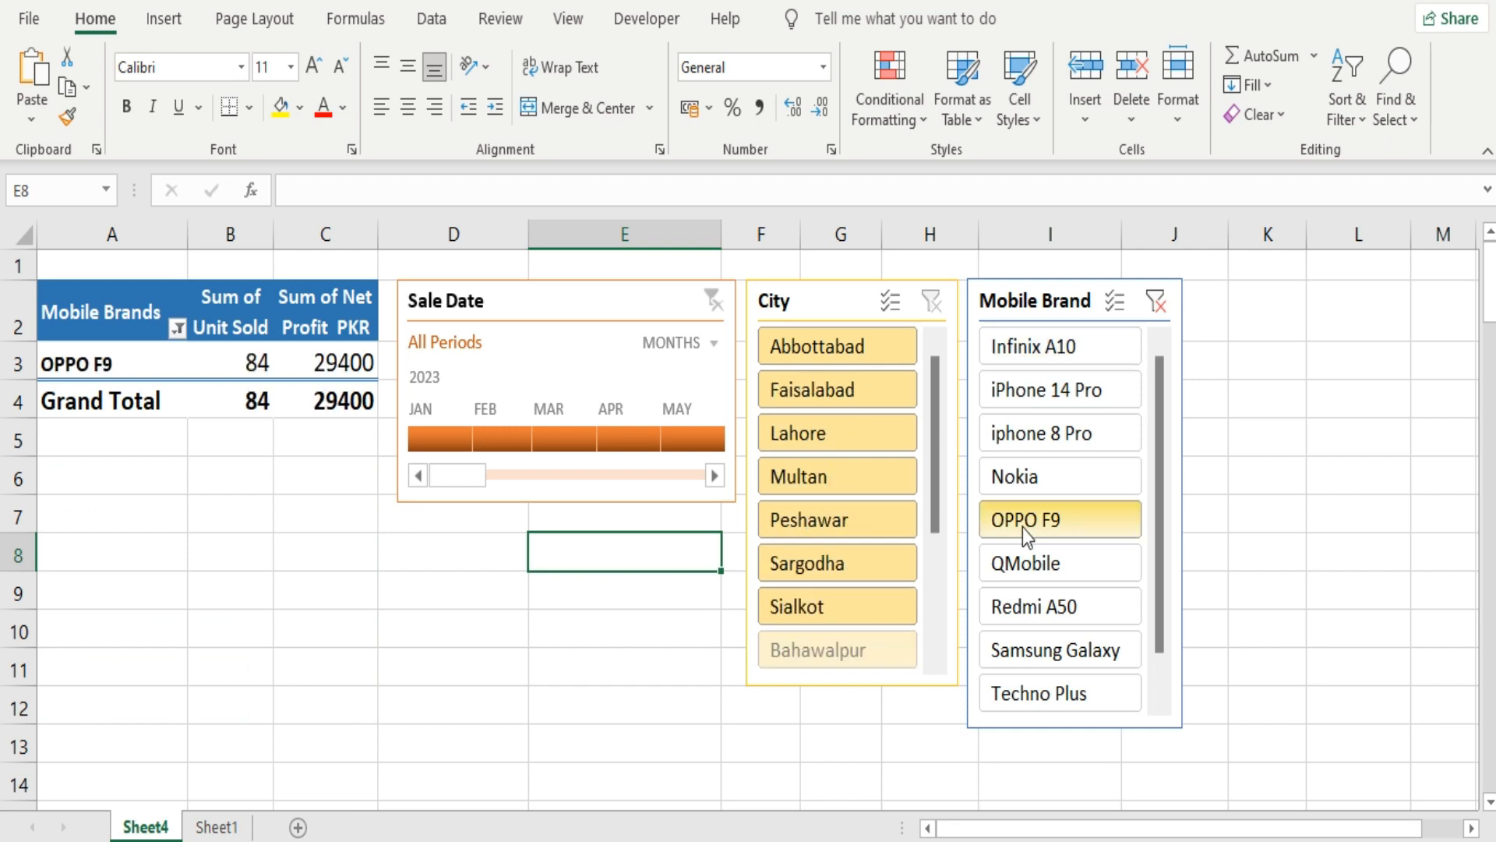
click(1023, 569)
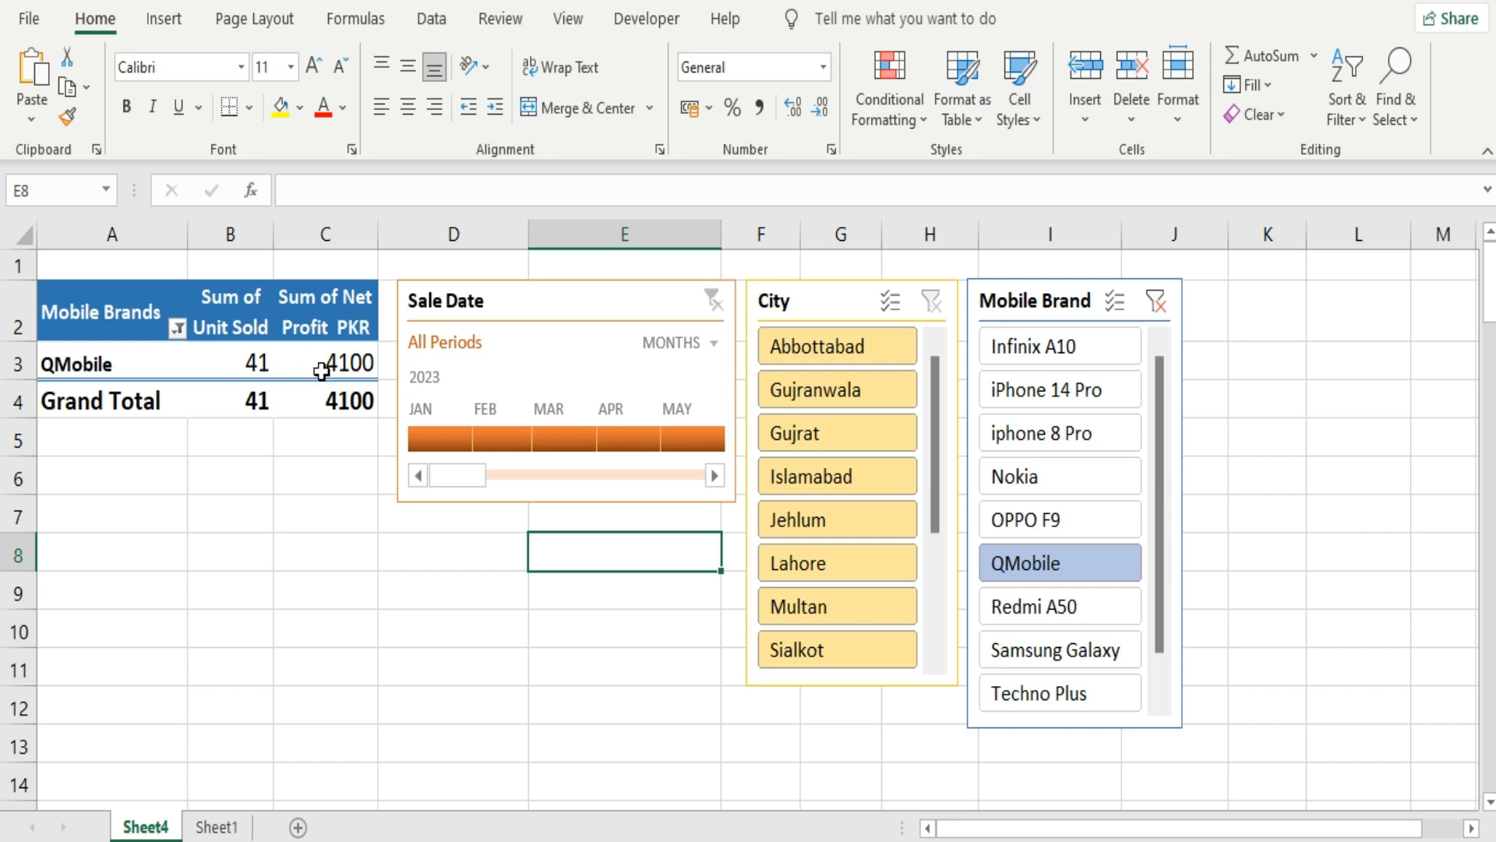
click(1159, 303)
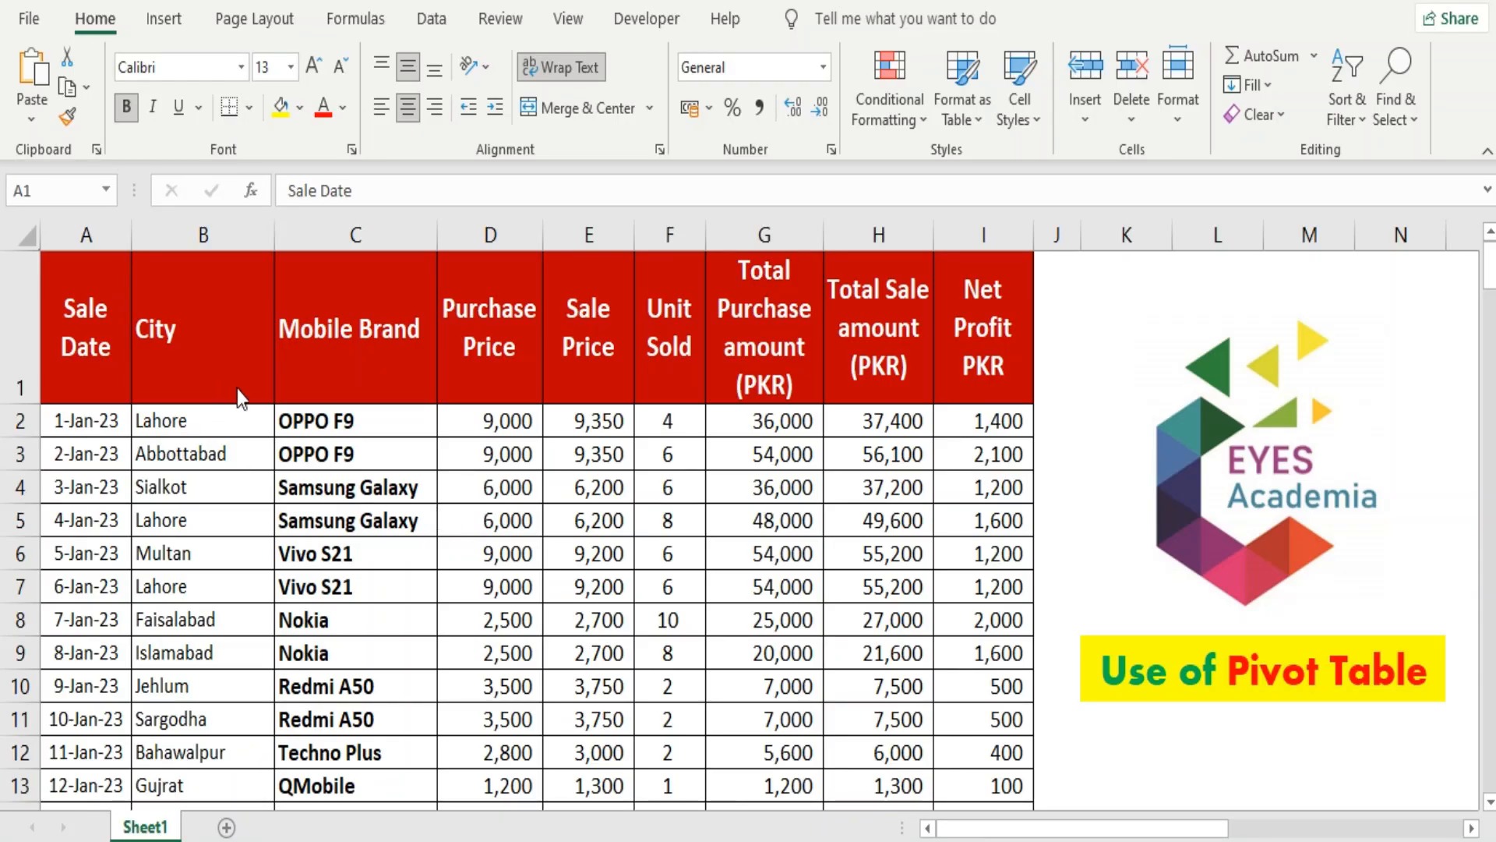
Step: Create a PivotTable on a new worksheet from the complete sales data range A1:I181 of Sheet1
click(80, 325)
click(179, 354)
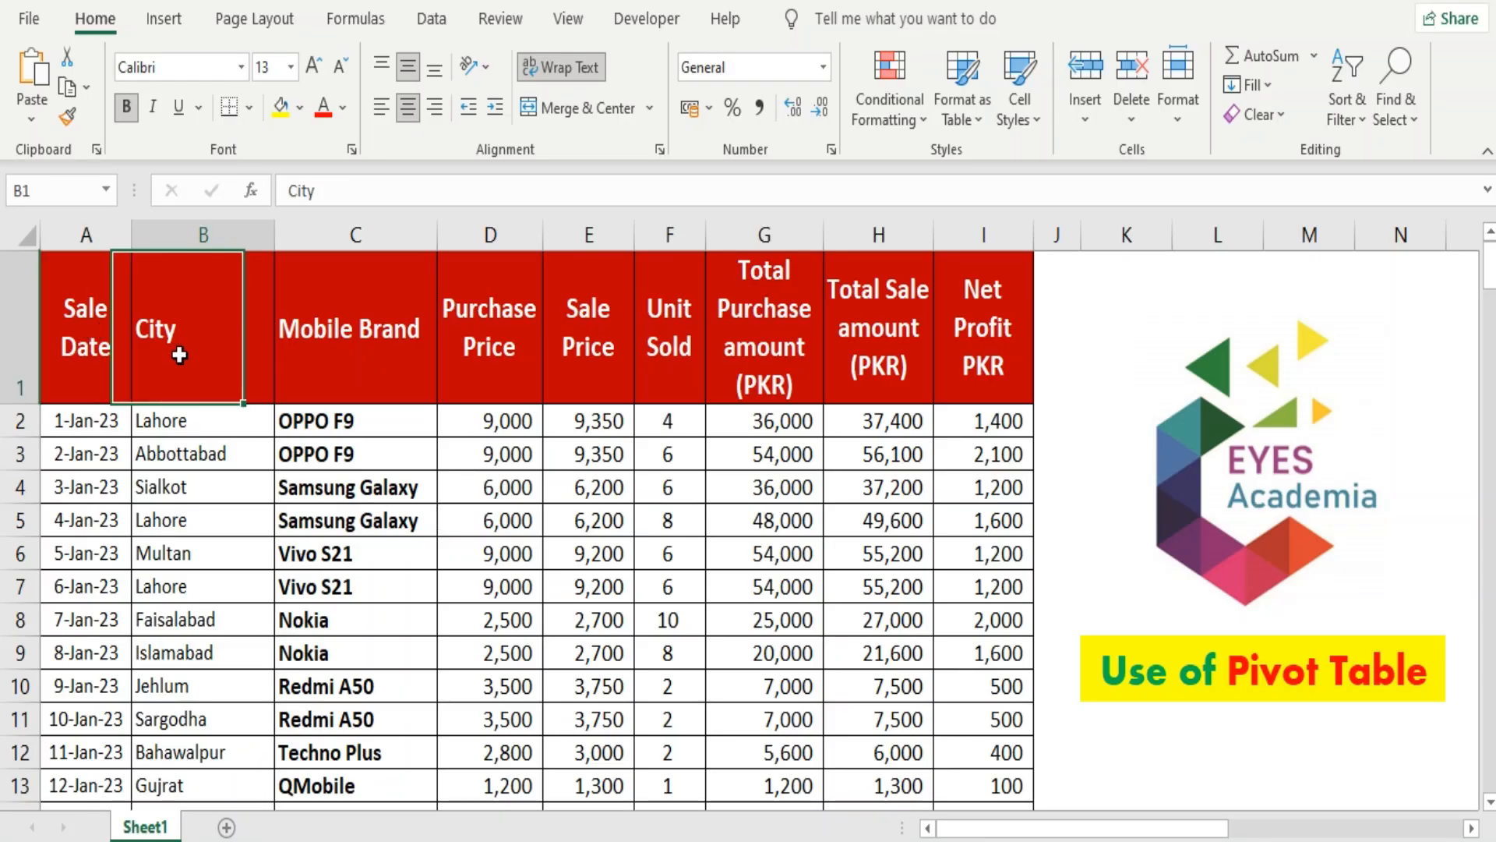
click(104, 343)
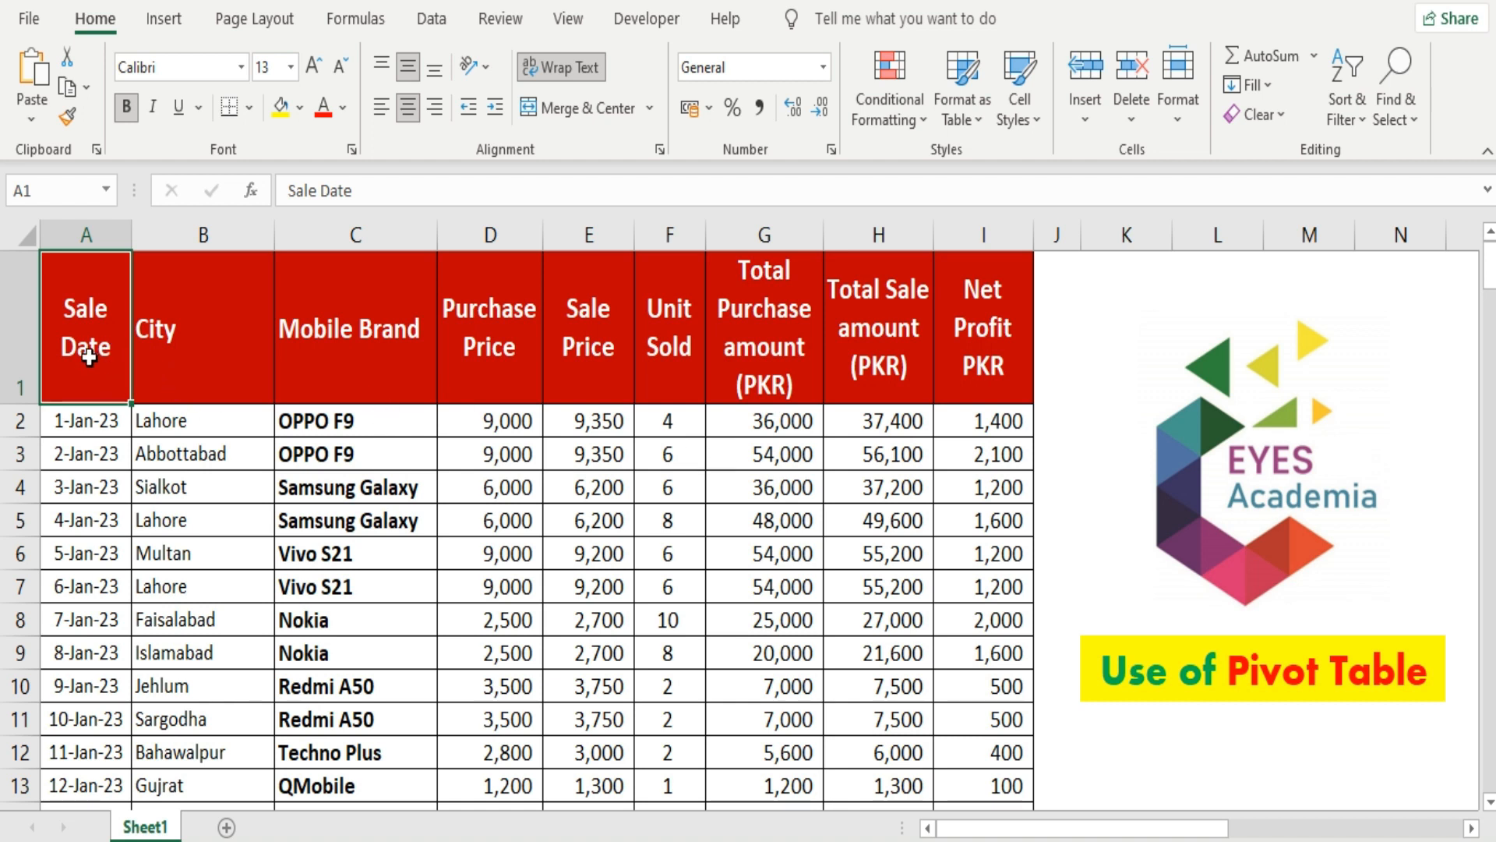
drag(97, 328, 960, 594)
mouse_move(1488, 772)
mouse_down()
mouse_move(1490, 665)
mouse_move(1491, 750)
mouse_up()
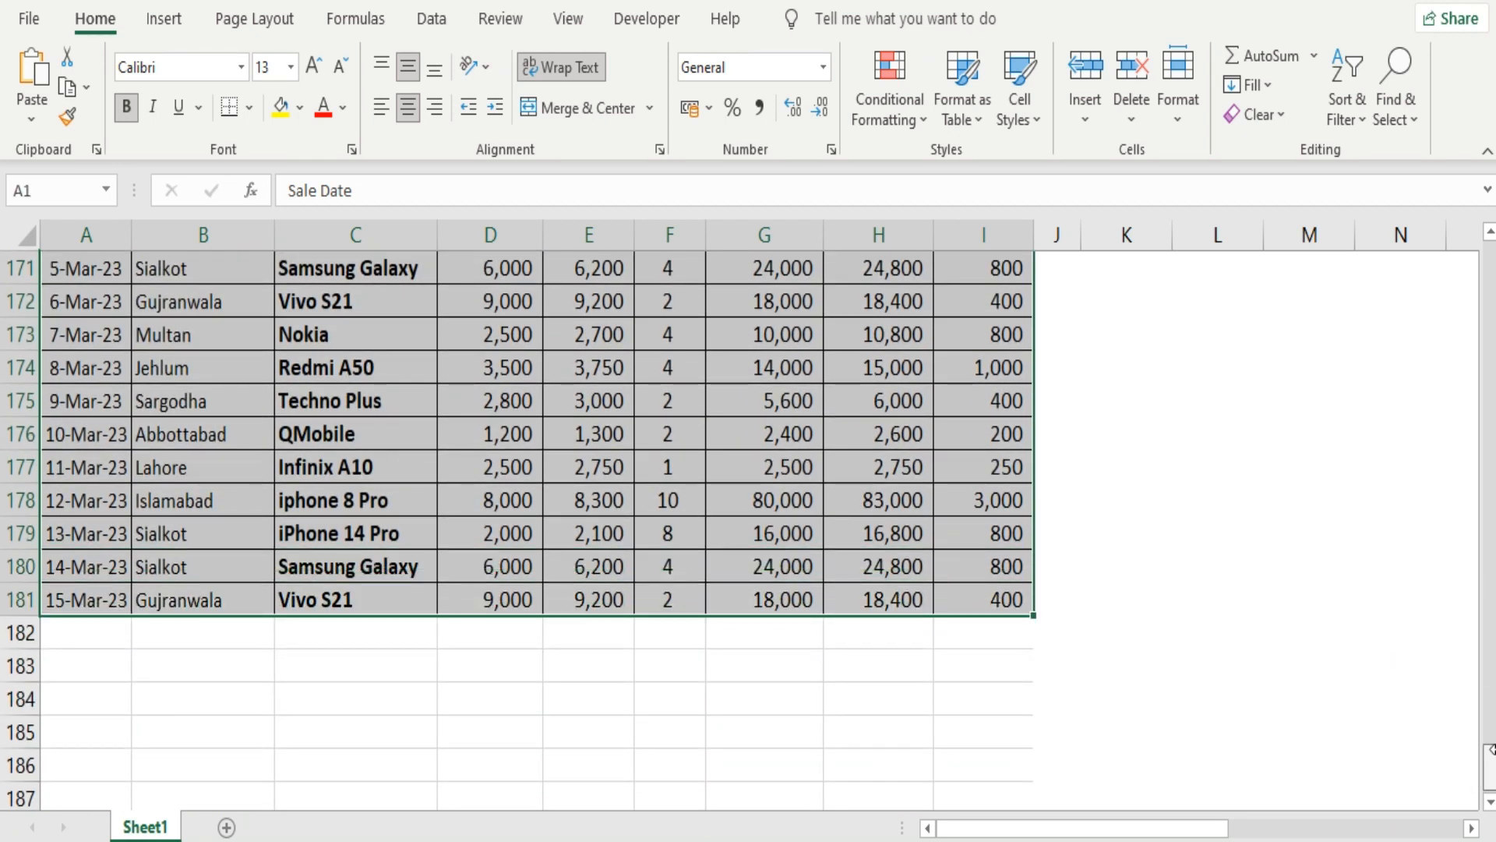
click(1486, 712)
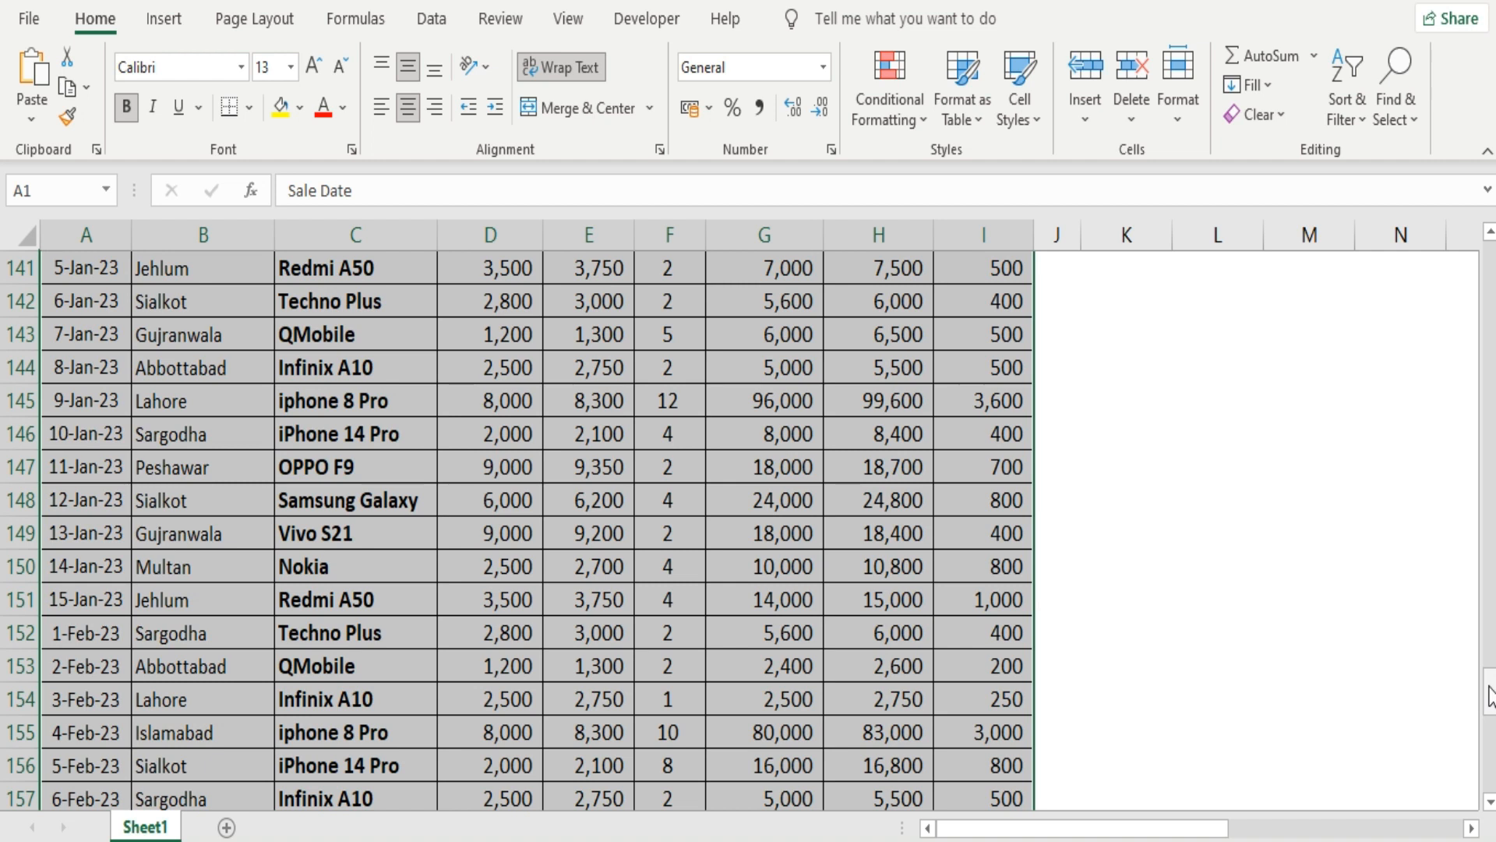
drag(1489, 687, 1492, 516)
drag(1448, 261, 1450, 241)
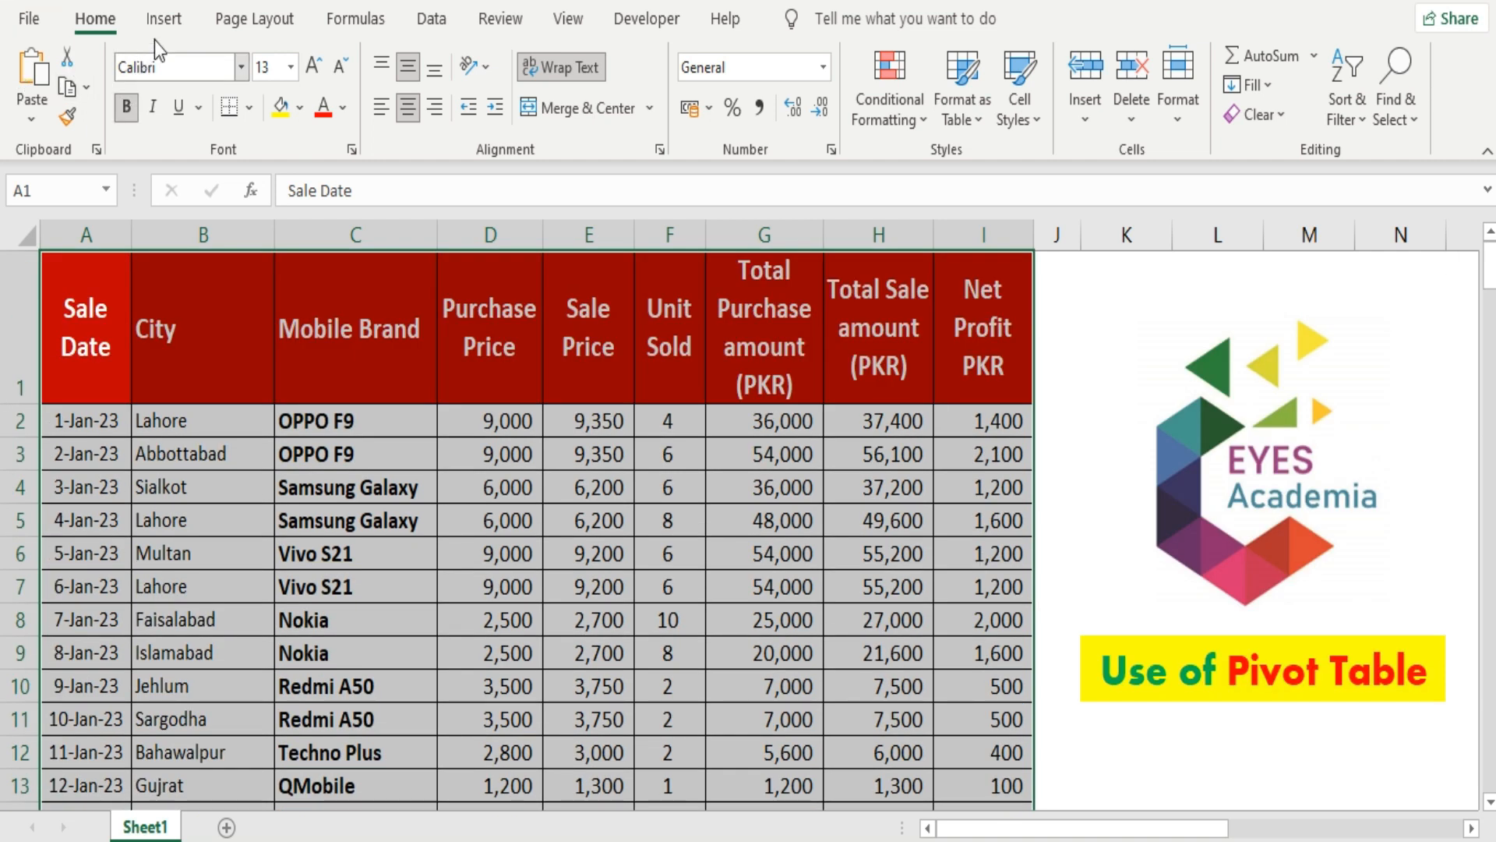
click(162, 20)
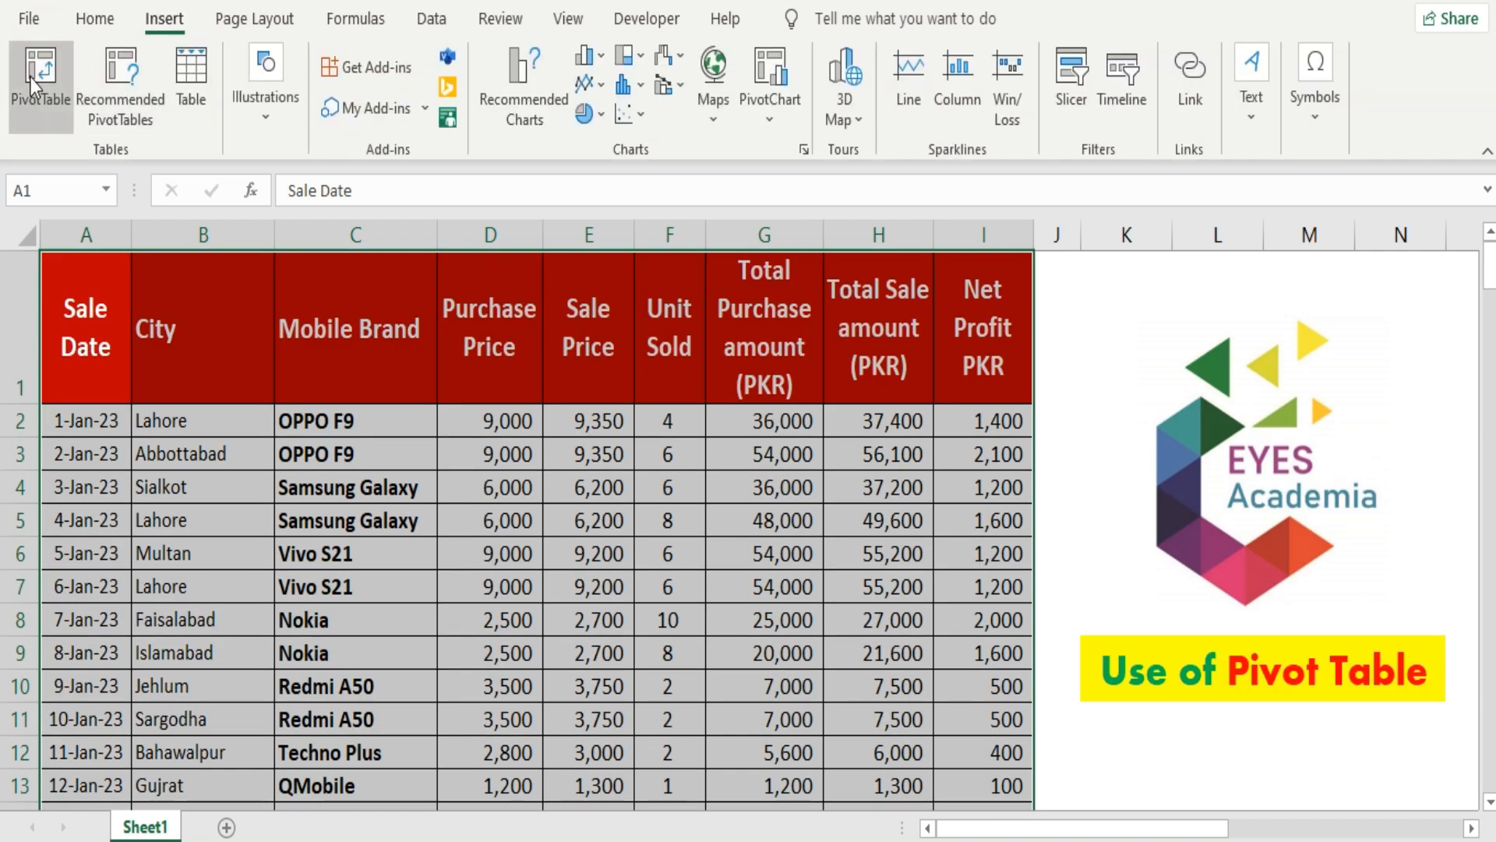
click(32, 92)
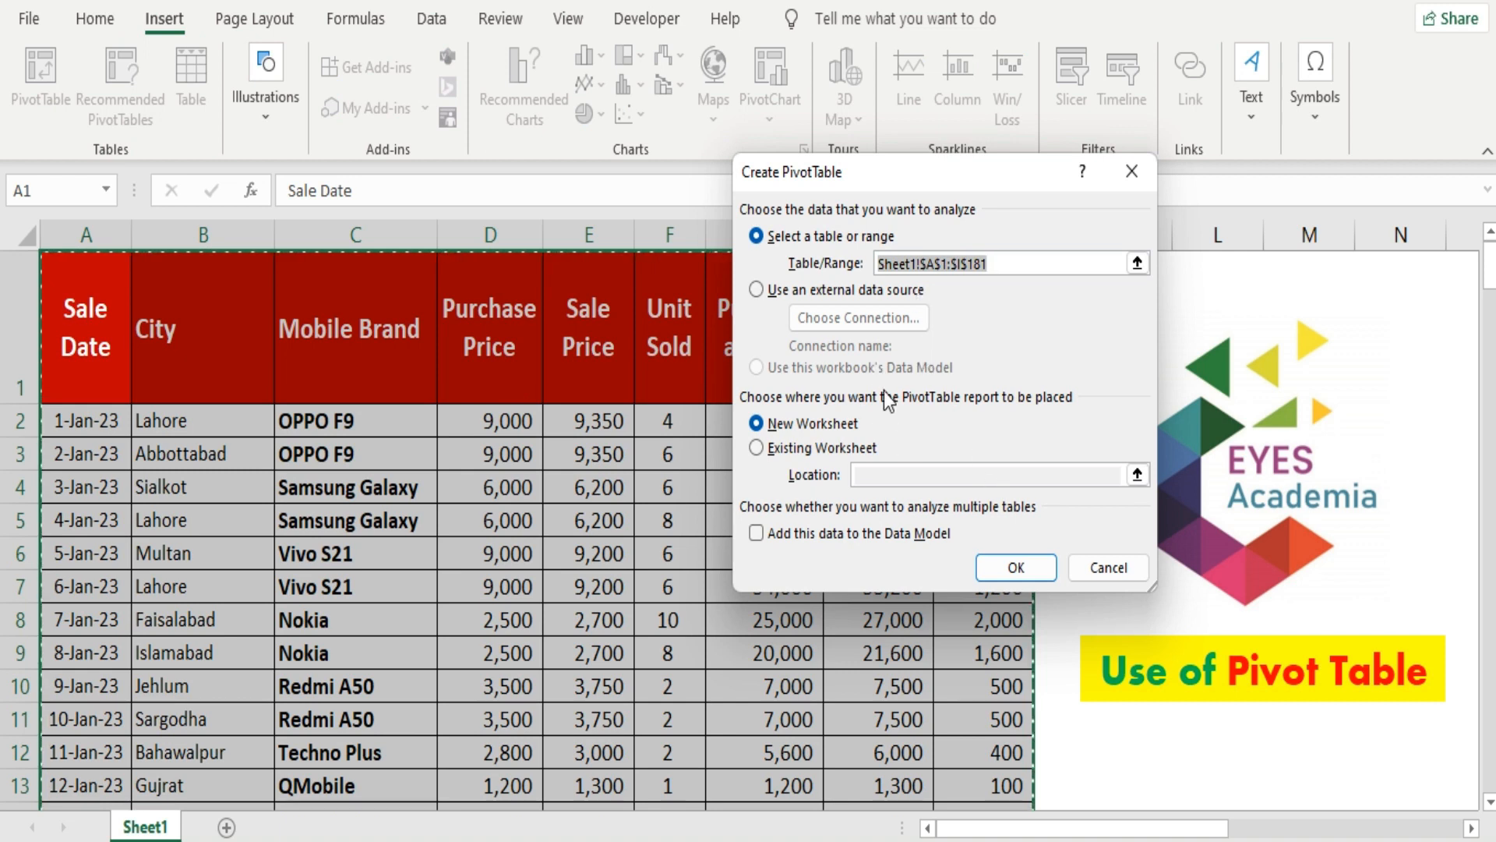
click(1015, 567)
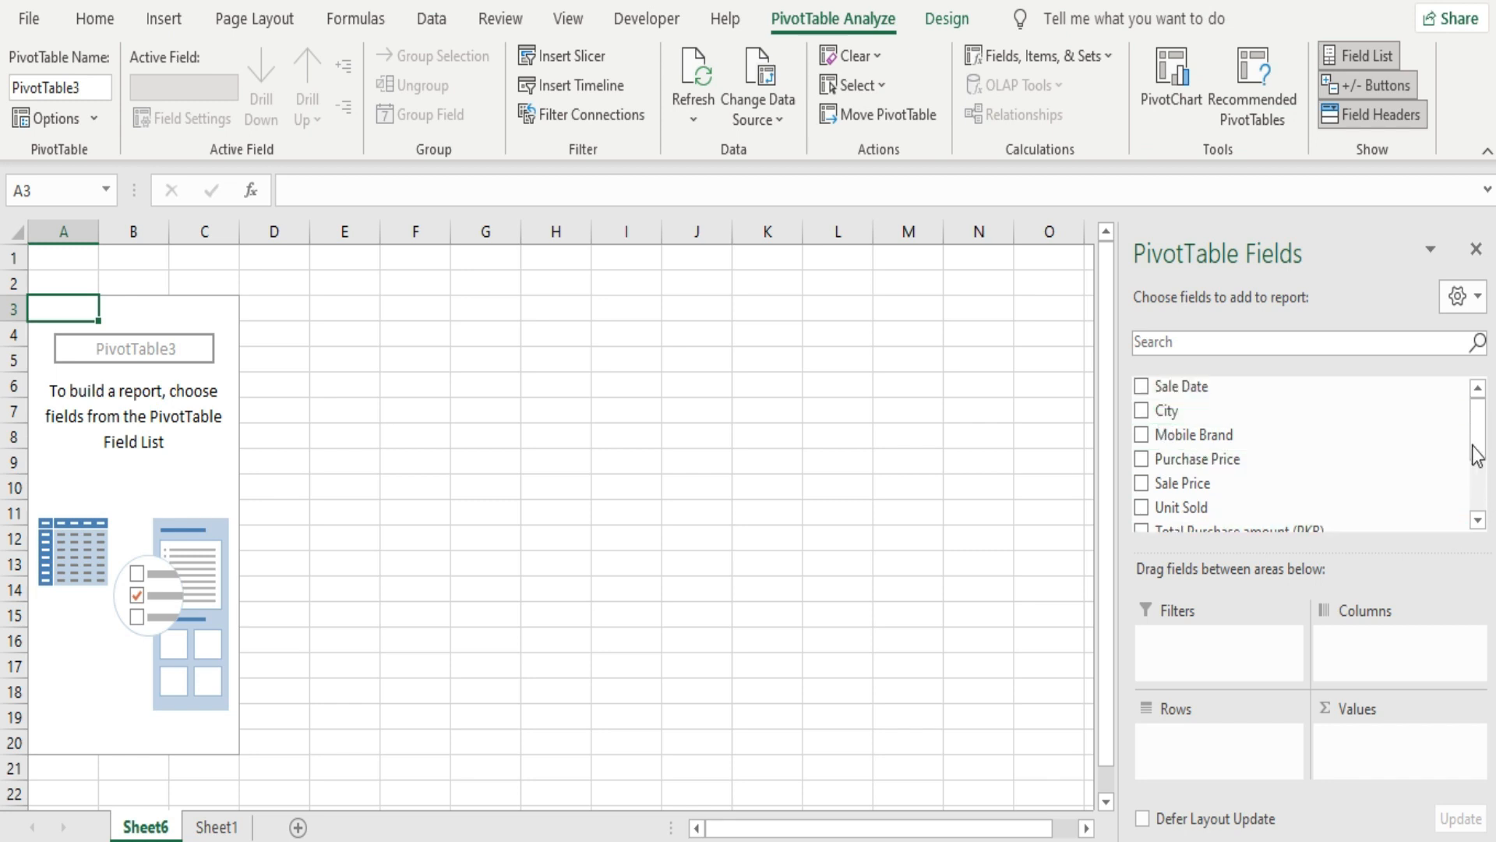
Step: Add the City field to the rows of the empty PivotTable
mouse_move(1480, 417)
mouse_down()
mouse_move(1482, 491)
mouse_move(1475, 404)
mouse_up()
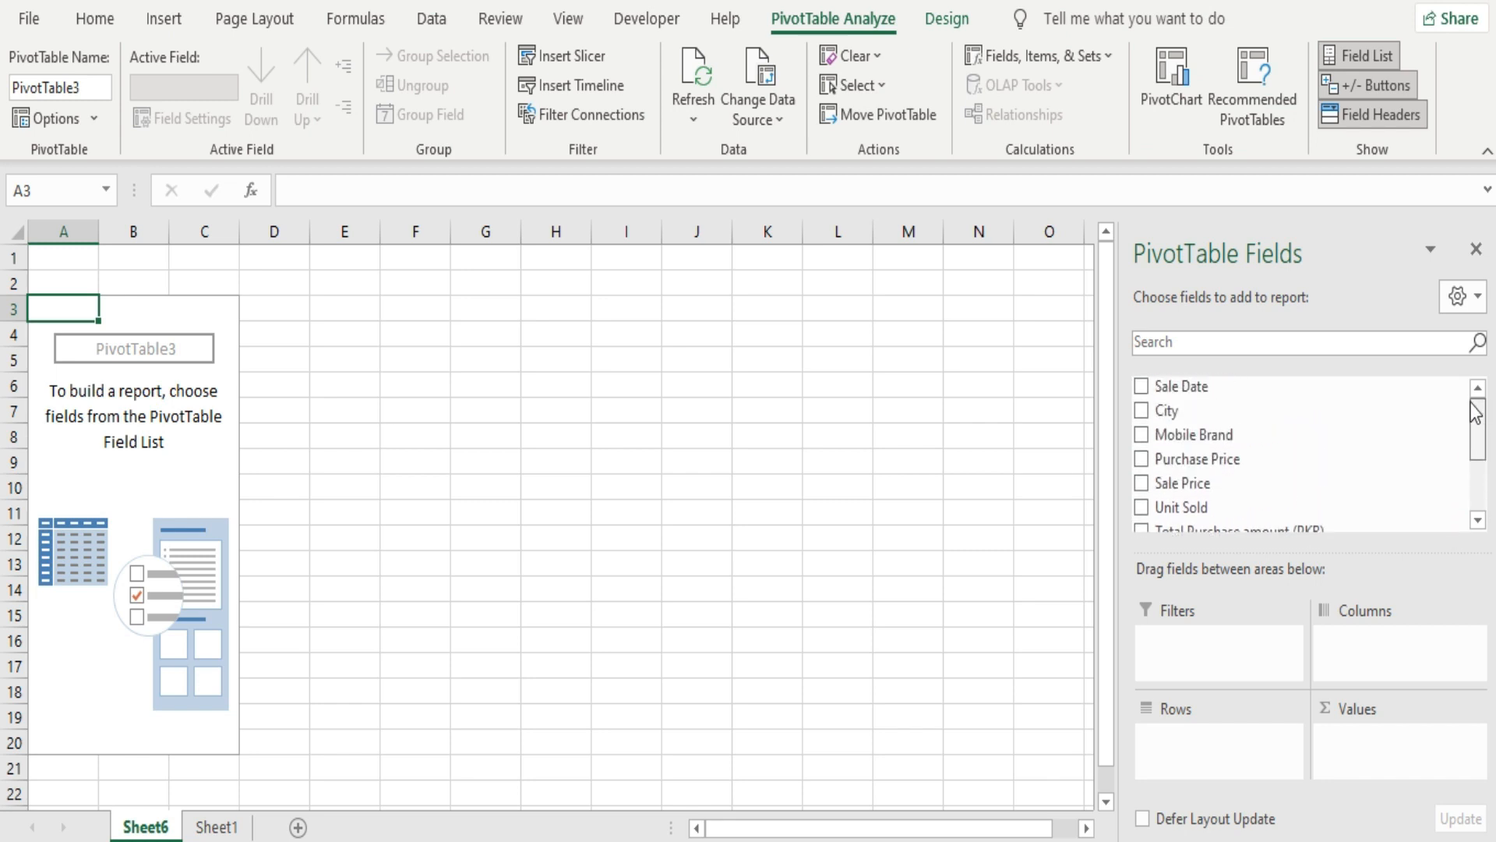
click(1140, 411)
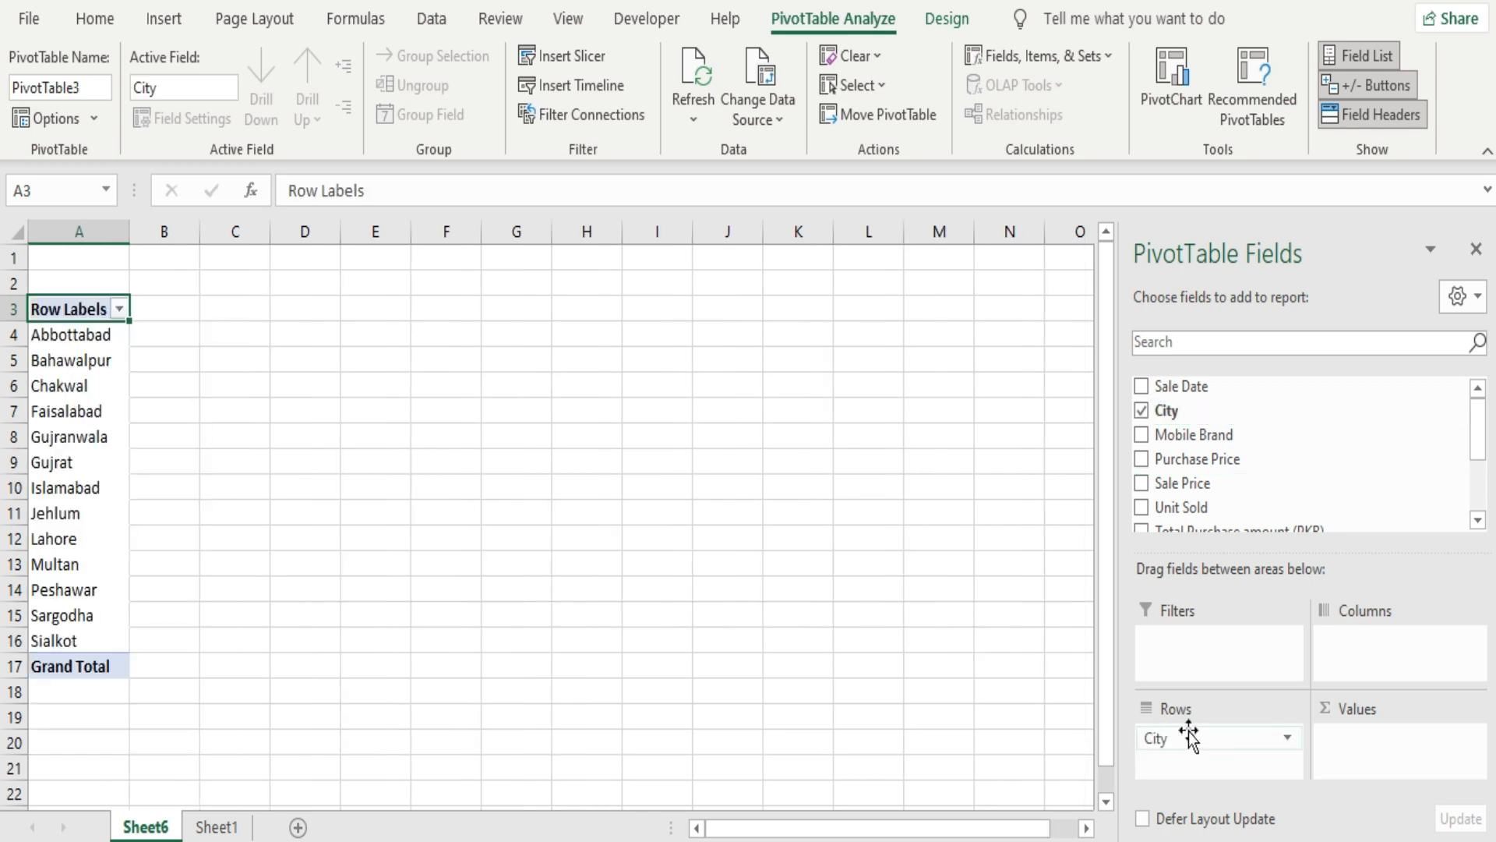
Step: Try City as a report filter, look through its list of cities, and move the field back to the rows area
drag(1192, 736, 1190, 643)
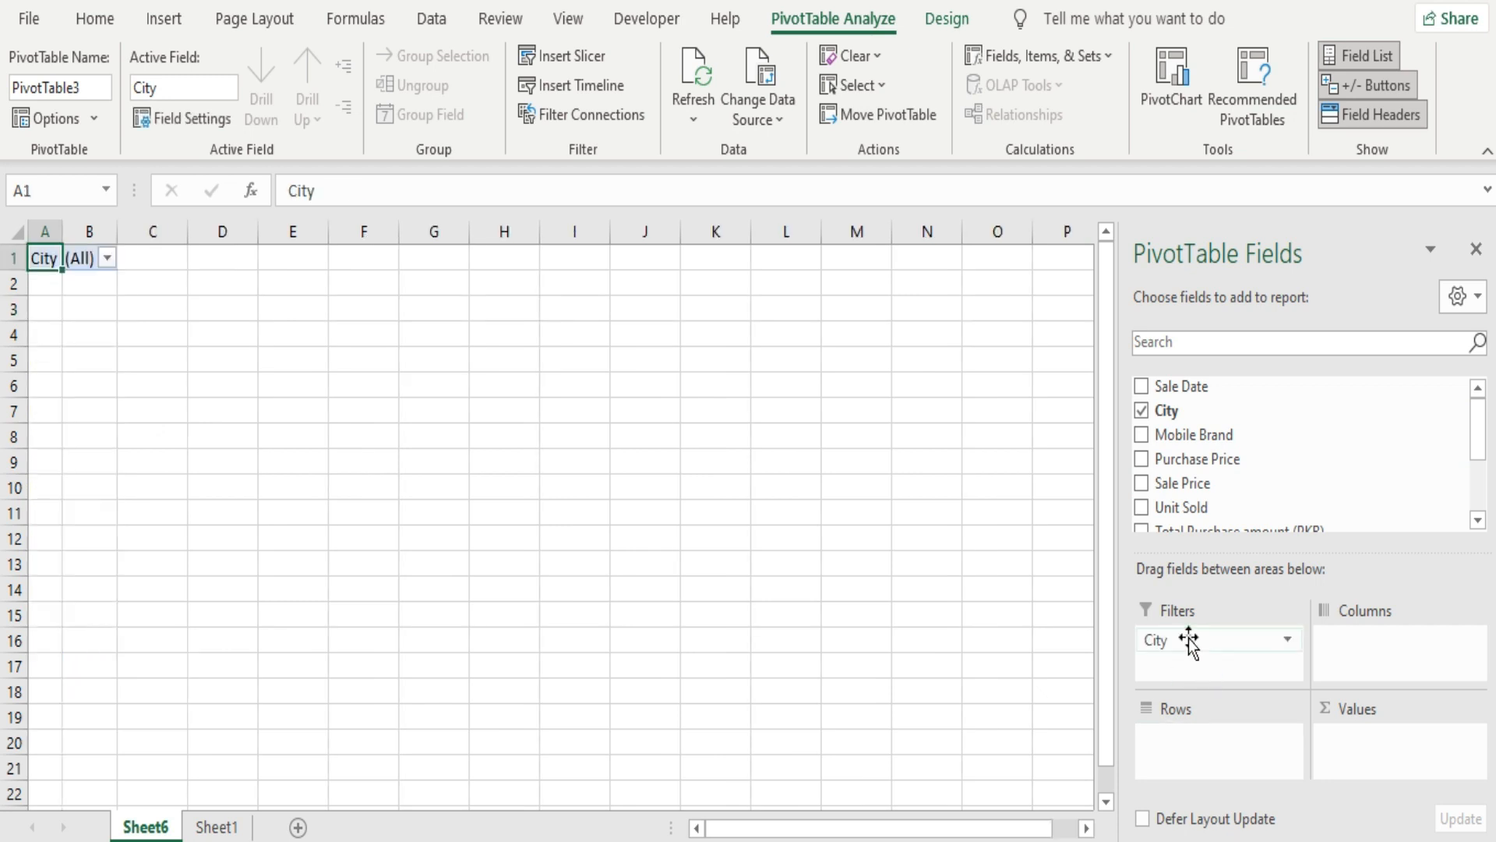
click(107, 259)
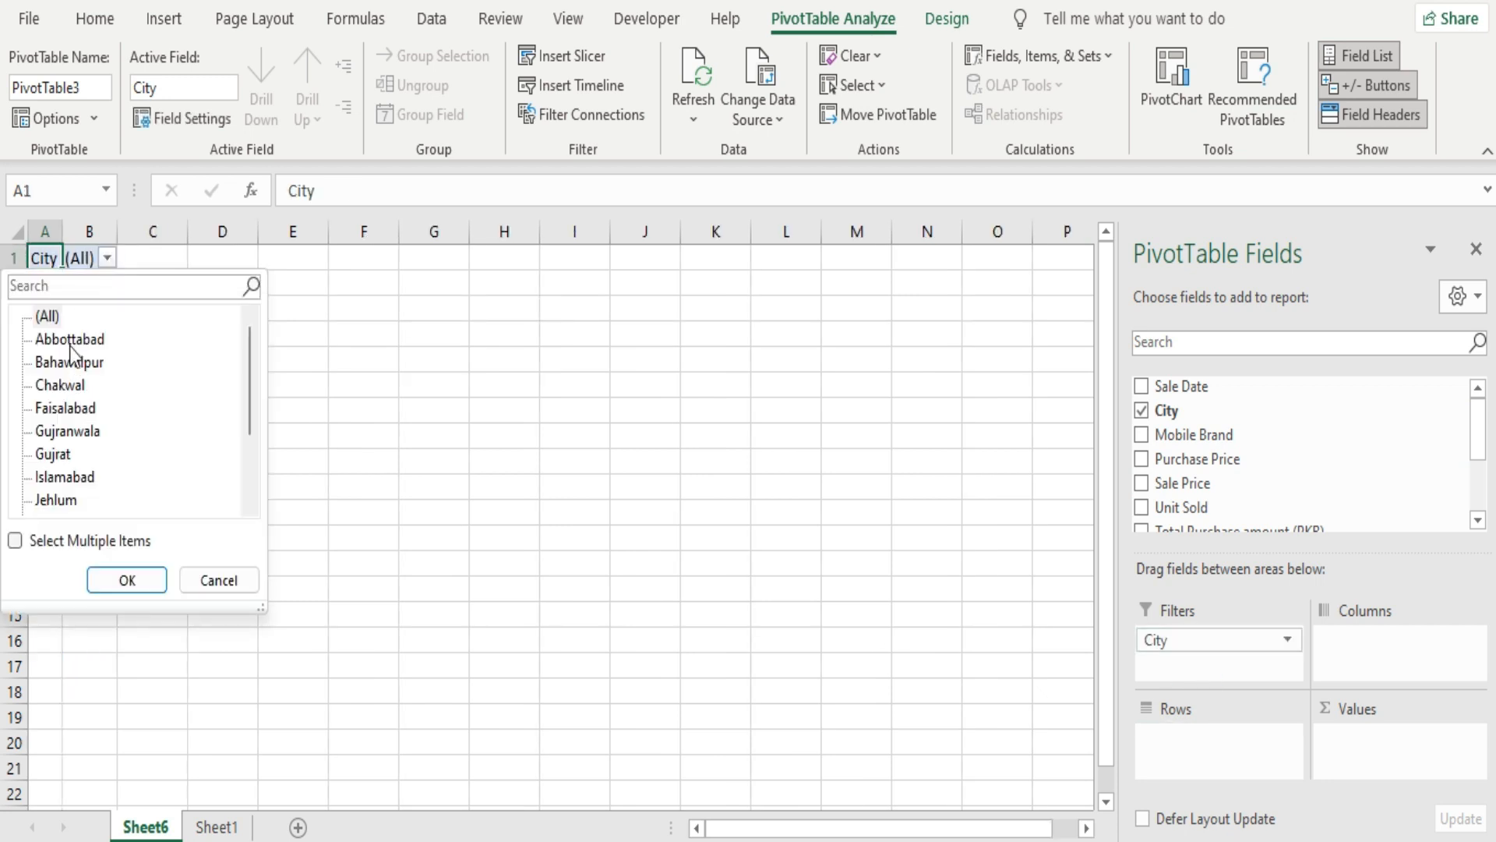
click(218, 579)
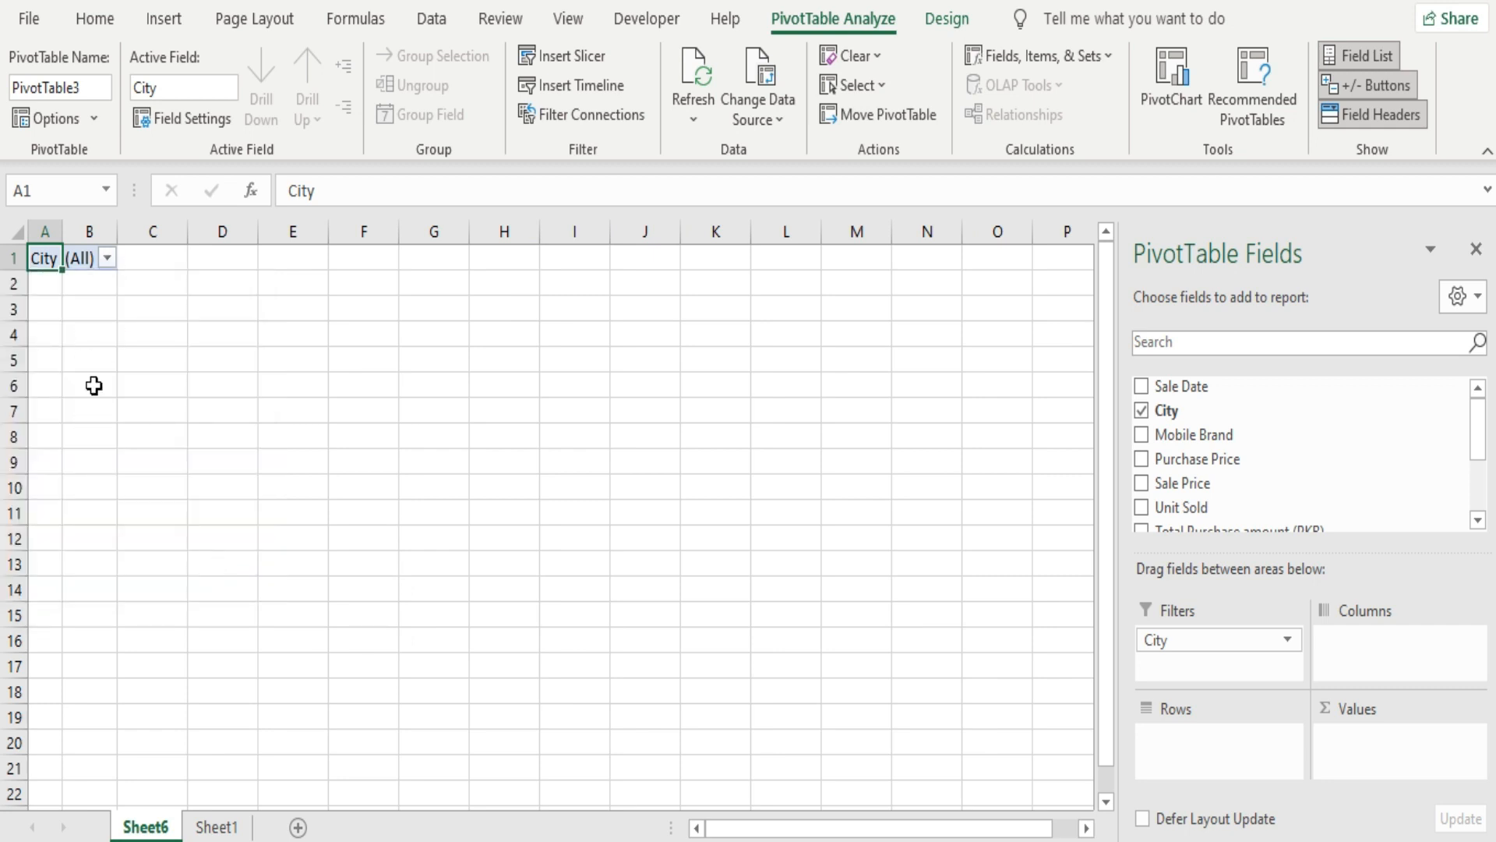
drag(1197, 637, 1207, 744)
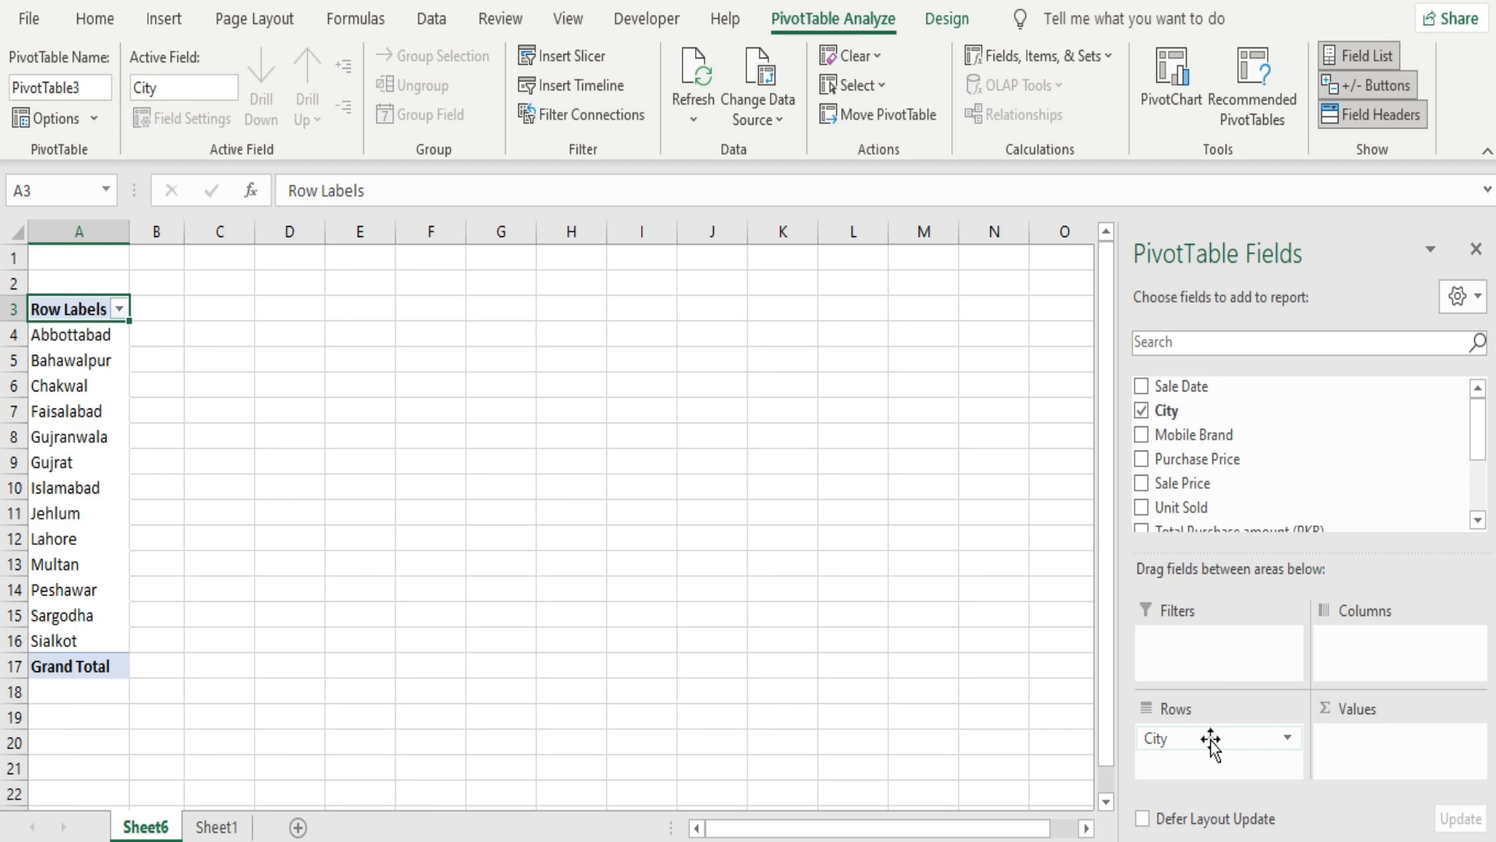
Step: Add the Mobile Brand field to the PivotTable rows beneath City
click(1142, 435)
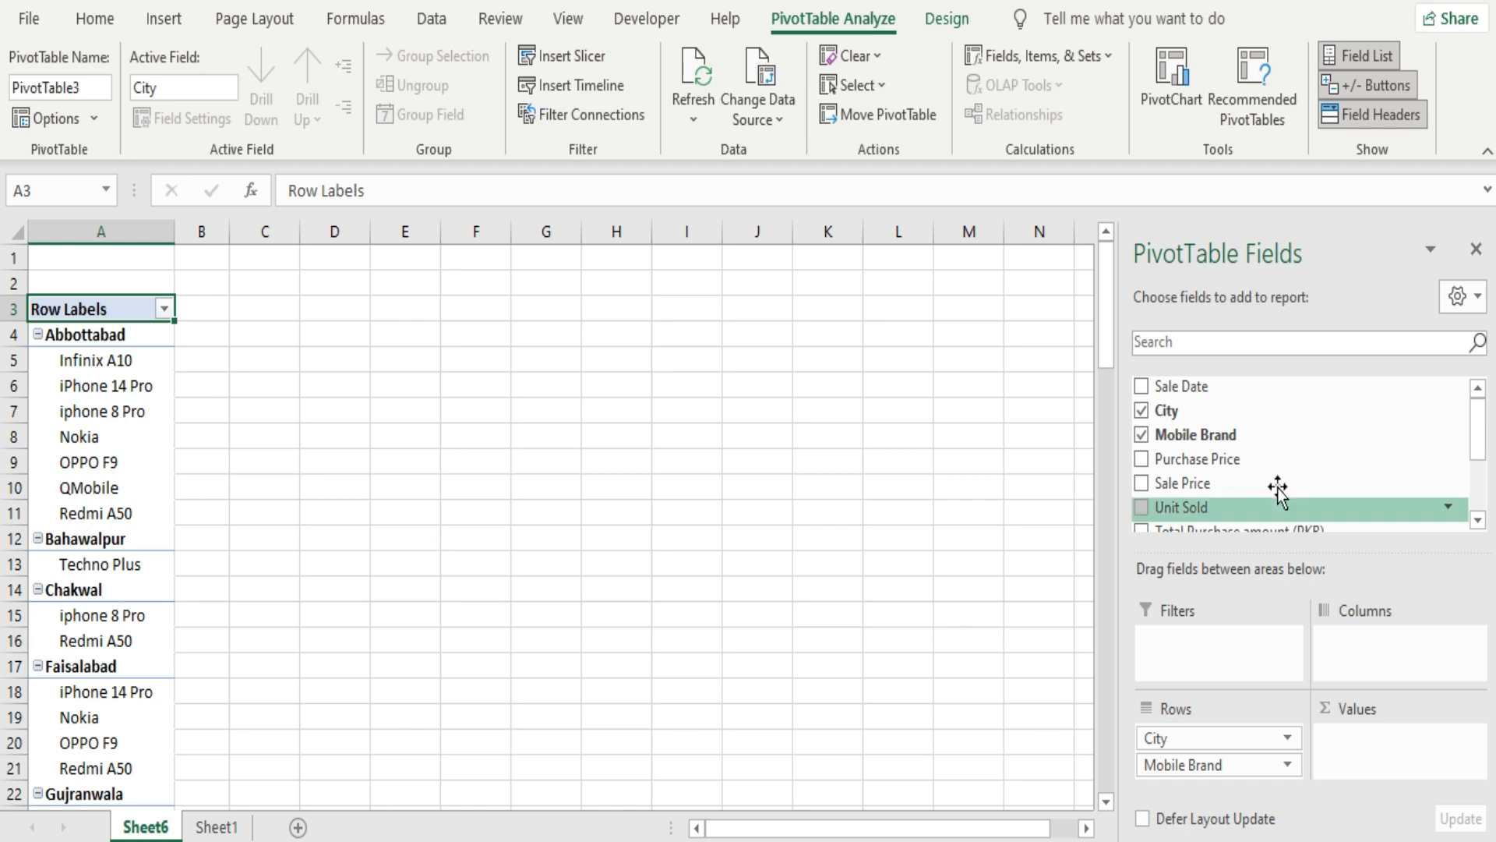
drag(1475, 434, 1475, 463)
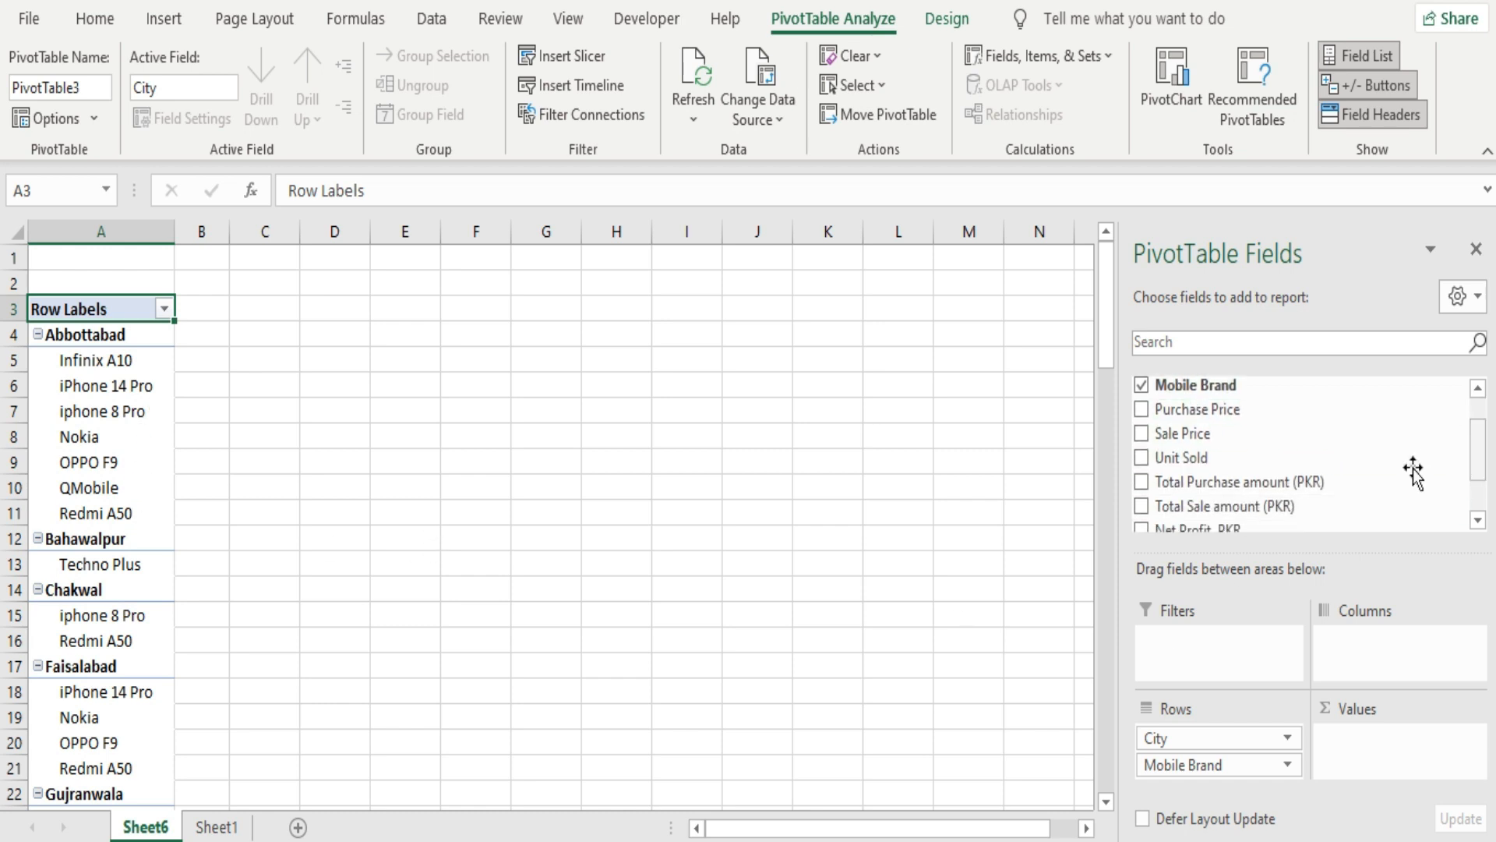
Step: Add the Unit Sold field to the PivotTable values
click(1142, 458)
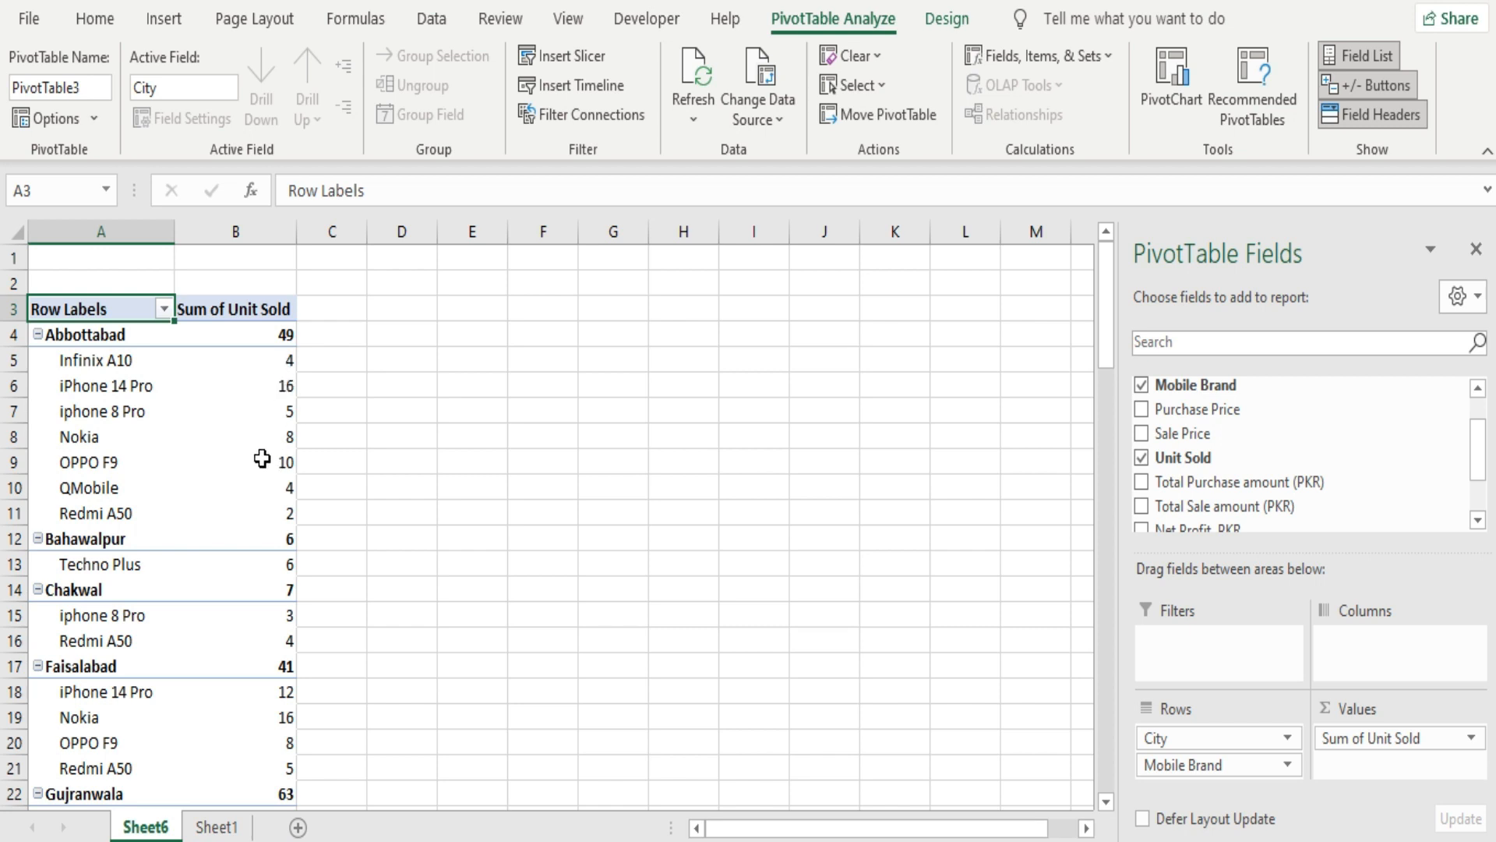
mouse_move(275, 427)
Step: Add the Sale Price field to the PivotTable values and summarise it by Max
click(1142, 435)
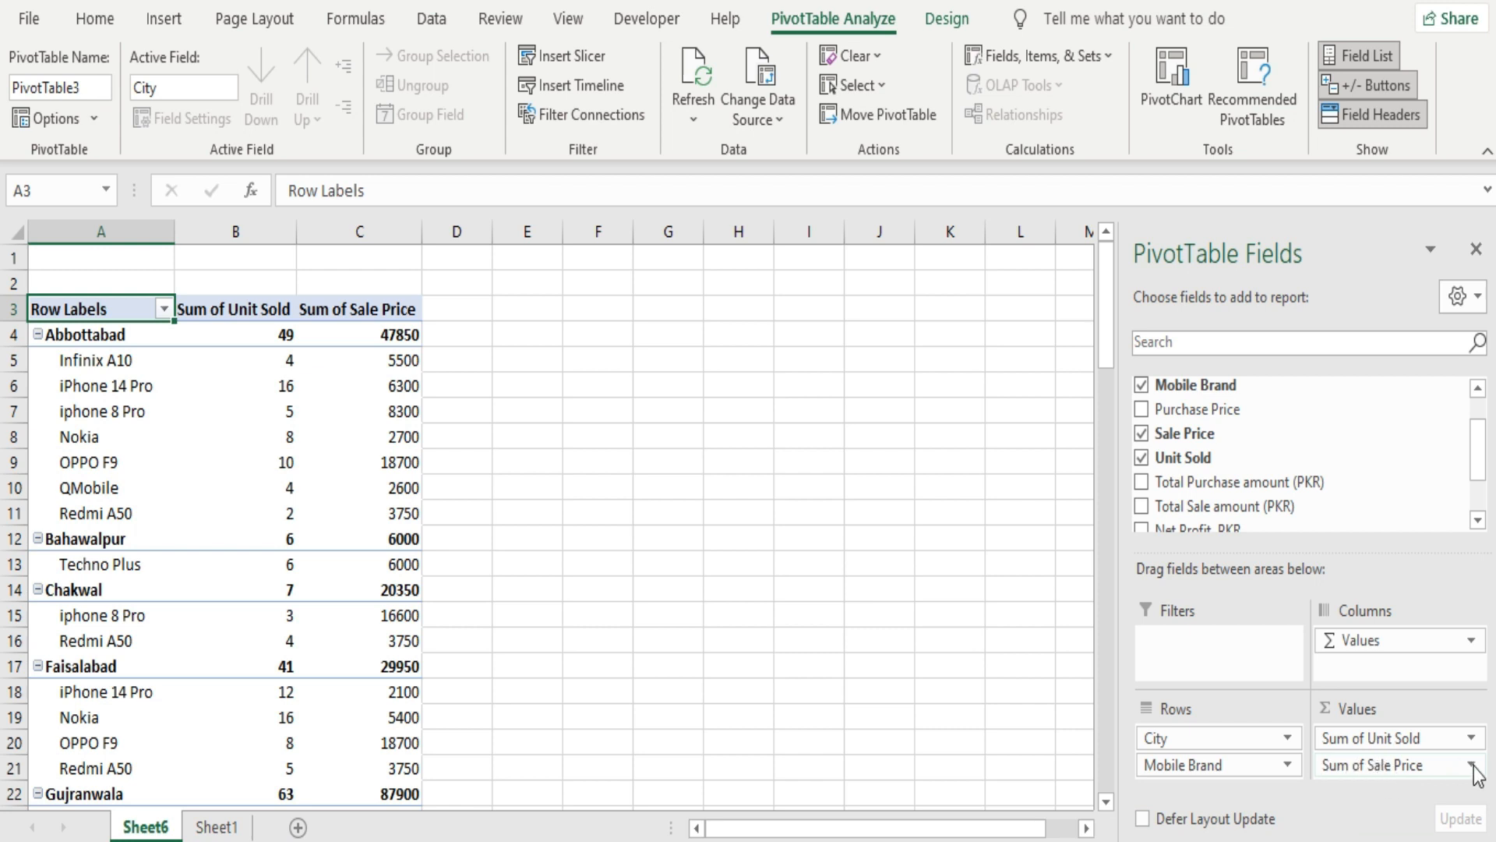
click(1434, 767)
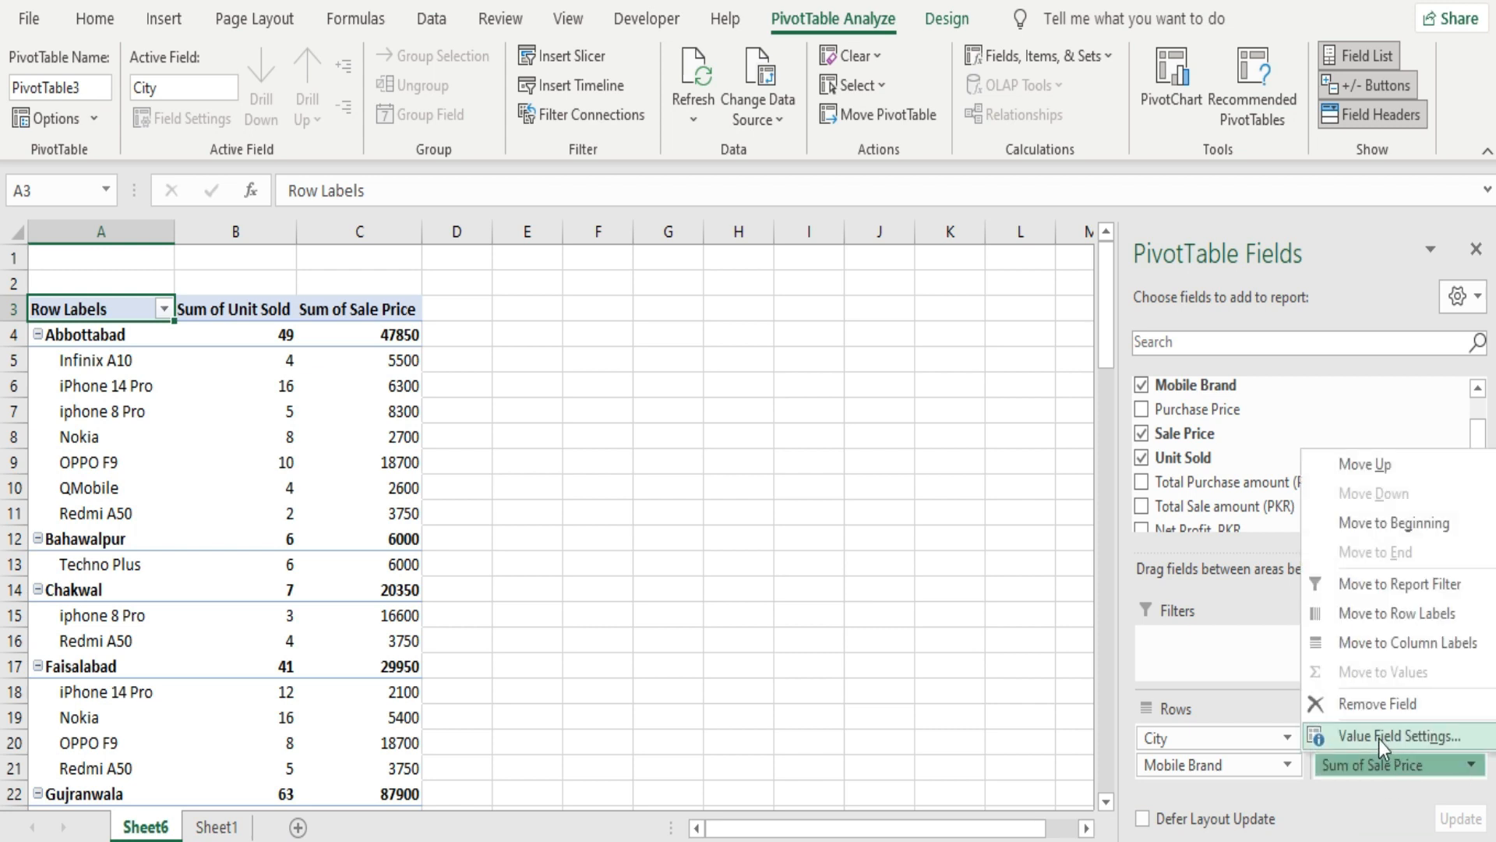
click(1378, 737)
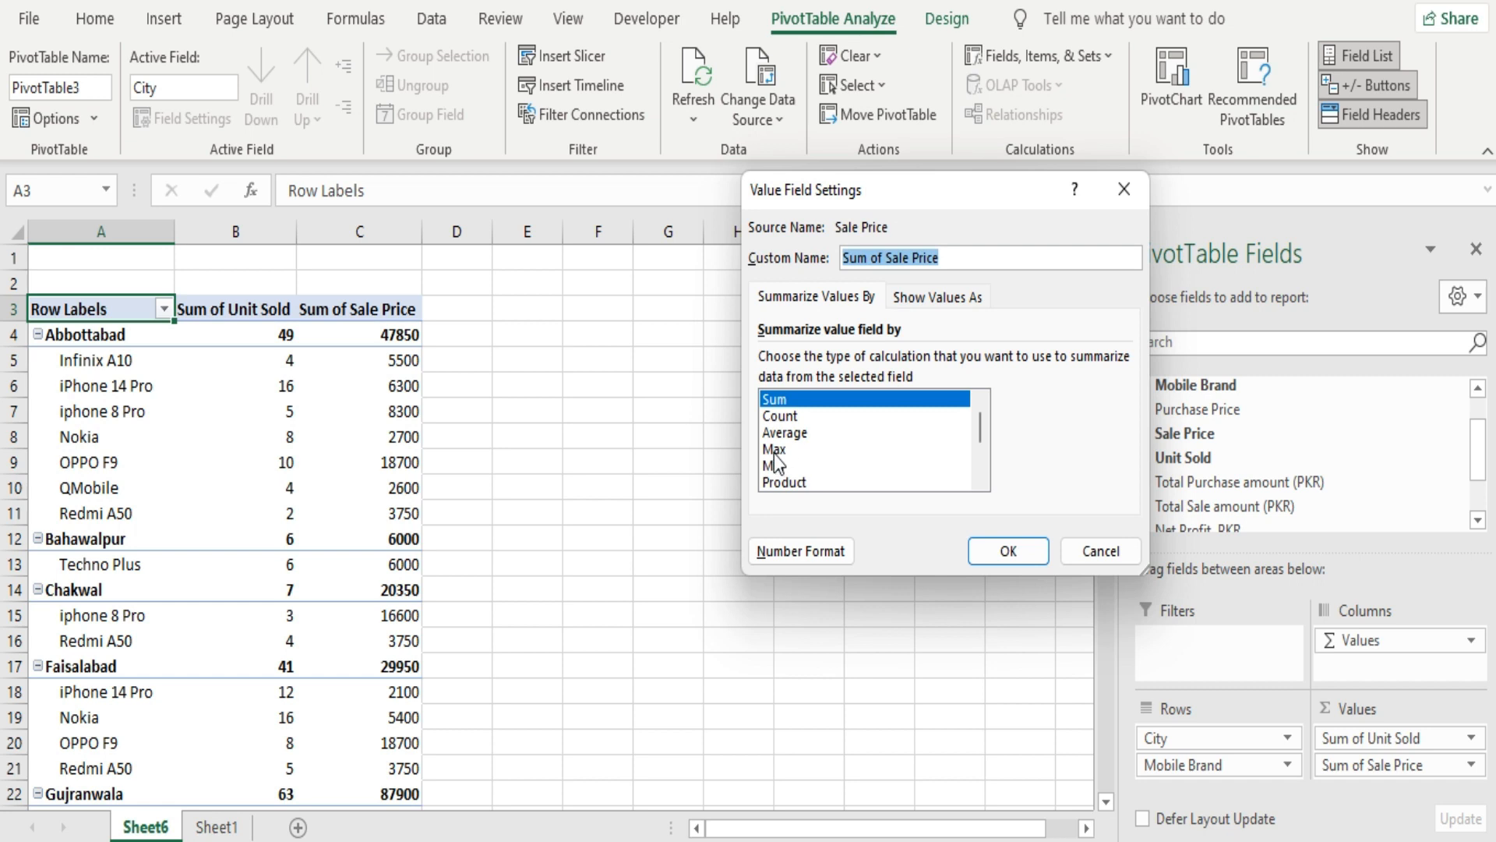
click(774, 452)
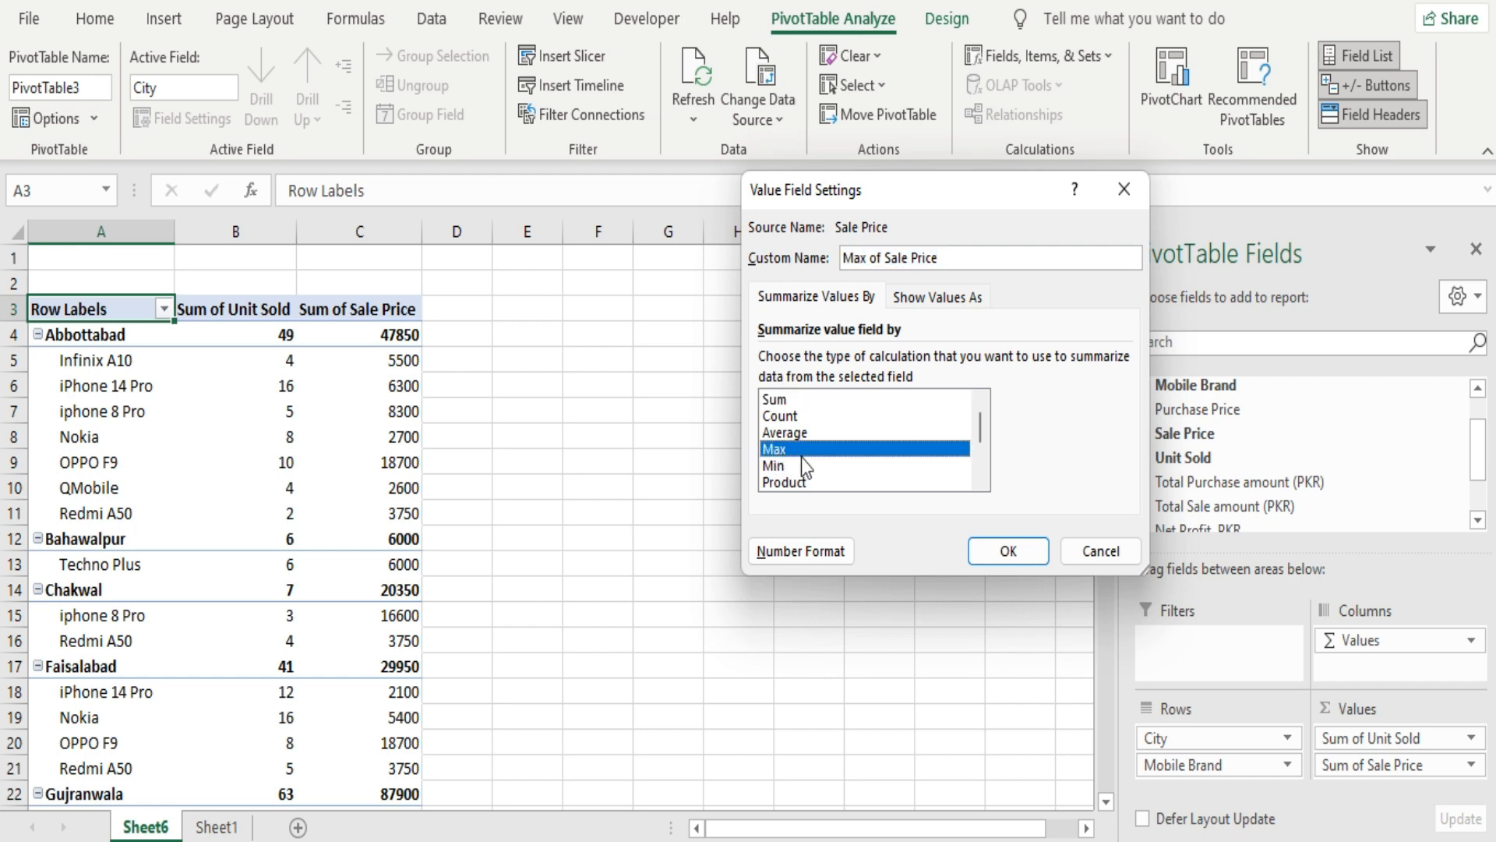
click(789, 437)
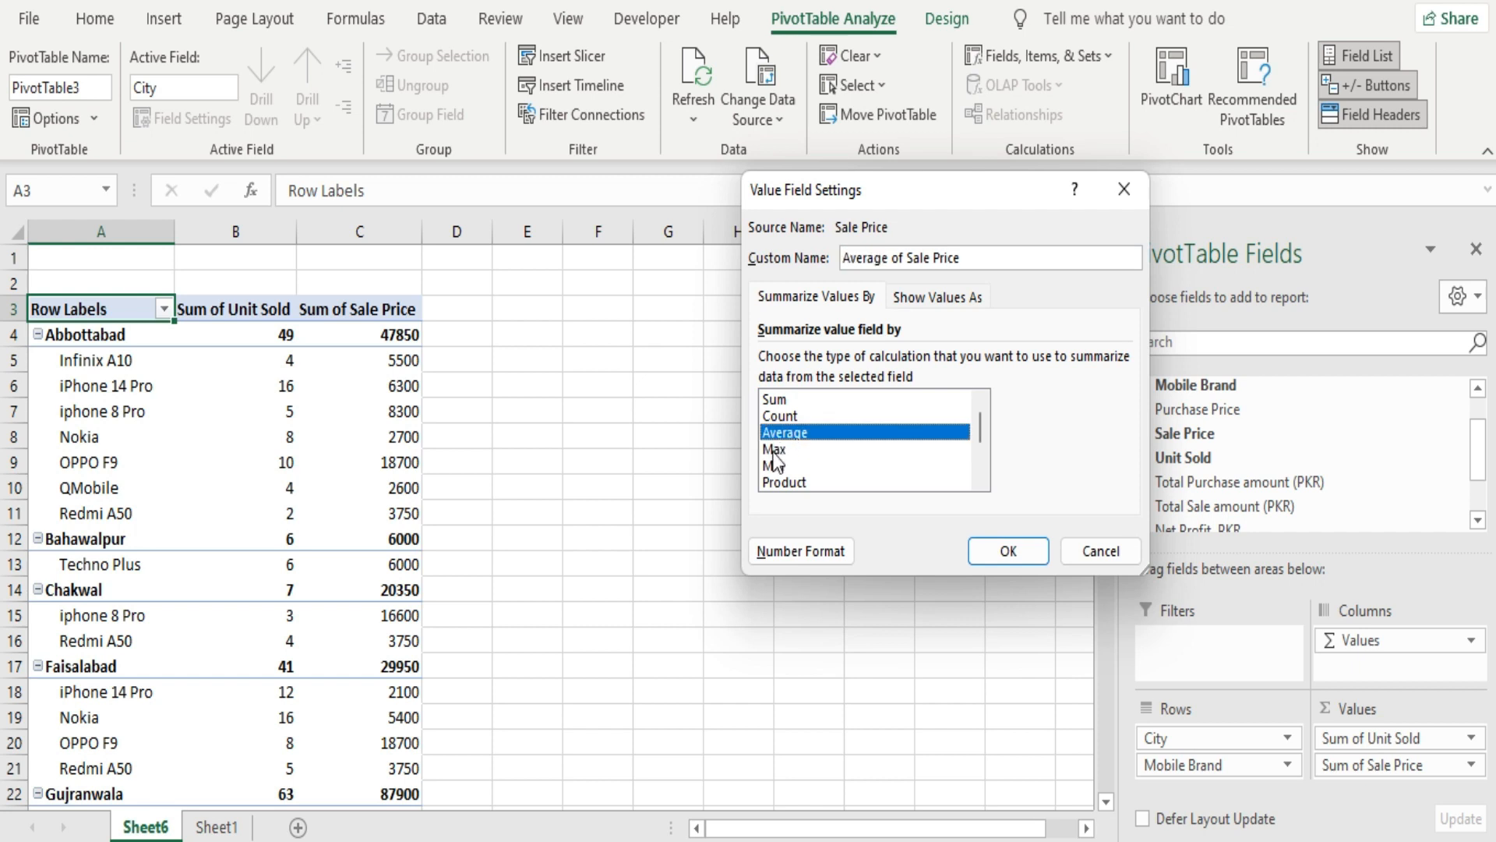
click(773, 450)
click(1008, 550)
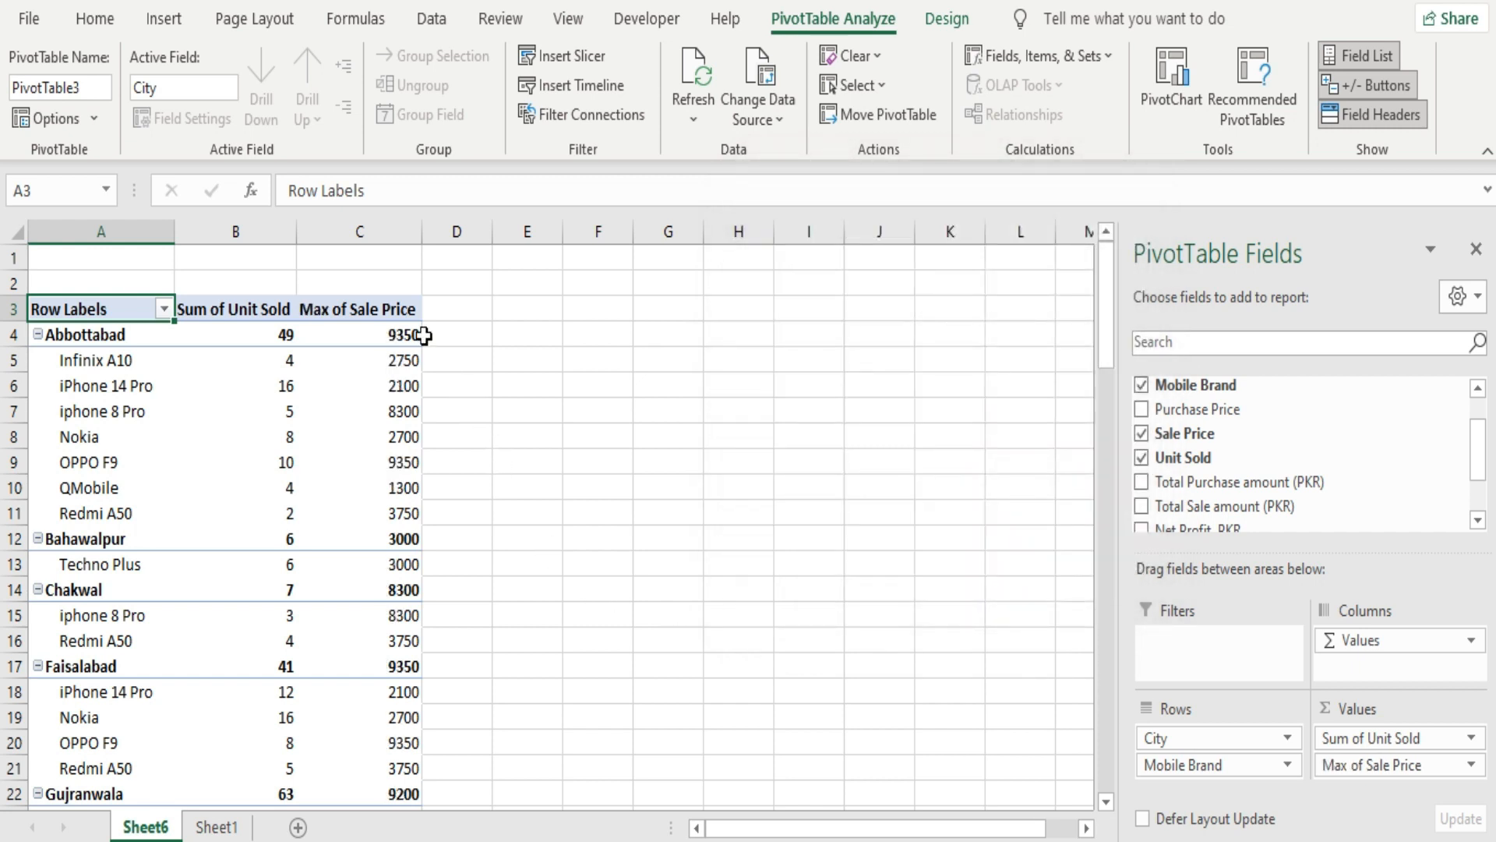
Step: Remove the Max of Sale Price field from the PivotTable values
mouse_move(393, 374)
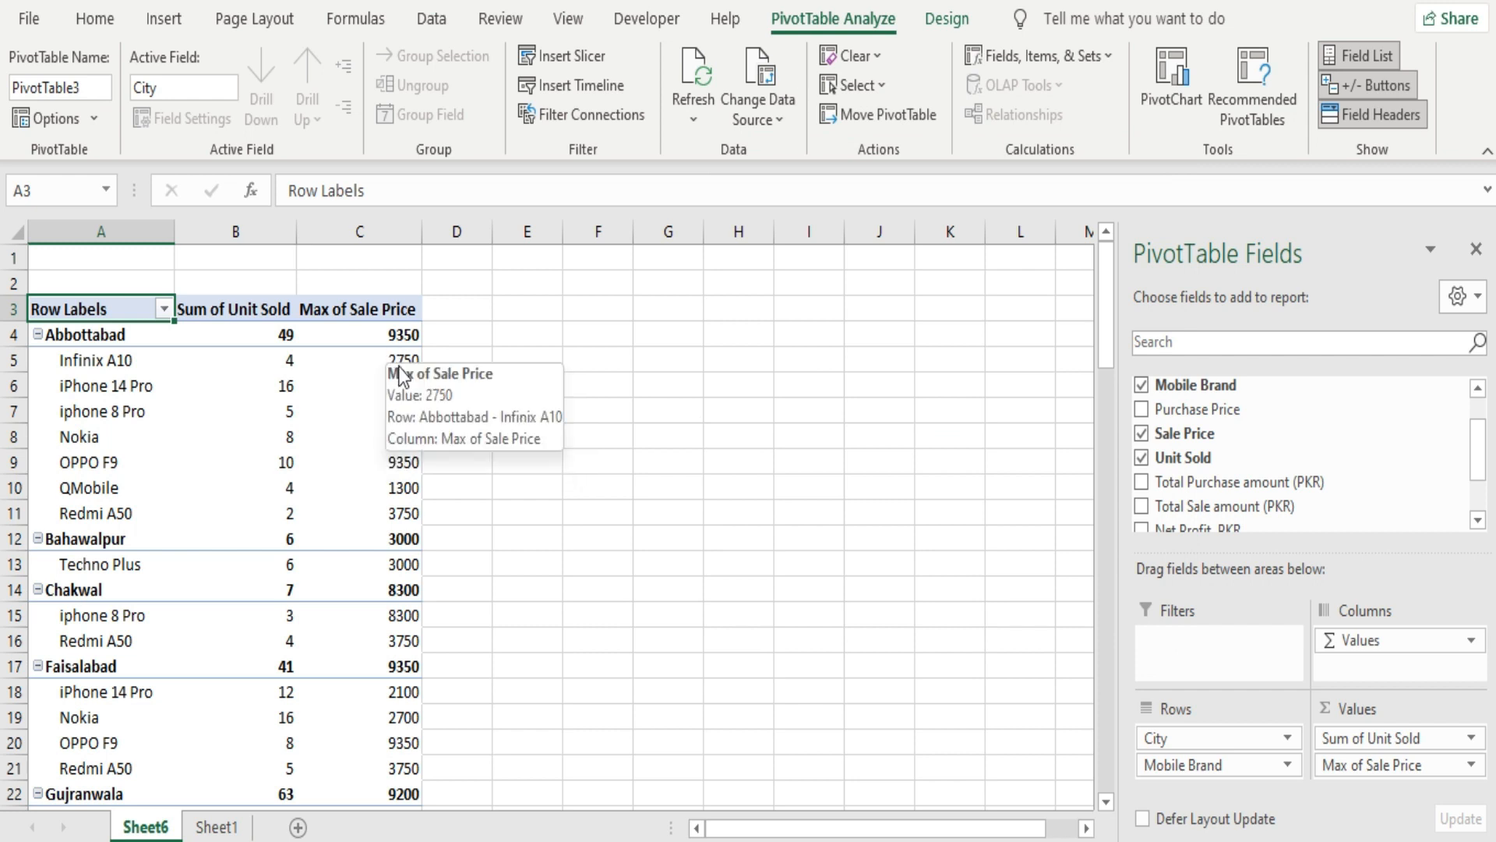
click(1448, 764)
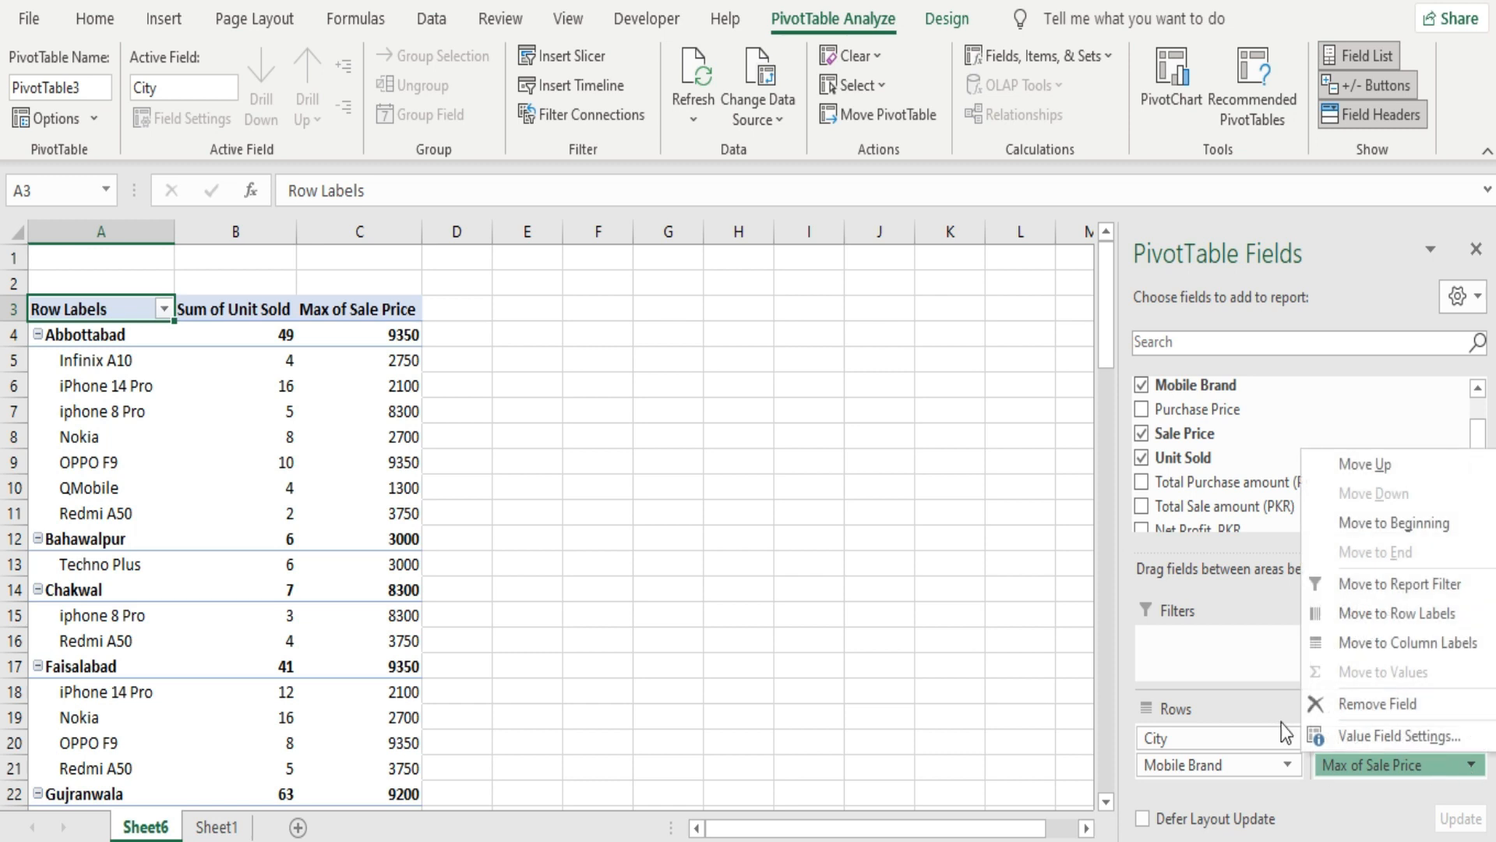
click(1377, 705)
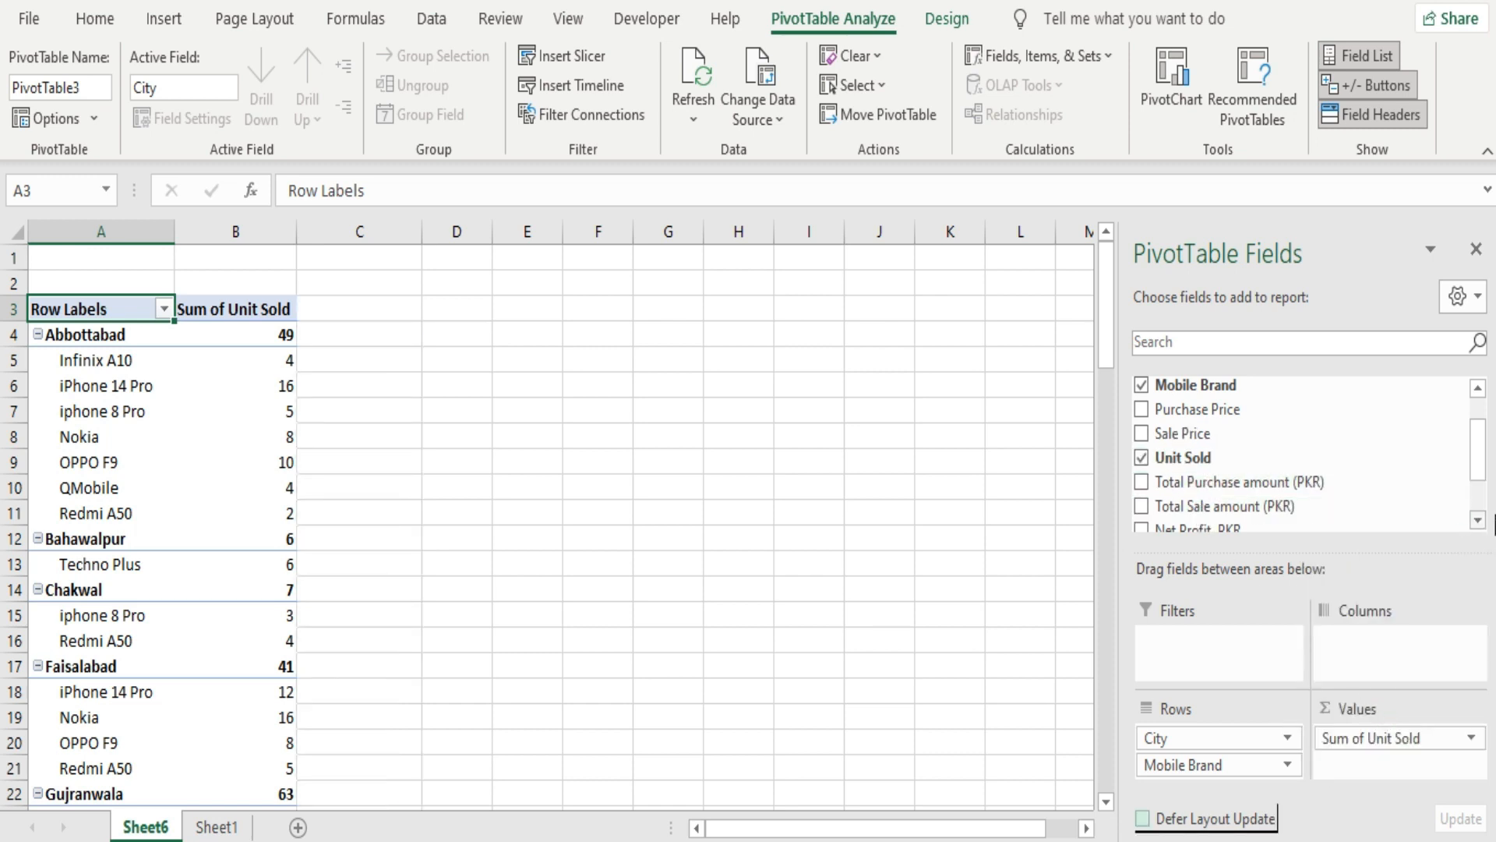
Step: Add the Total Purchase amount (PKR), Total Sale amount (PKR) and Net Profit PKR fields to the PivotTable values
click(1142, 483)
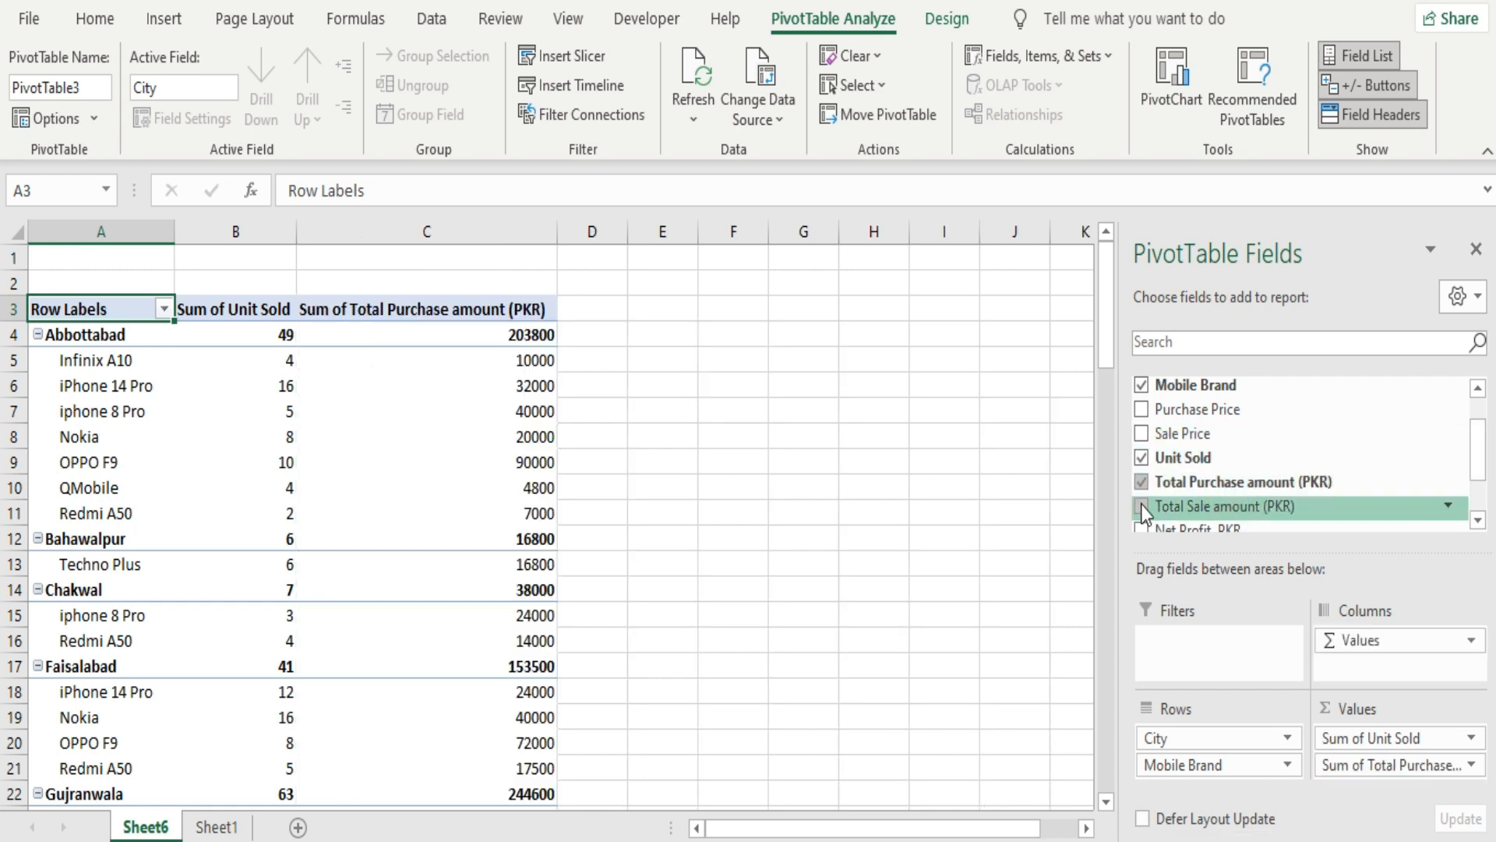
click(1142, 508)
scroll(1142, 499, down, 3)
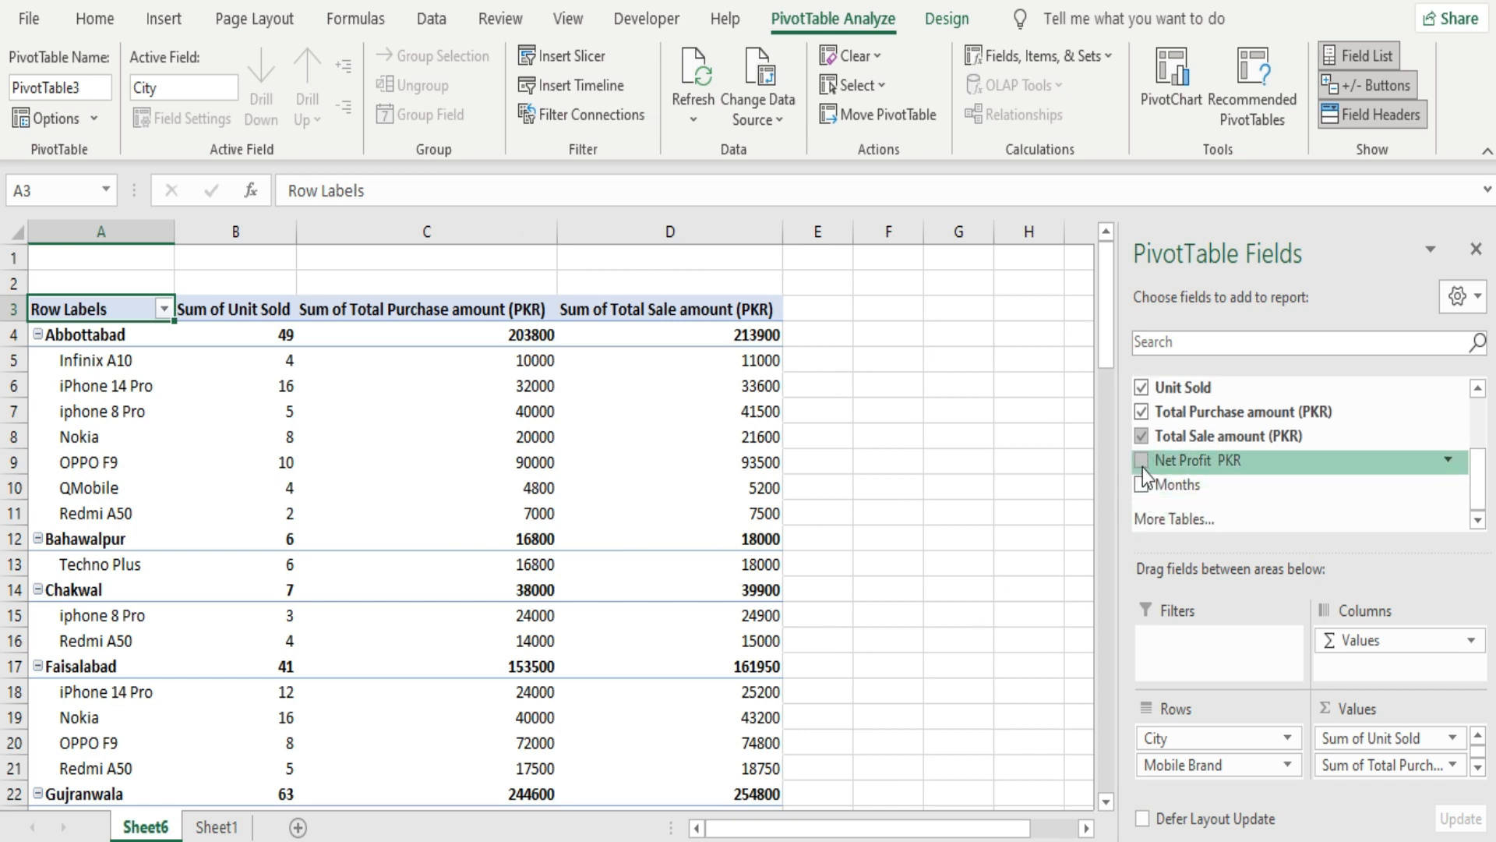
click(1142, 463)
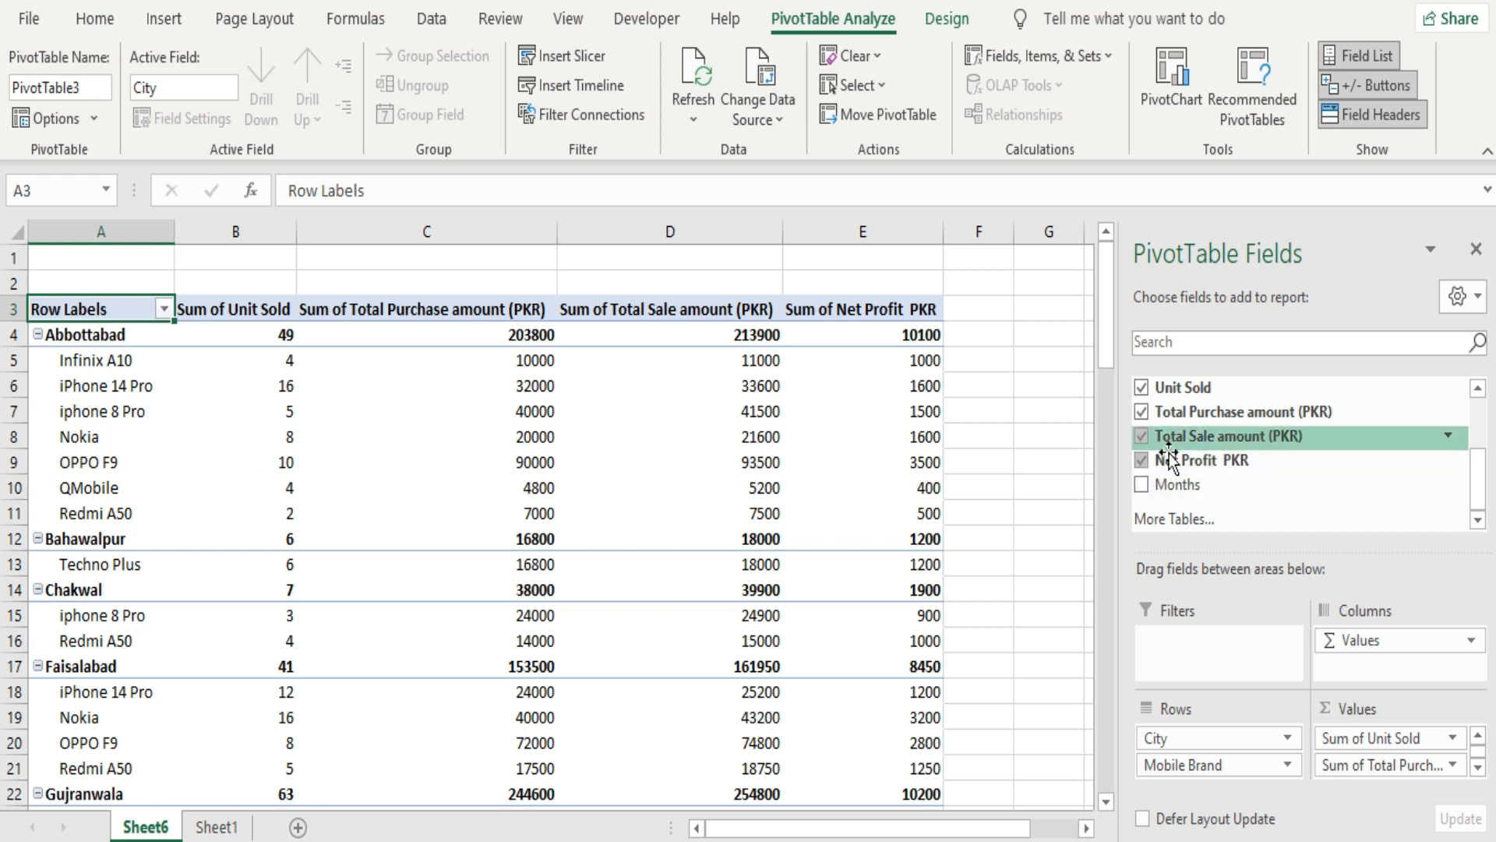
Step: Remove Total Sale amount (PKR) and Total Purchase amount (PKR) from the PivotTable, keeping Unit Sold and Net Profit PKR as values
click(1141, 437)
click(1140, 414)
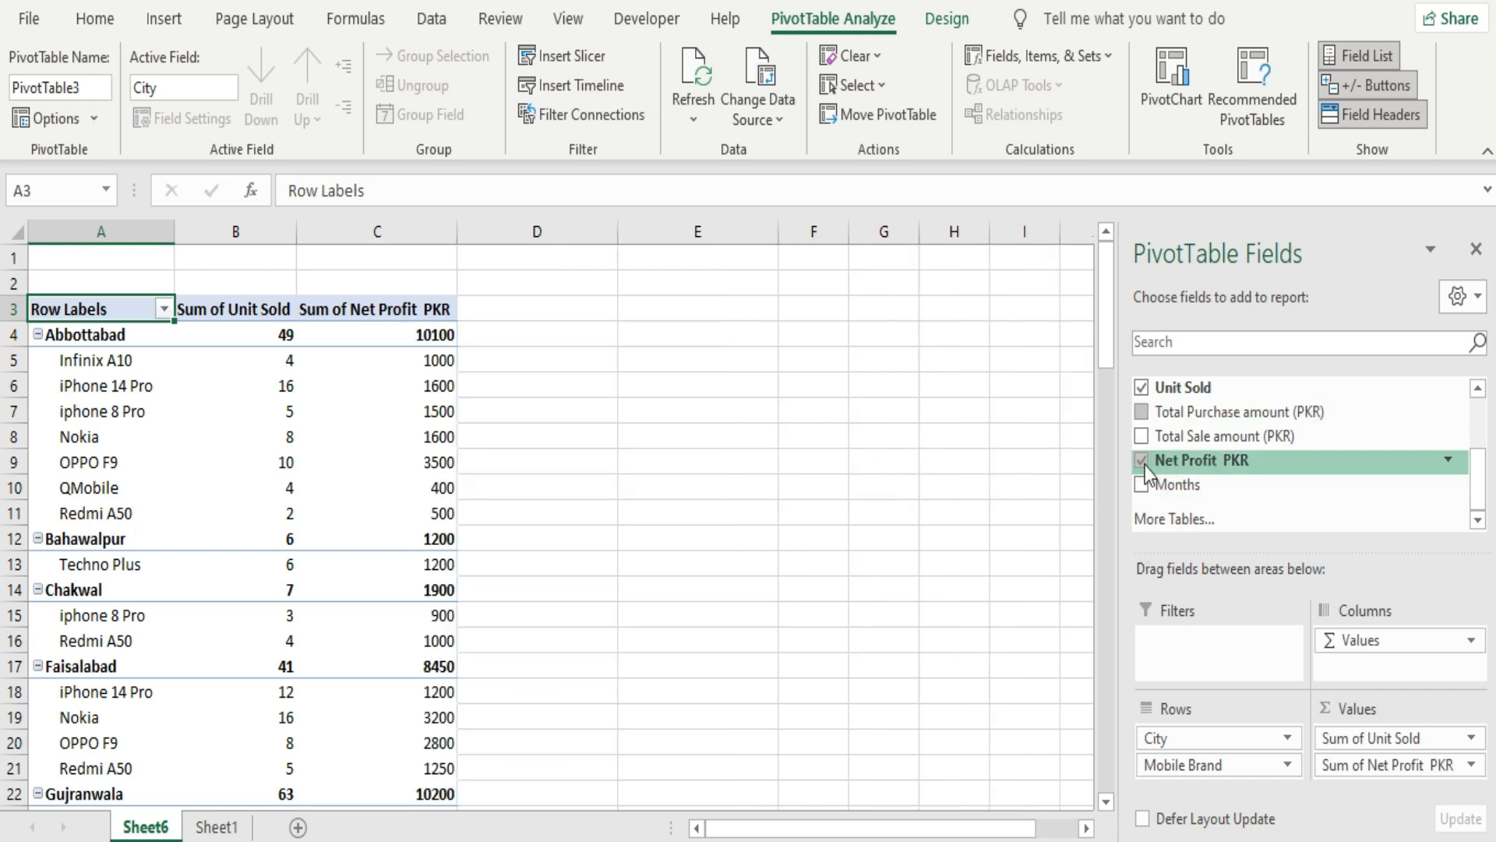
drag(1479, 494, 1480, 435)
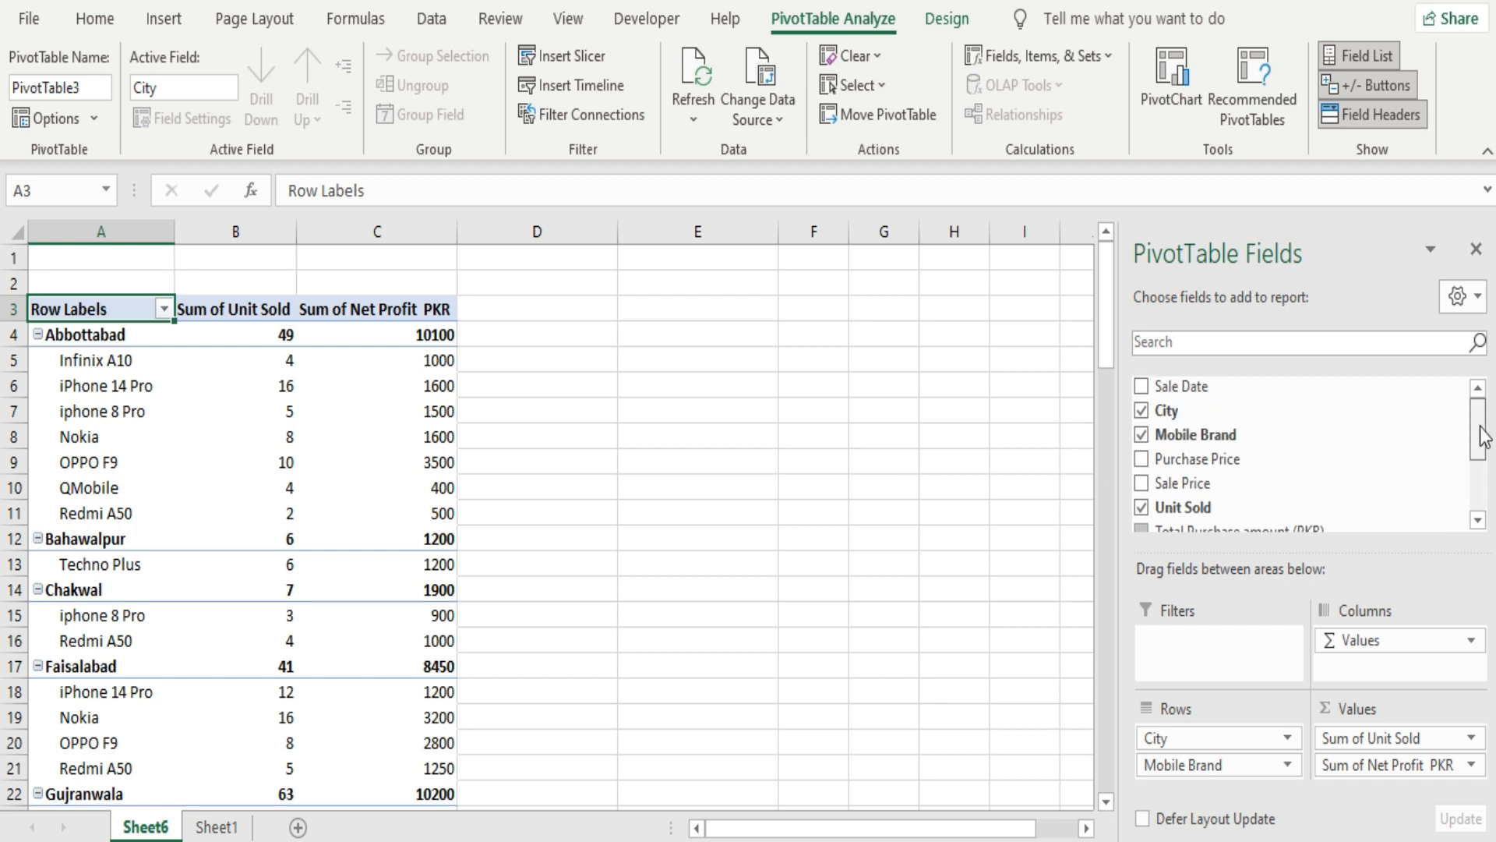
scroll(1480, 436, down, 2)
scroll(1480, 437, up, 2)
Step: Apply the blue Medium PivotTable style with a dark blue header row and light blue city rows
click(254, 441)
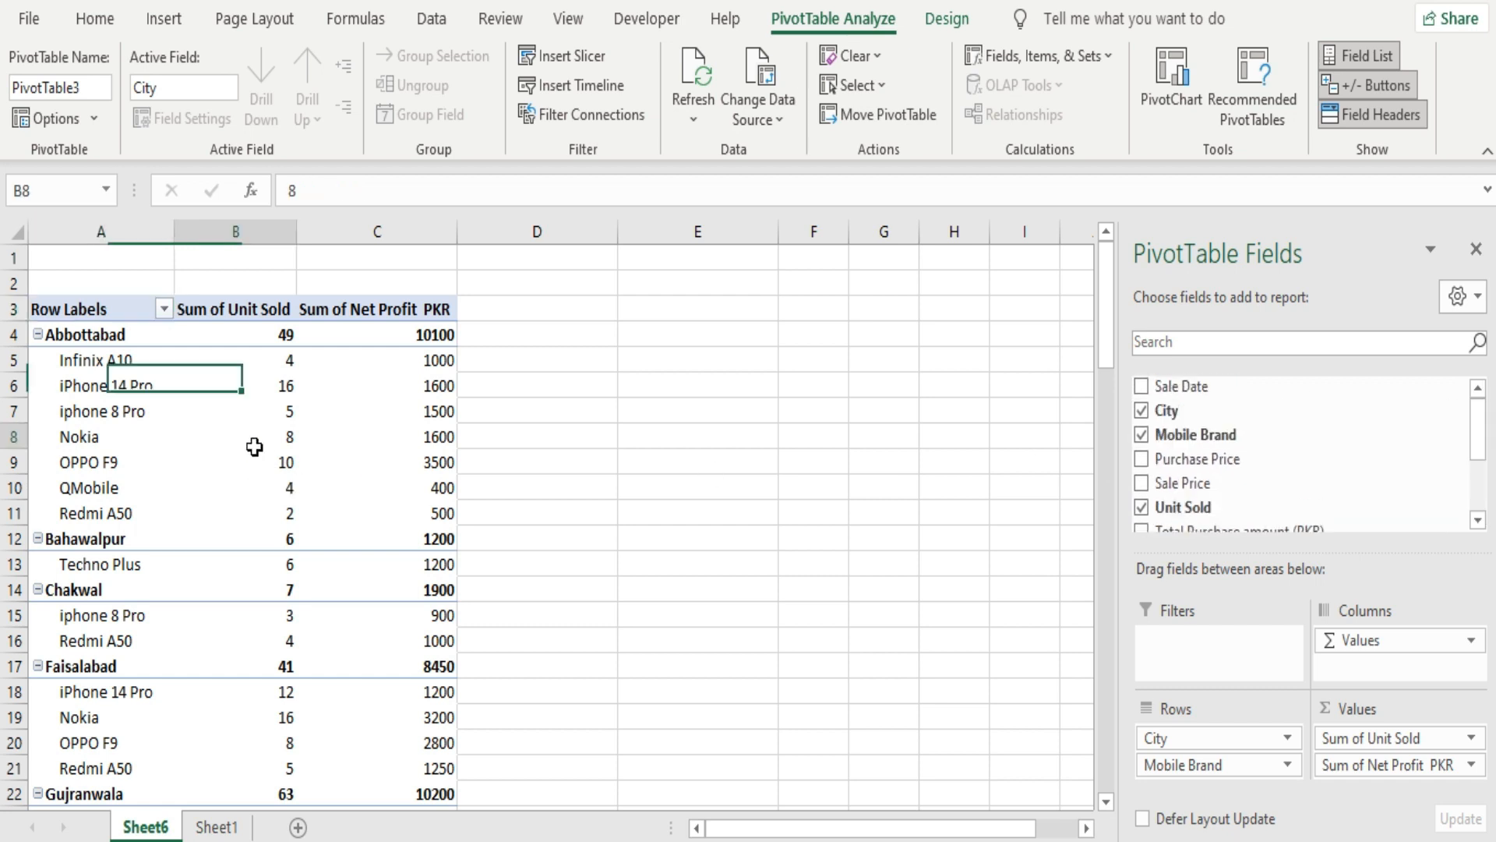
click(944, 24)
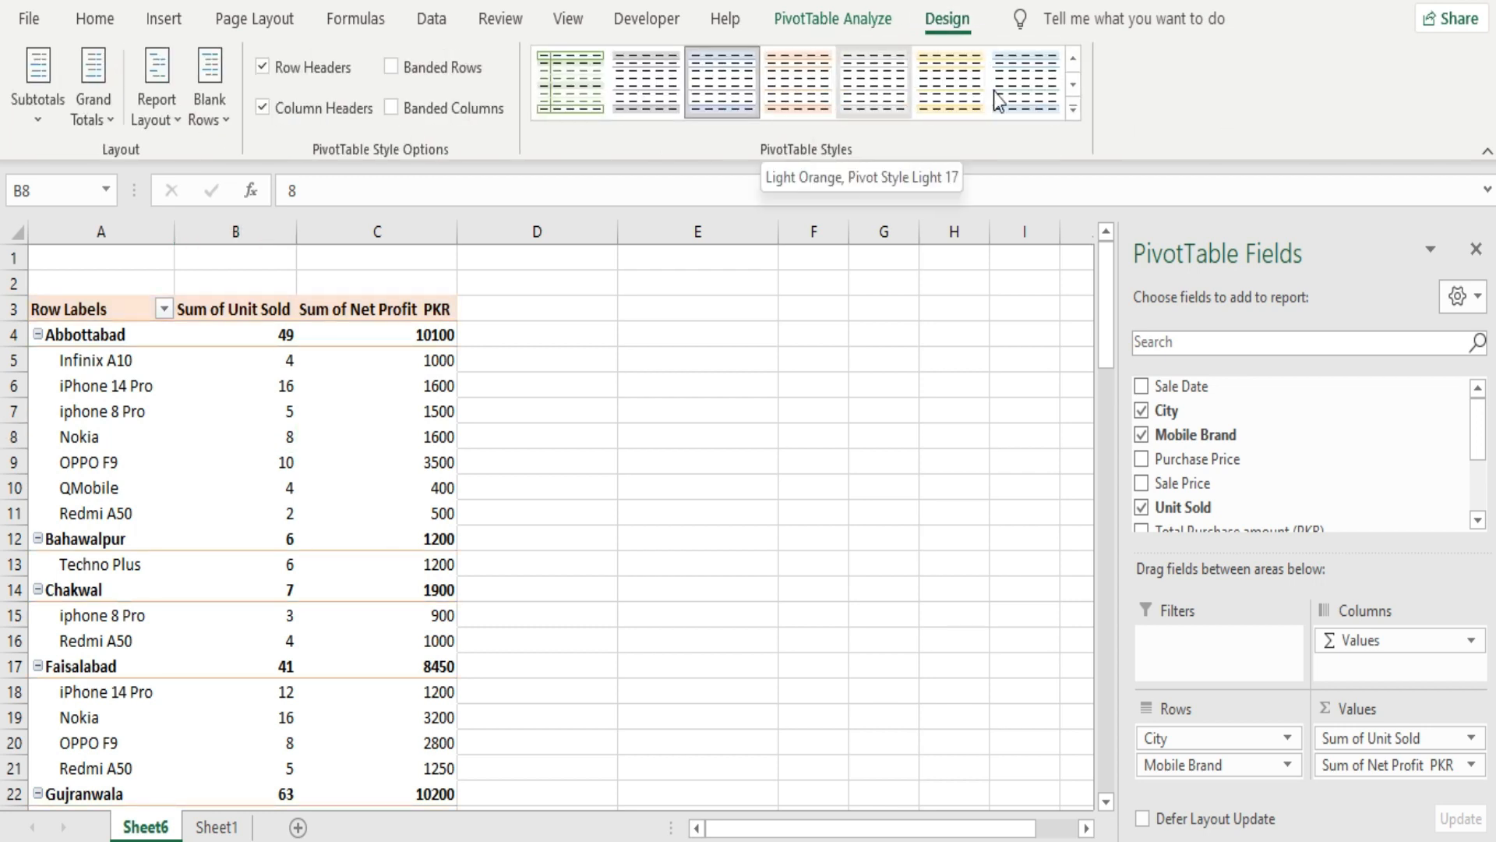
click(1073, 109)
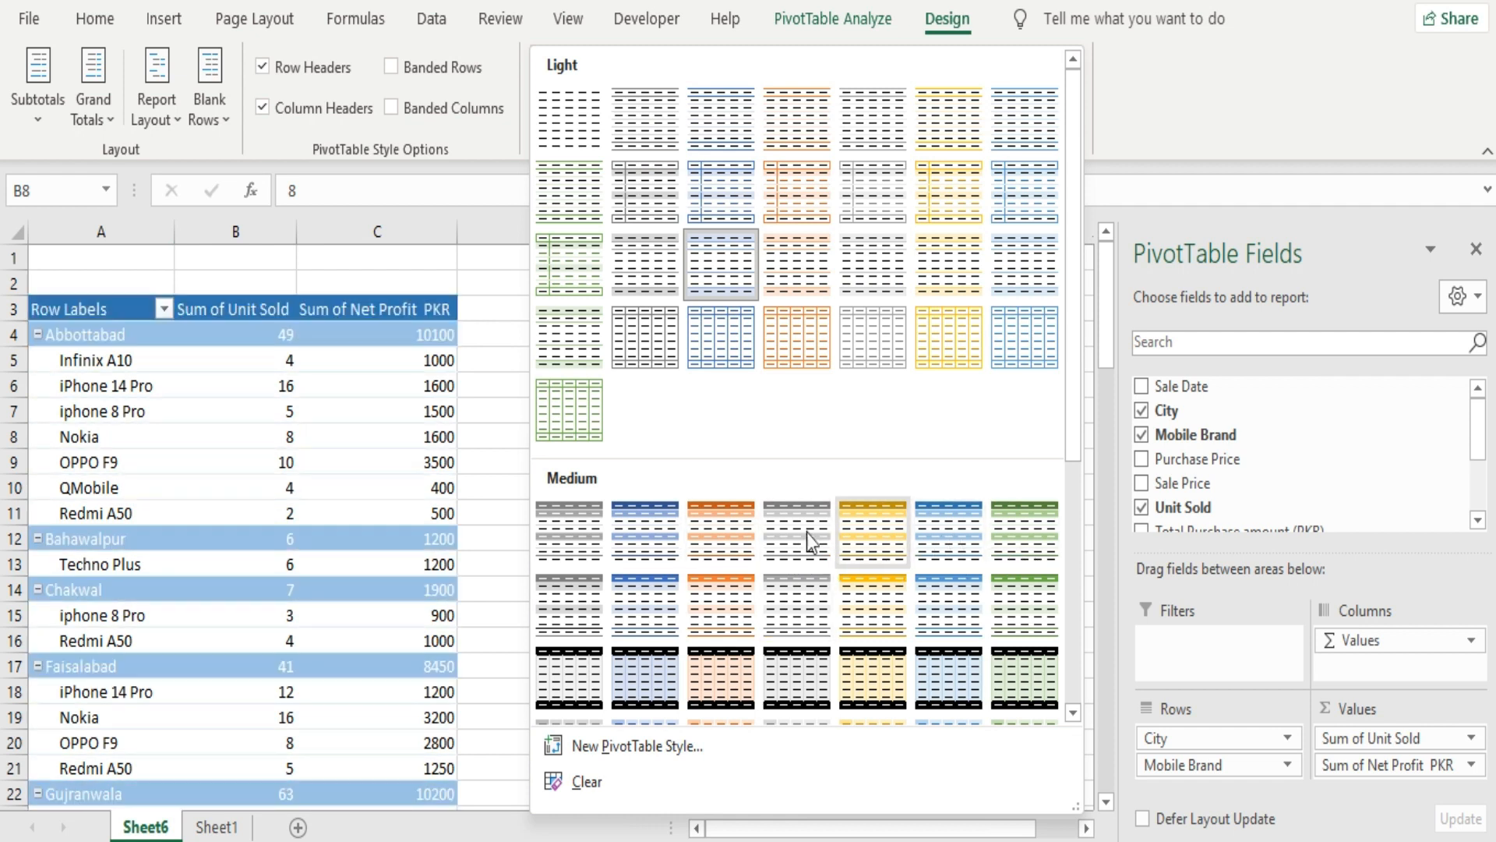
click(937, 530)
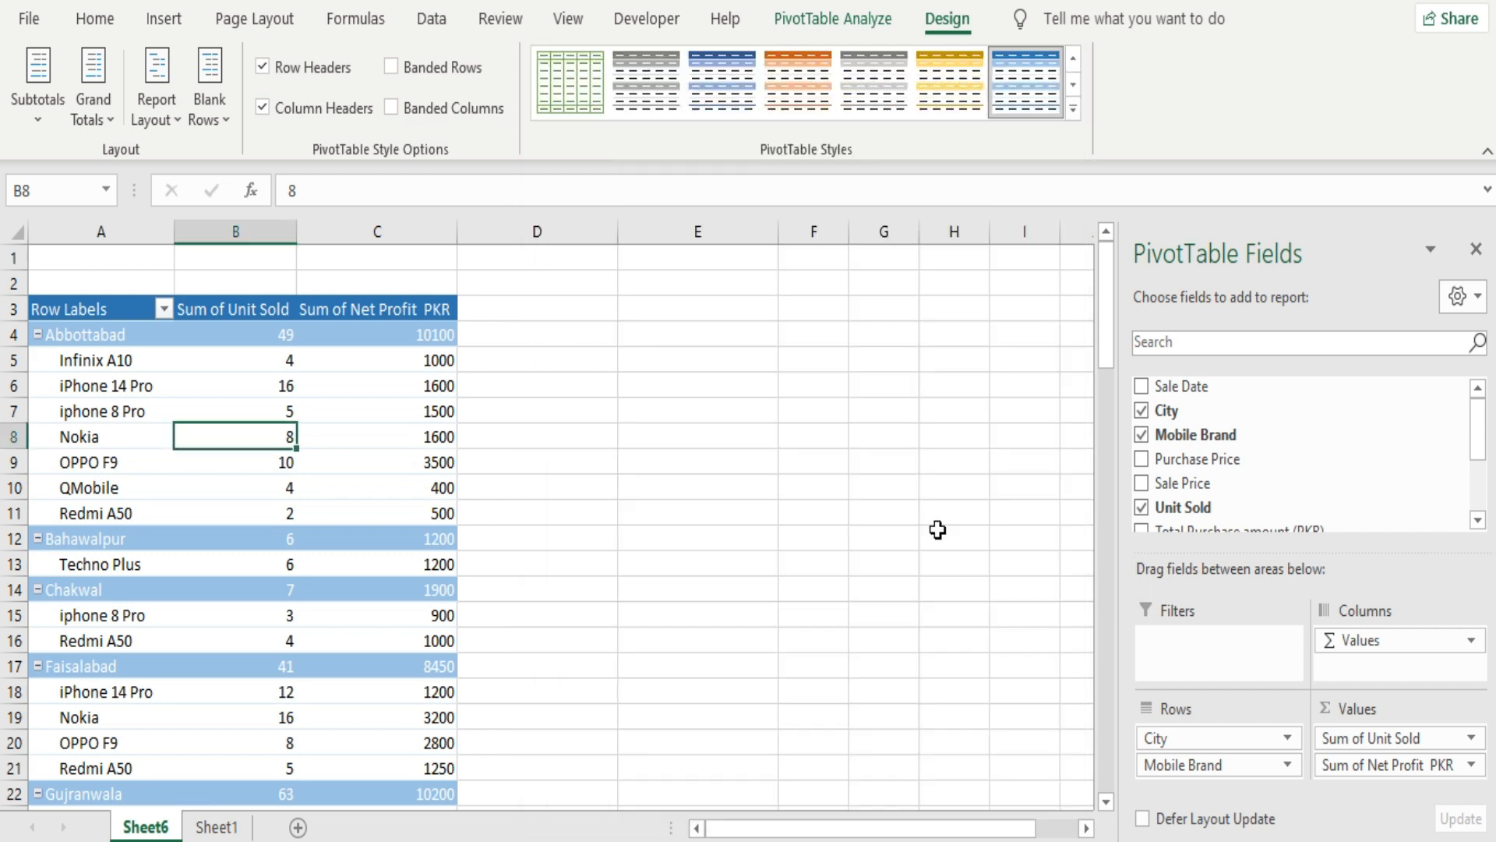
Step: Insert slicers for the Mobile Brand and City fields of the PivotTable
click(352, 435)
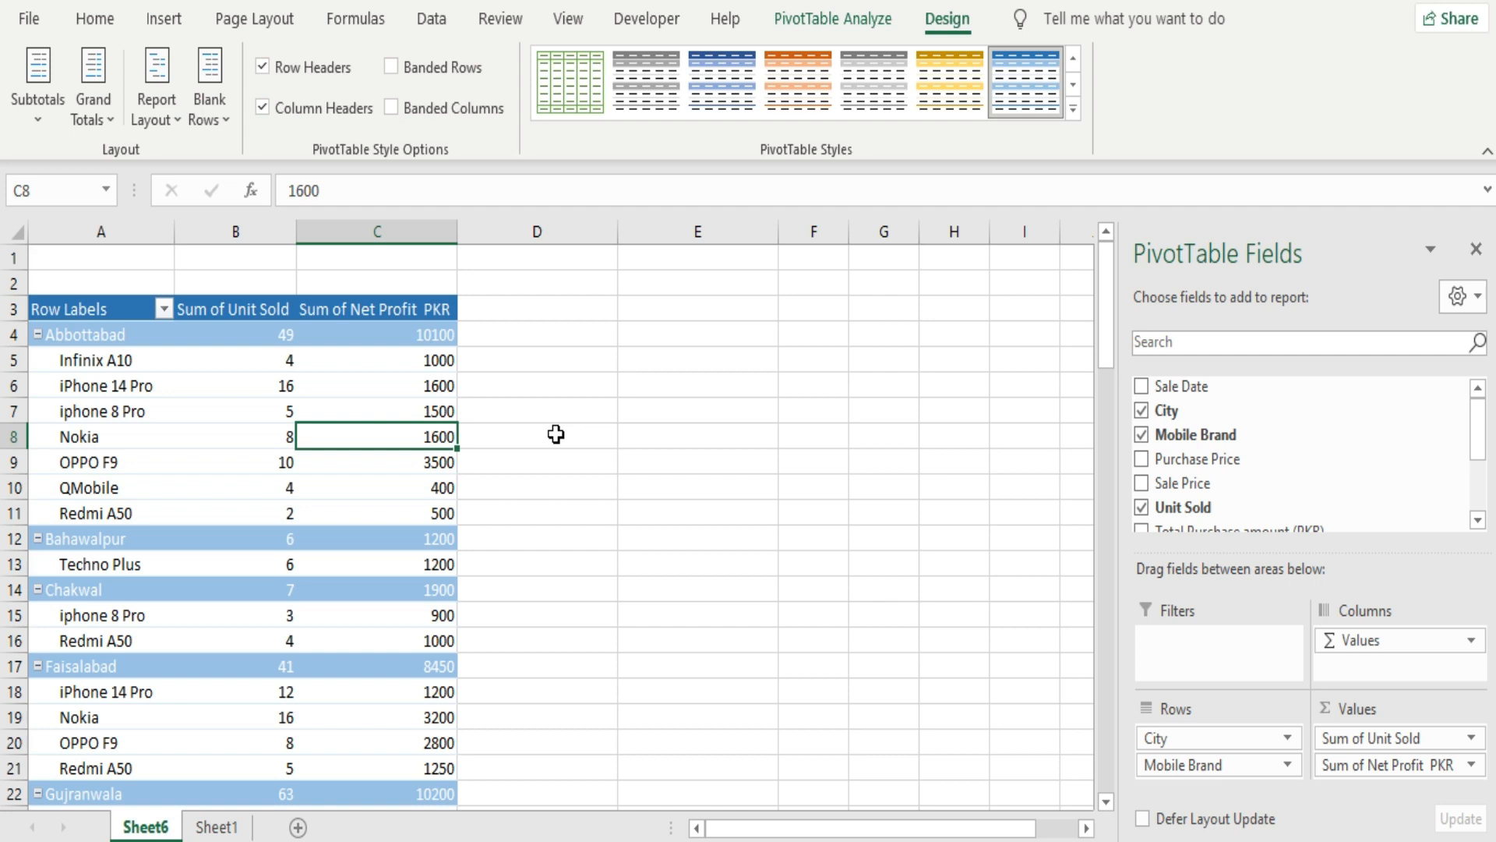
click(286, 389)
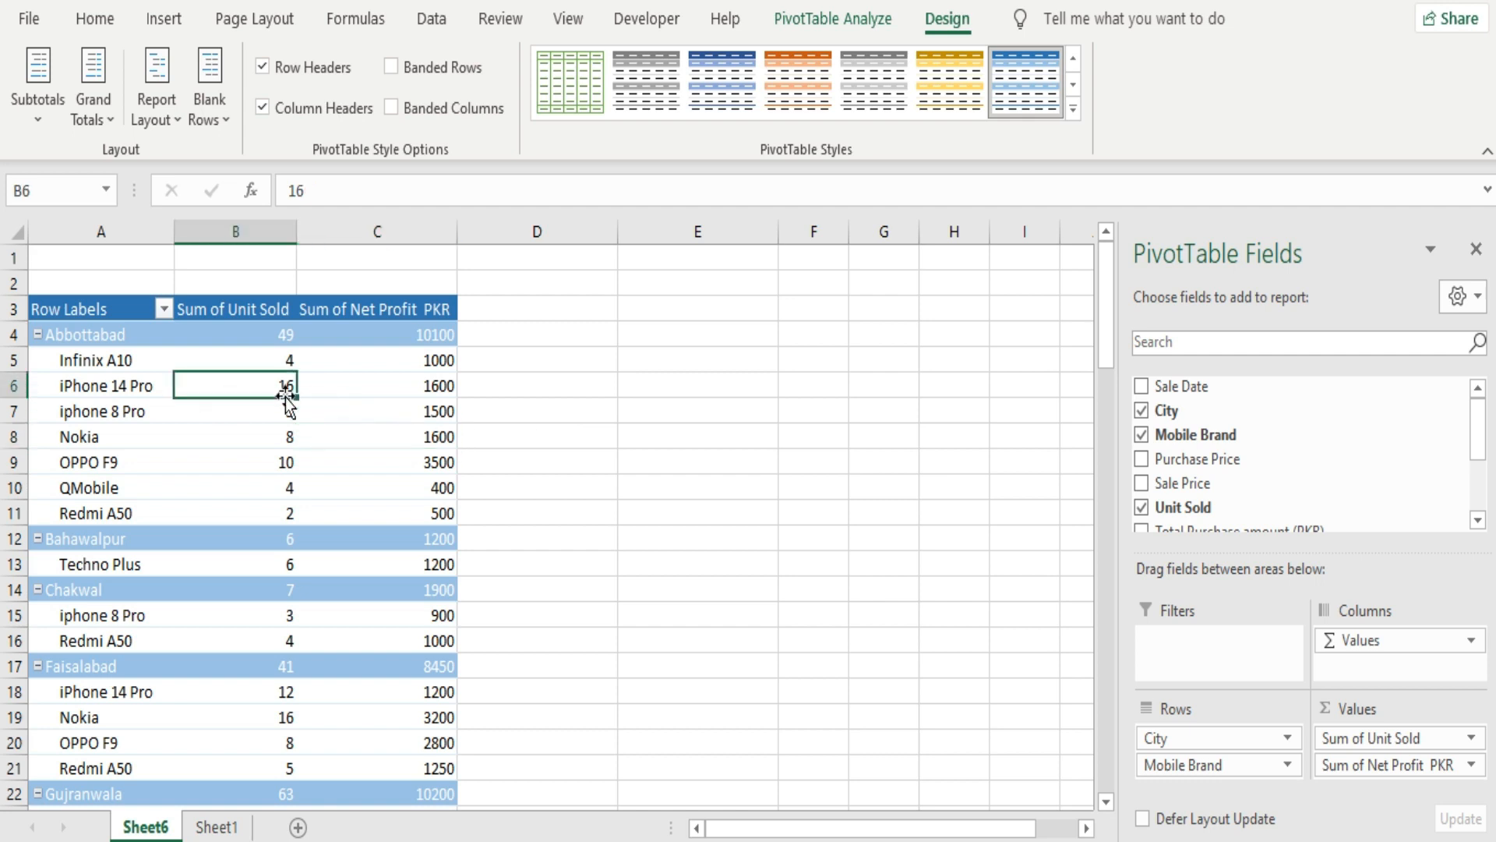
click(300, 432)
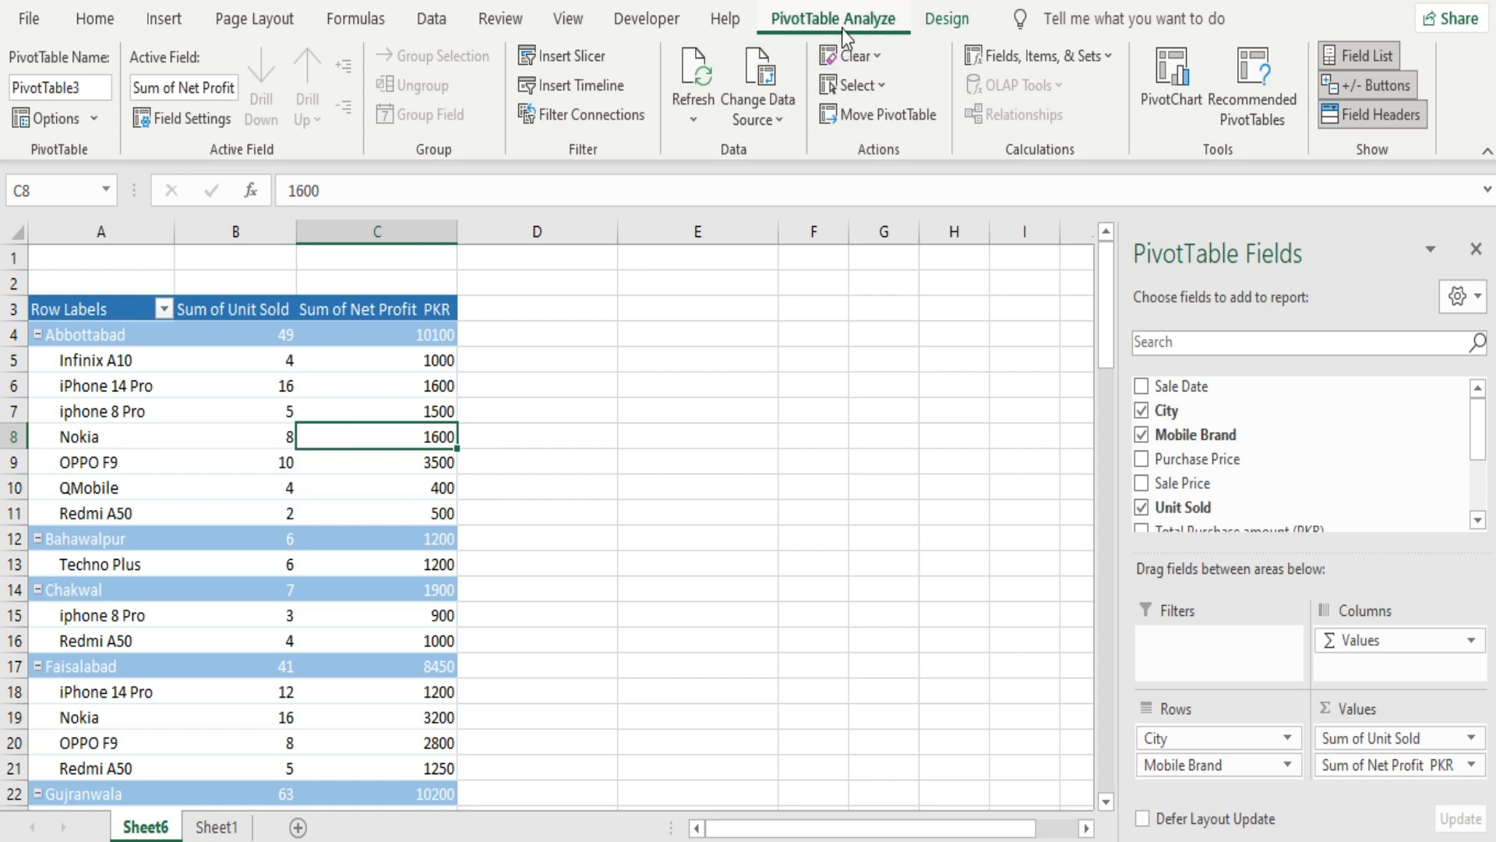
click(572, 59)
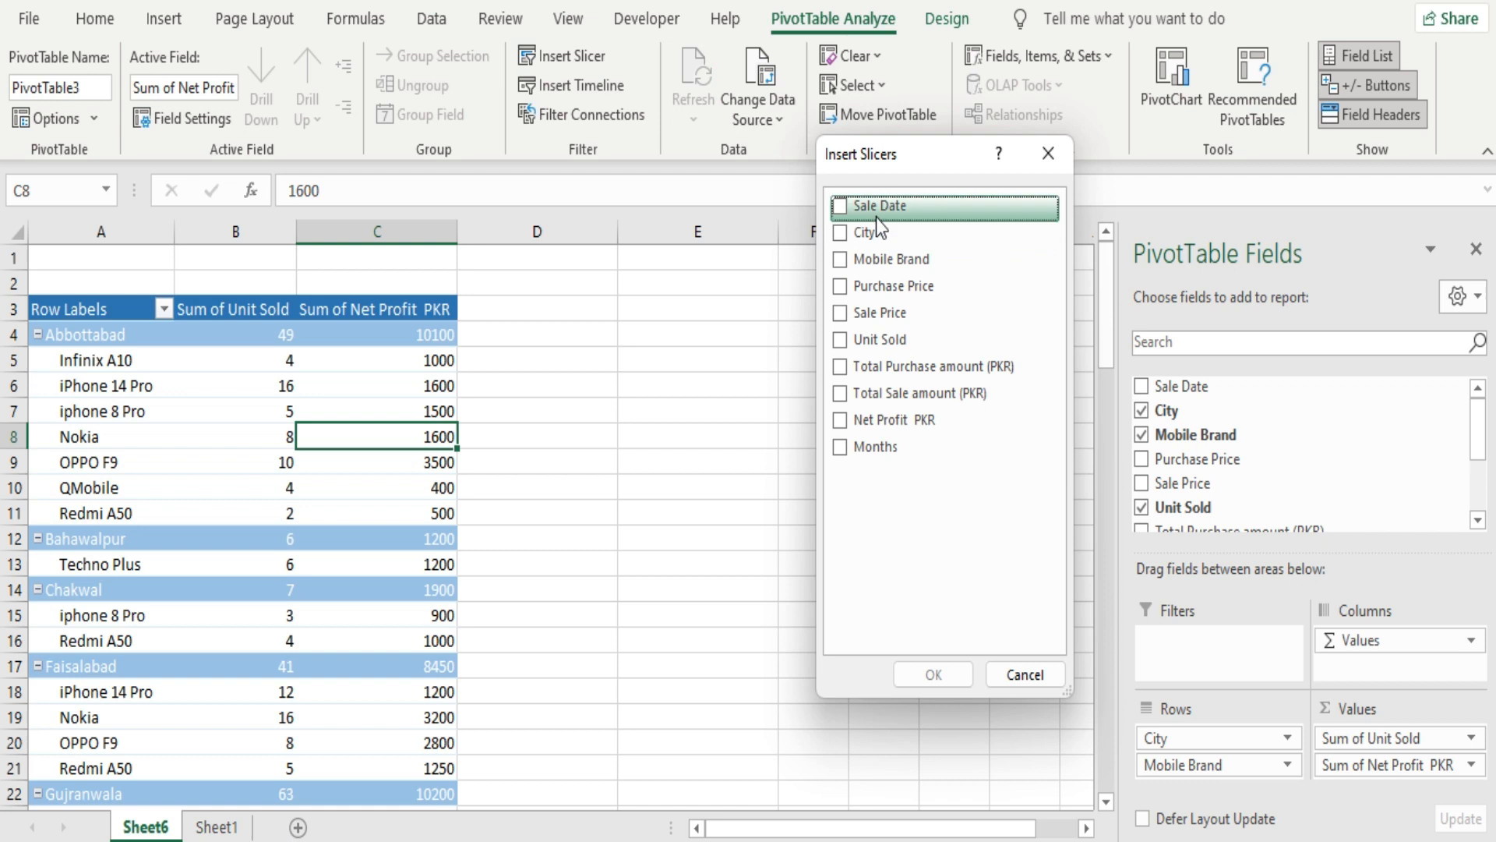
click(840, 260)
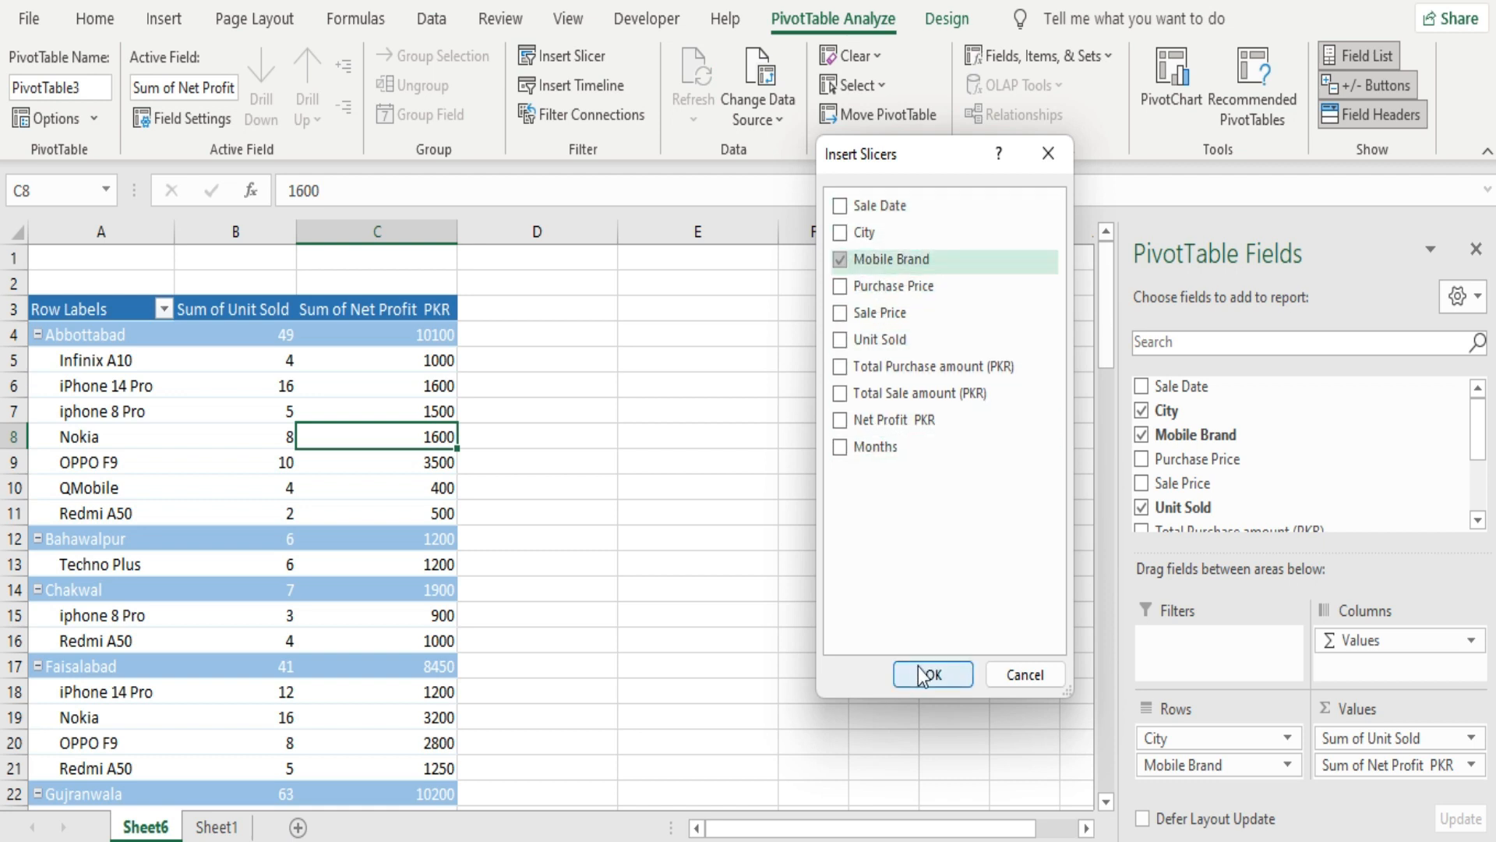
click(835, 223)
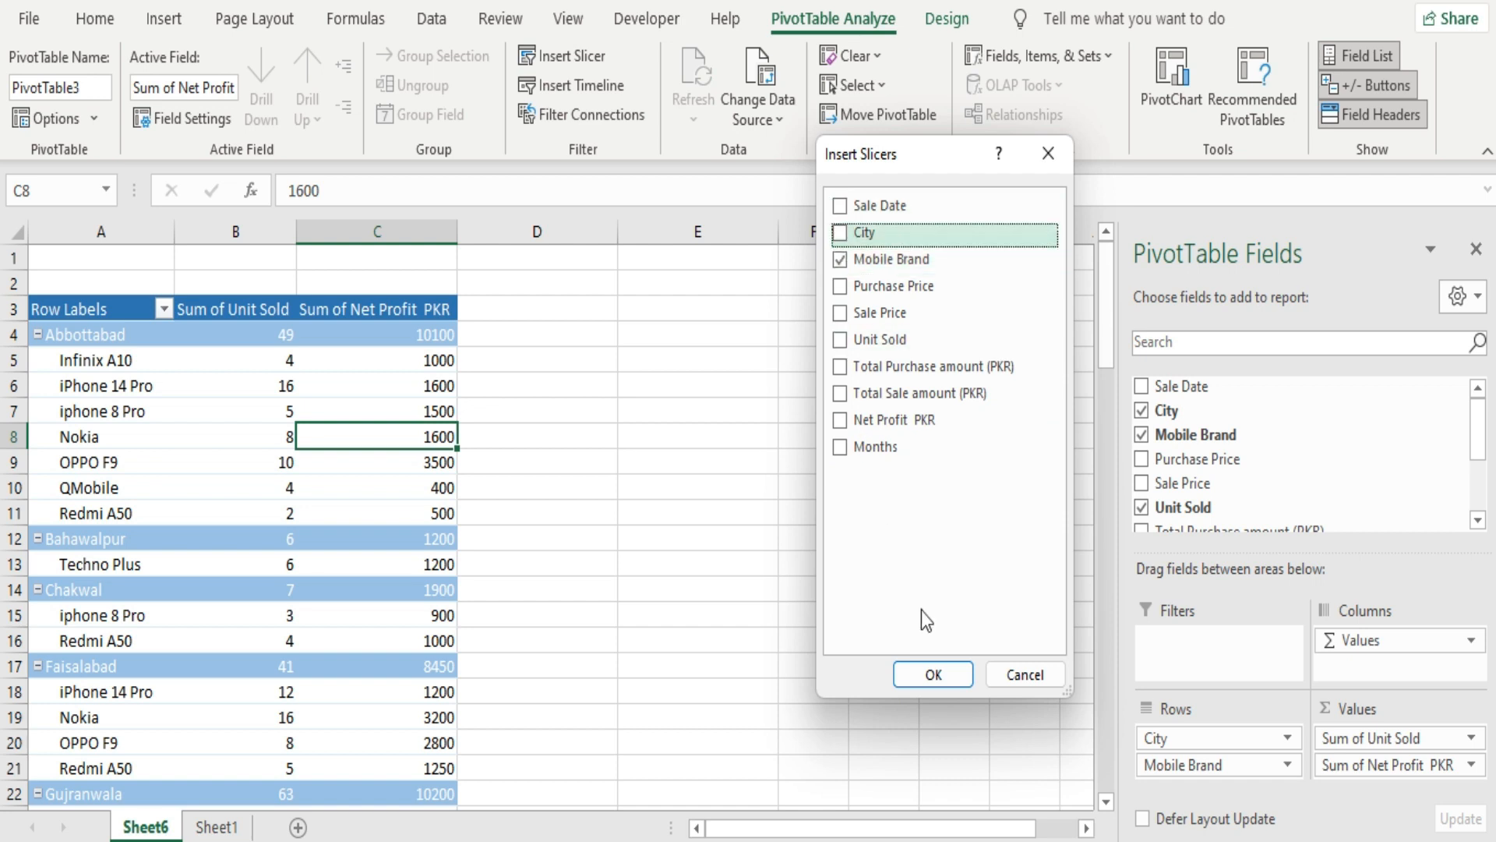
click(841, 232)
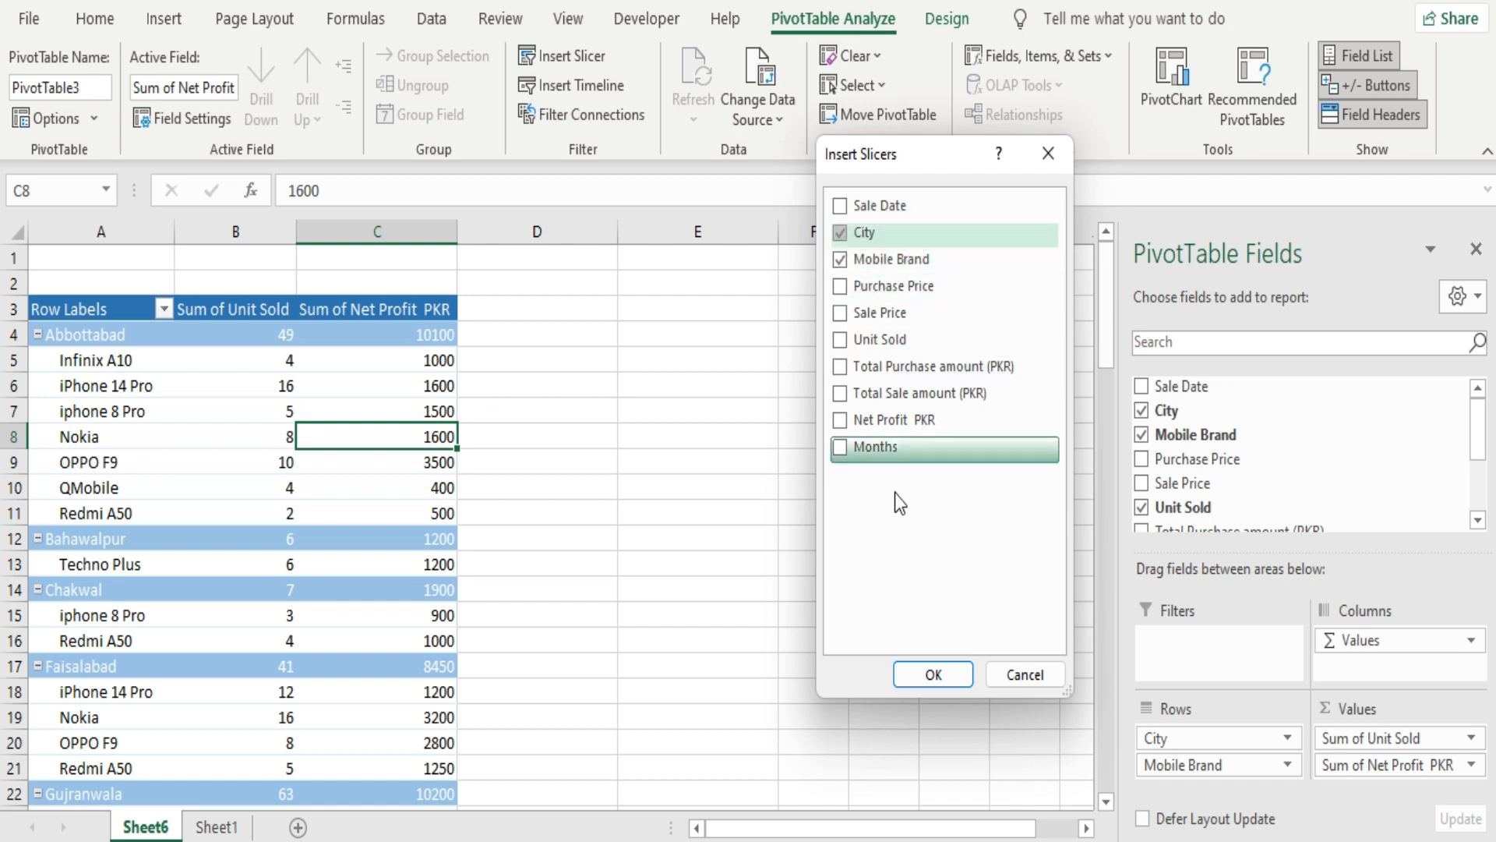
click(933, 672)
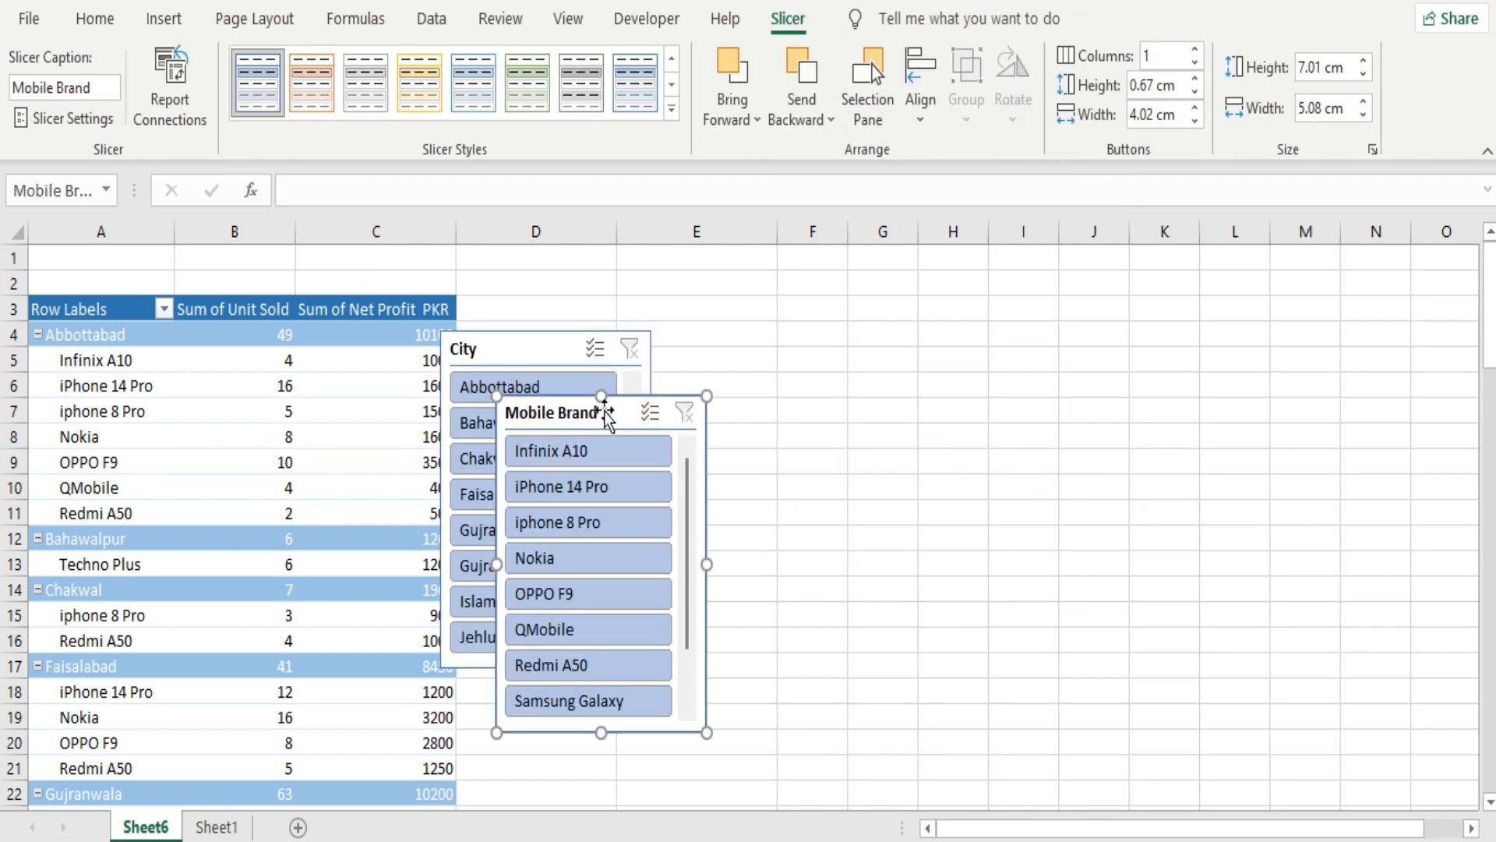
Step: Arrange the City and Mobile Brand slicers side by side next to the PivotTable, level with its header row
drag(675, 411, 875, 346)
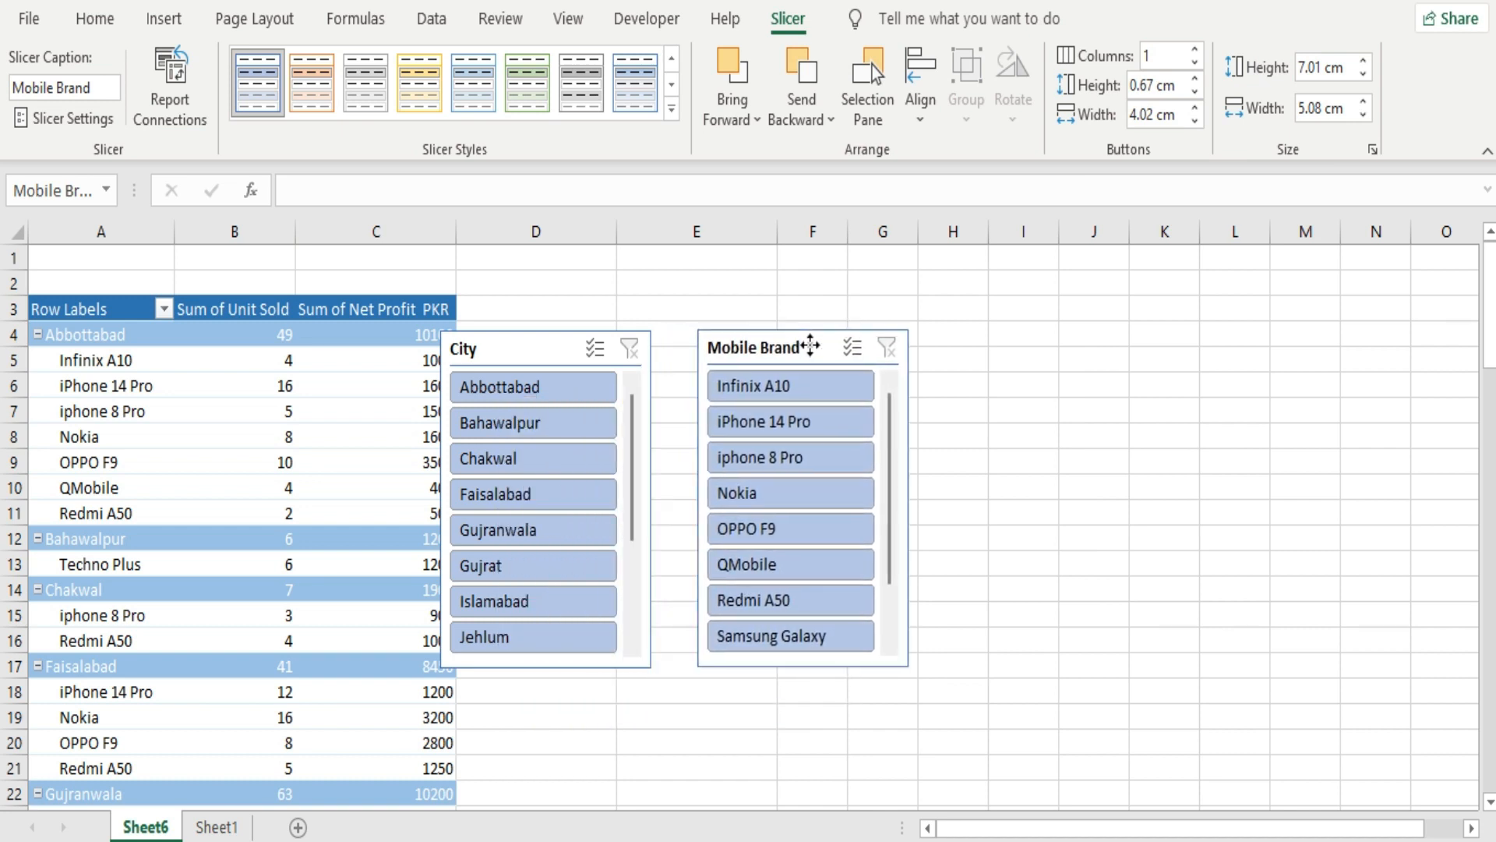
drag(559, 349, 584, 315)
drag(737, 349, 725, 319)
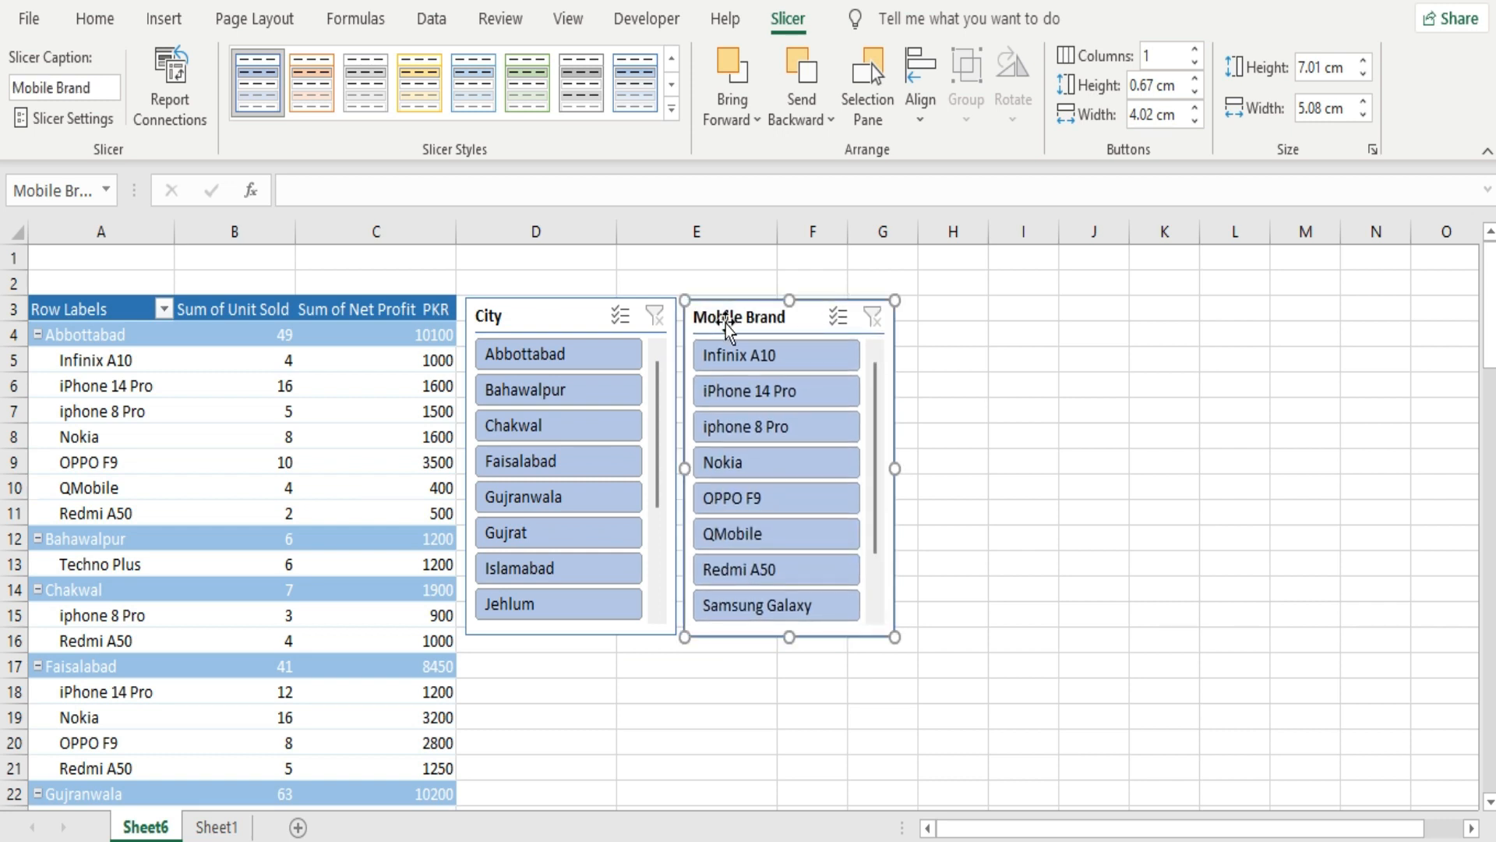
Step: Style the Mobile Brand slicer with Light Yellow, Slicer Style Light 4 and the City slicer with the light orange style, leaving cities unfiltered
click(419, 82)
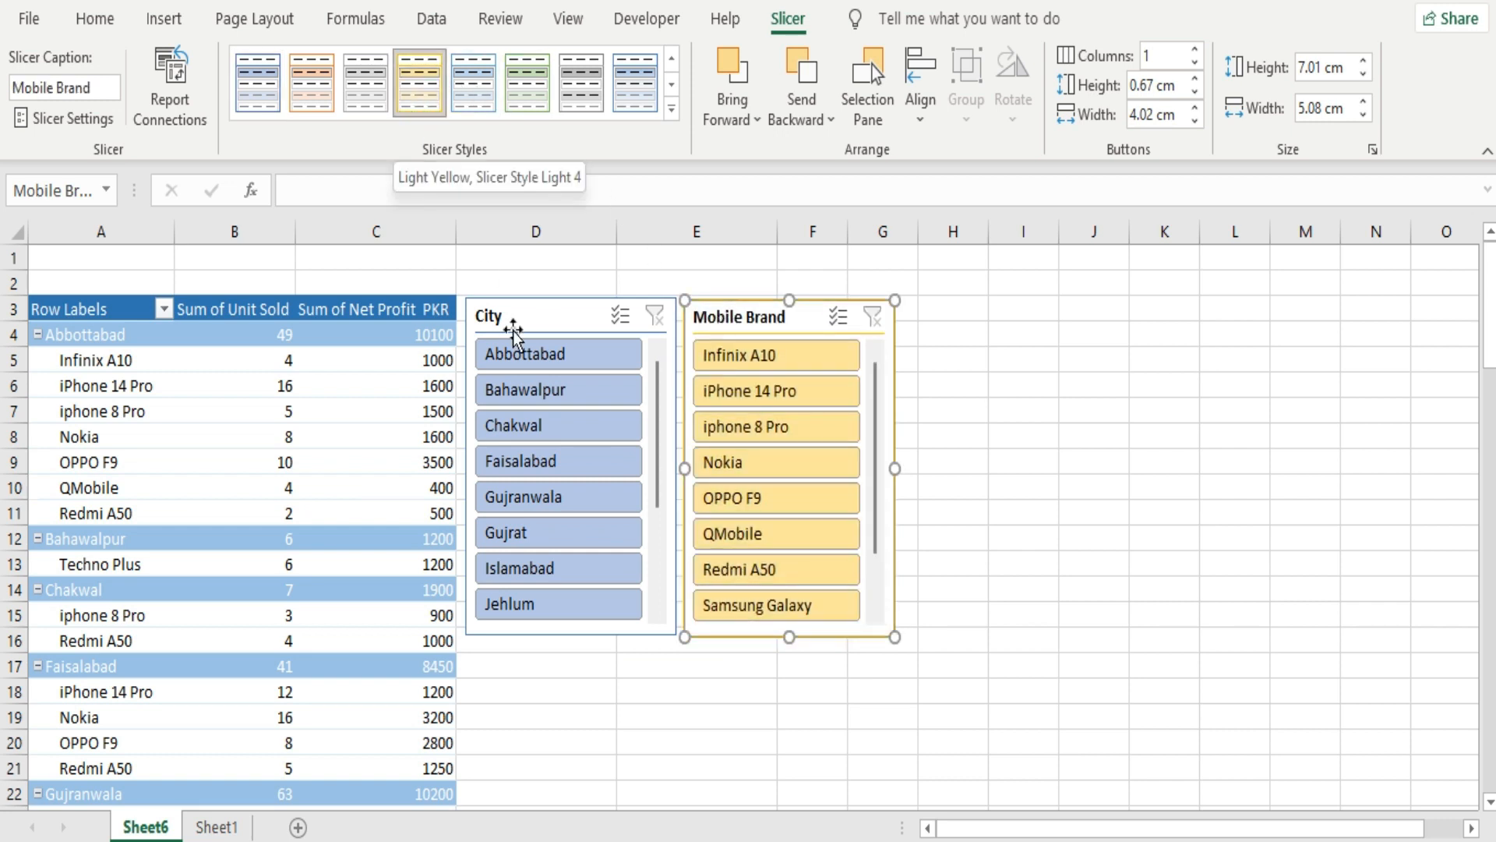
click(542, 397)
click(535, 312)
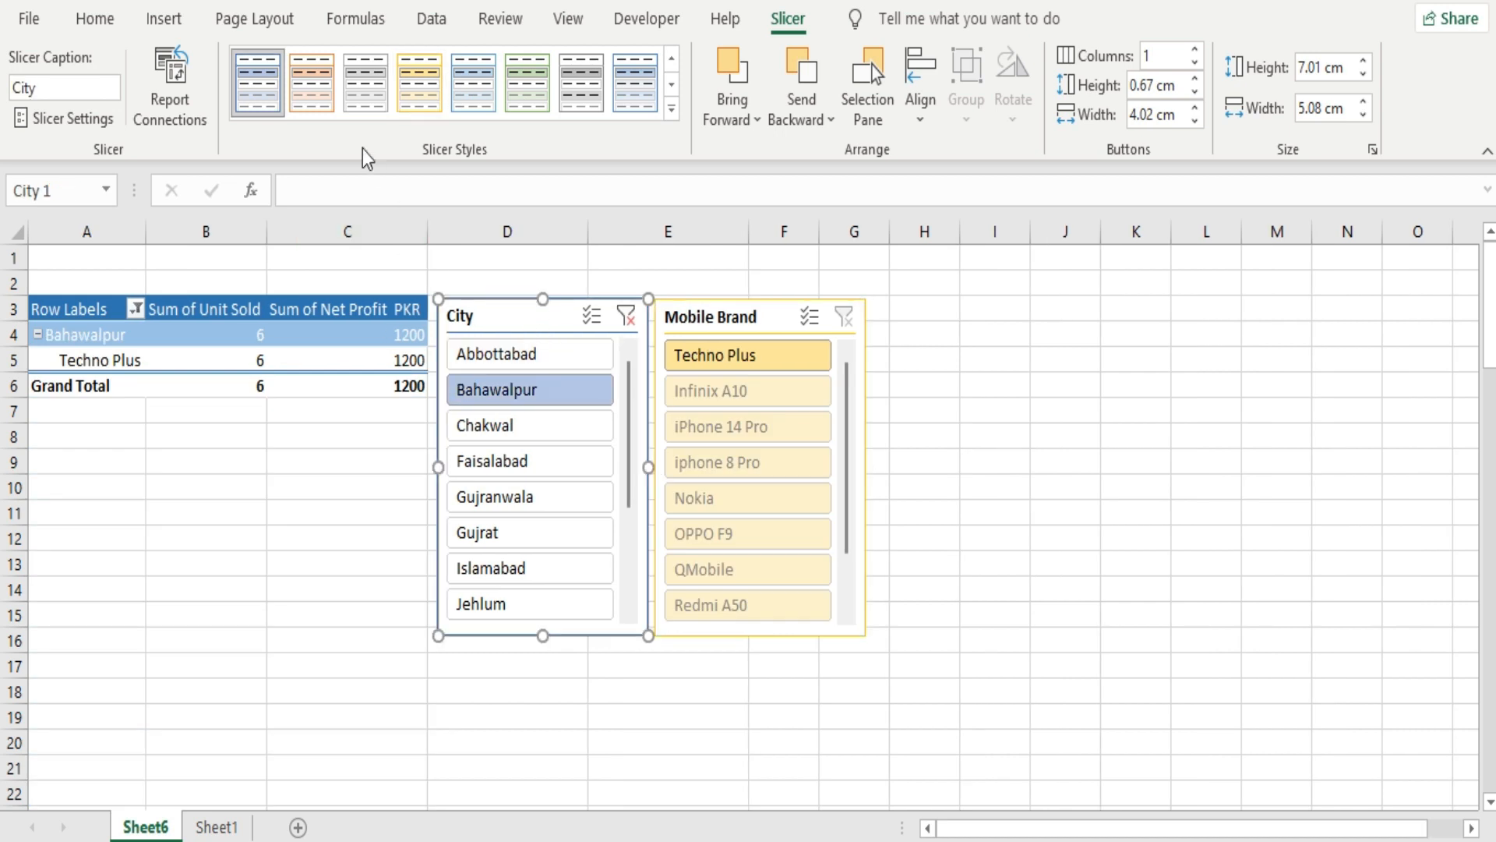
click(309, 92)
click(626, 315)
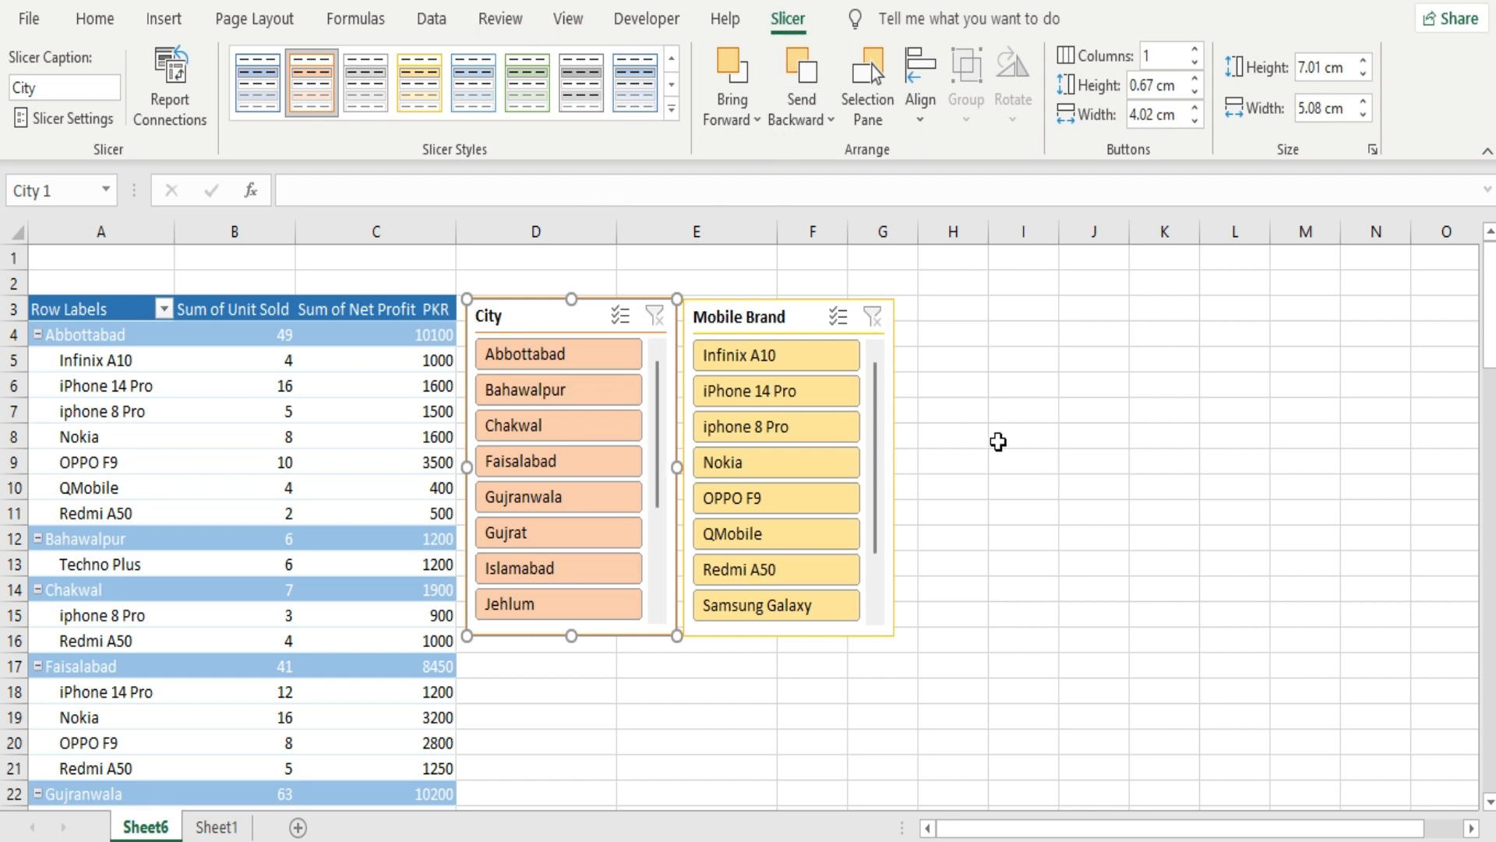
click(997, 438)
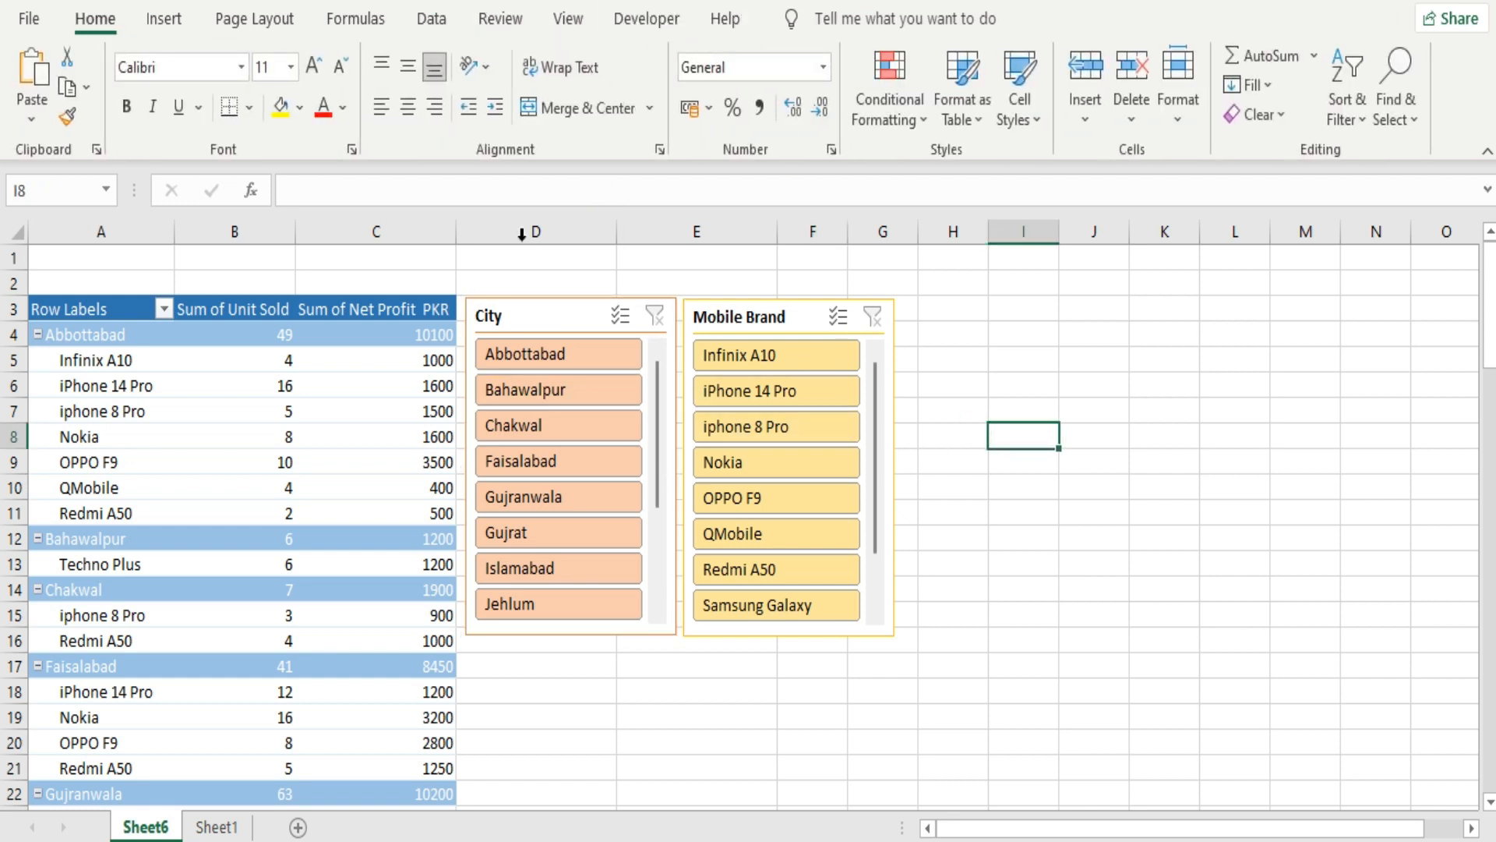
Step: Insert a Sale Date timeline for the PivotTable and place it beside the Mobile Brand slicer, level with the slicer's upper edge
click(327, 335)
click(814, 22)
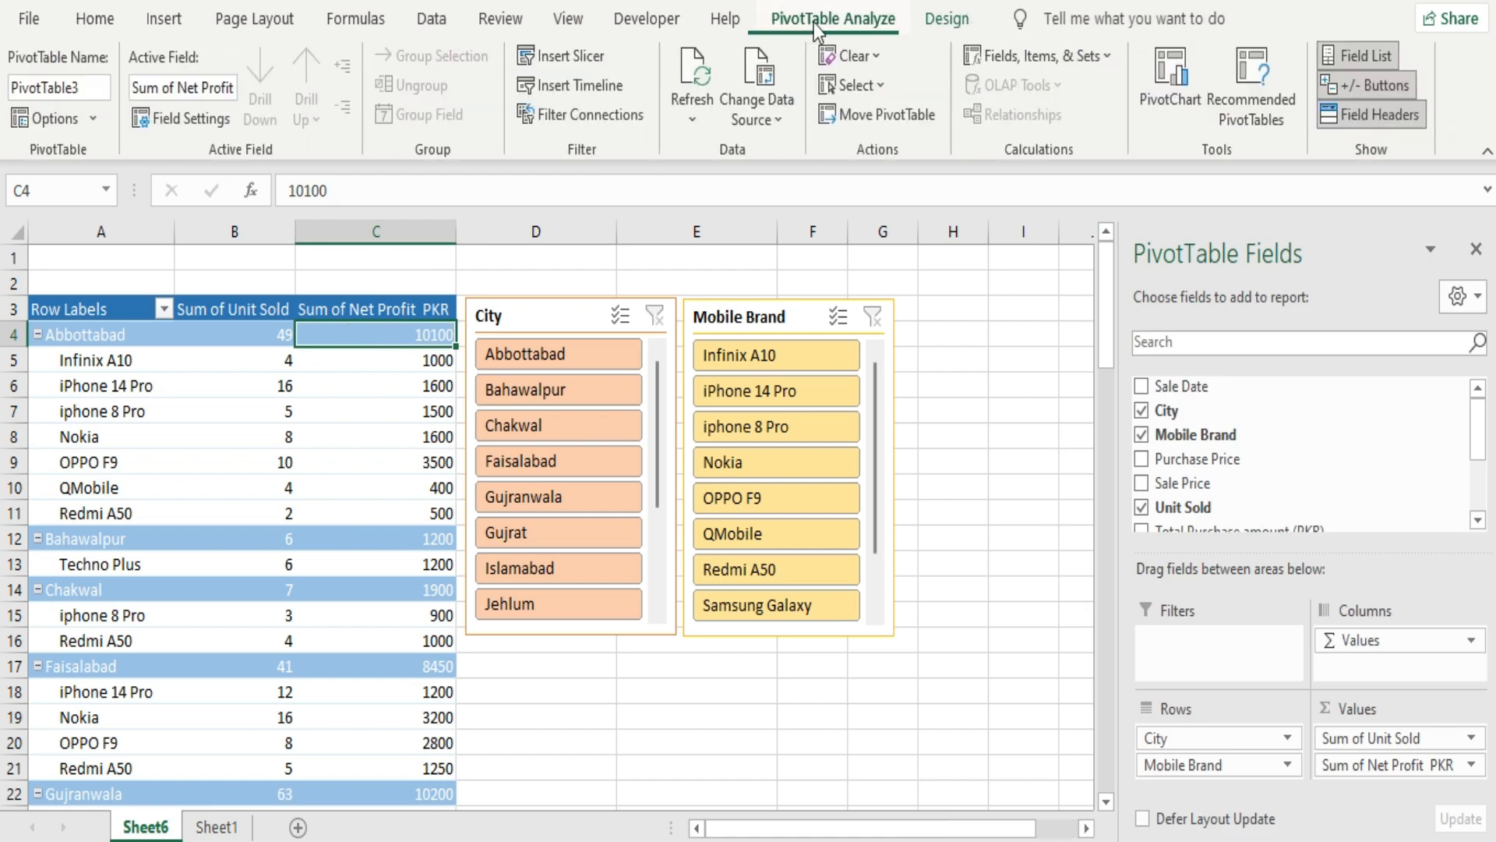
click(589, 87)
click(841, 304)
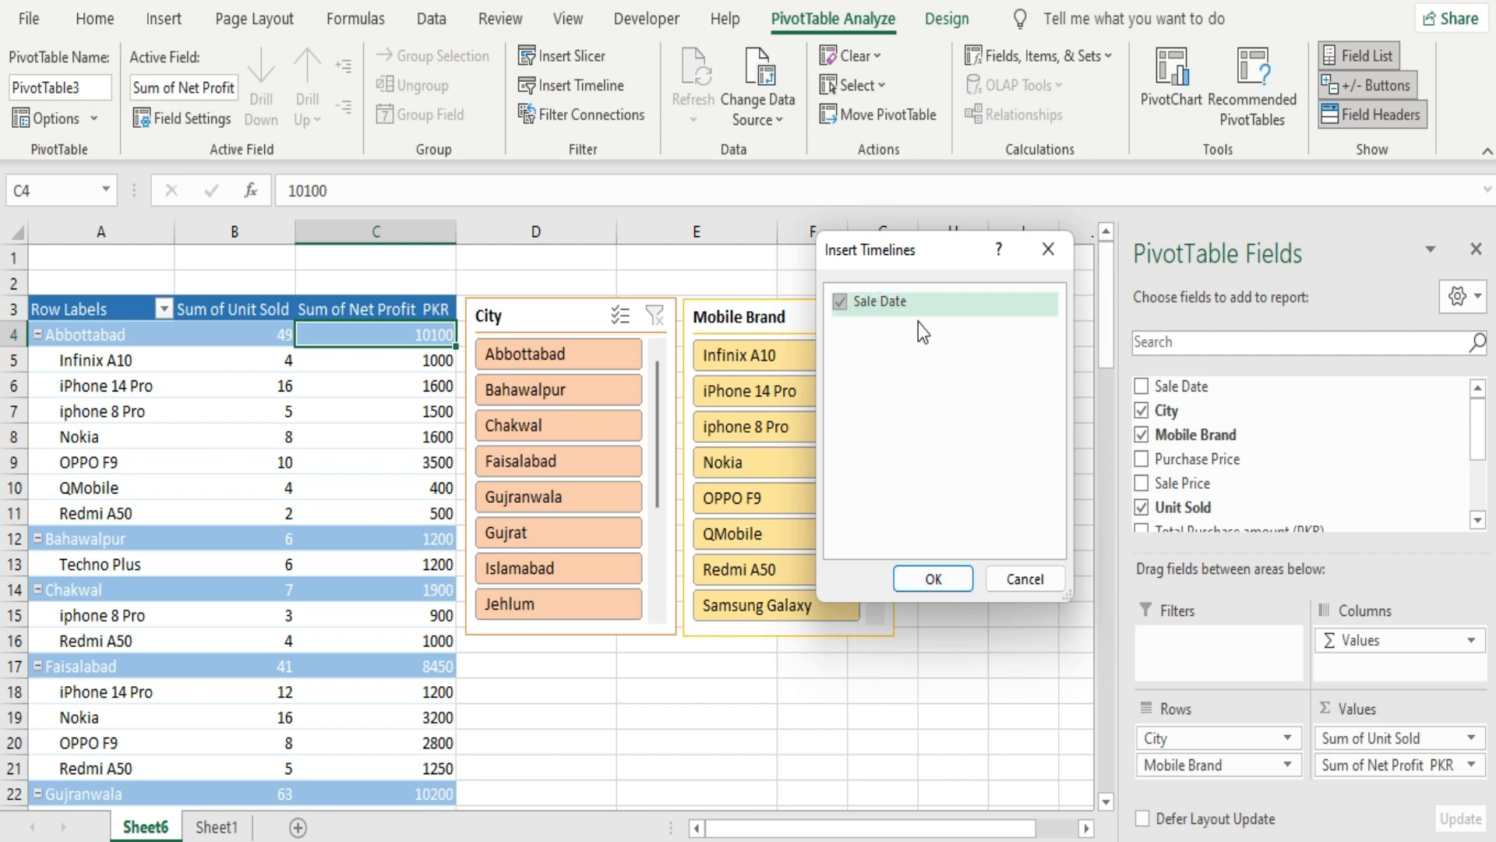
click(921, 582)
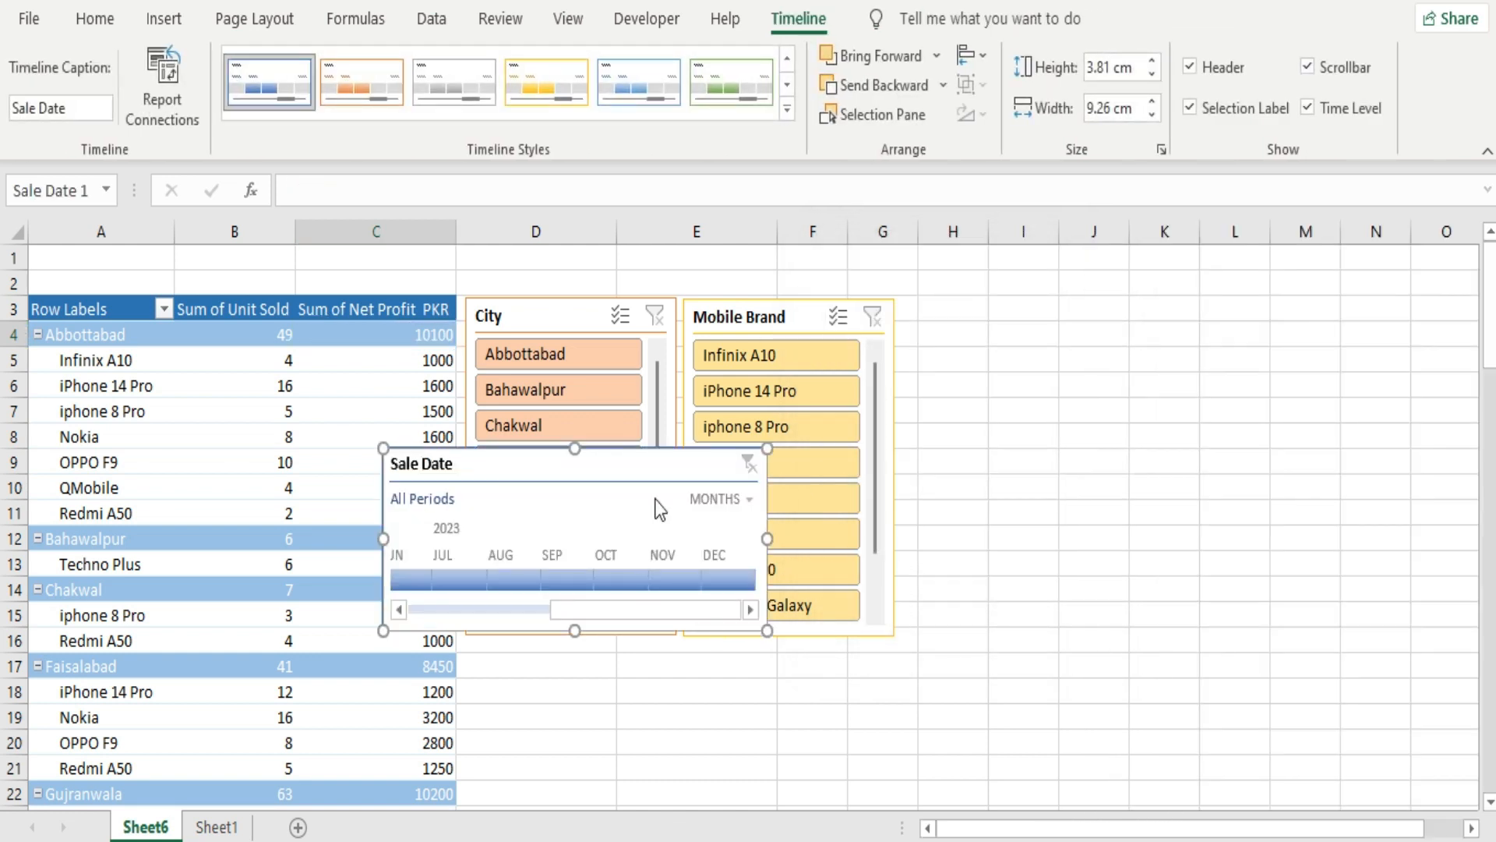
drag(702, 535, 1176, 314)
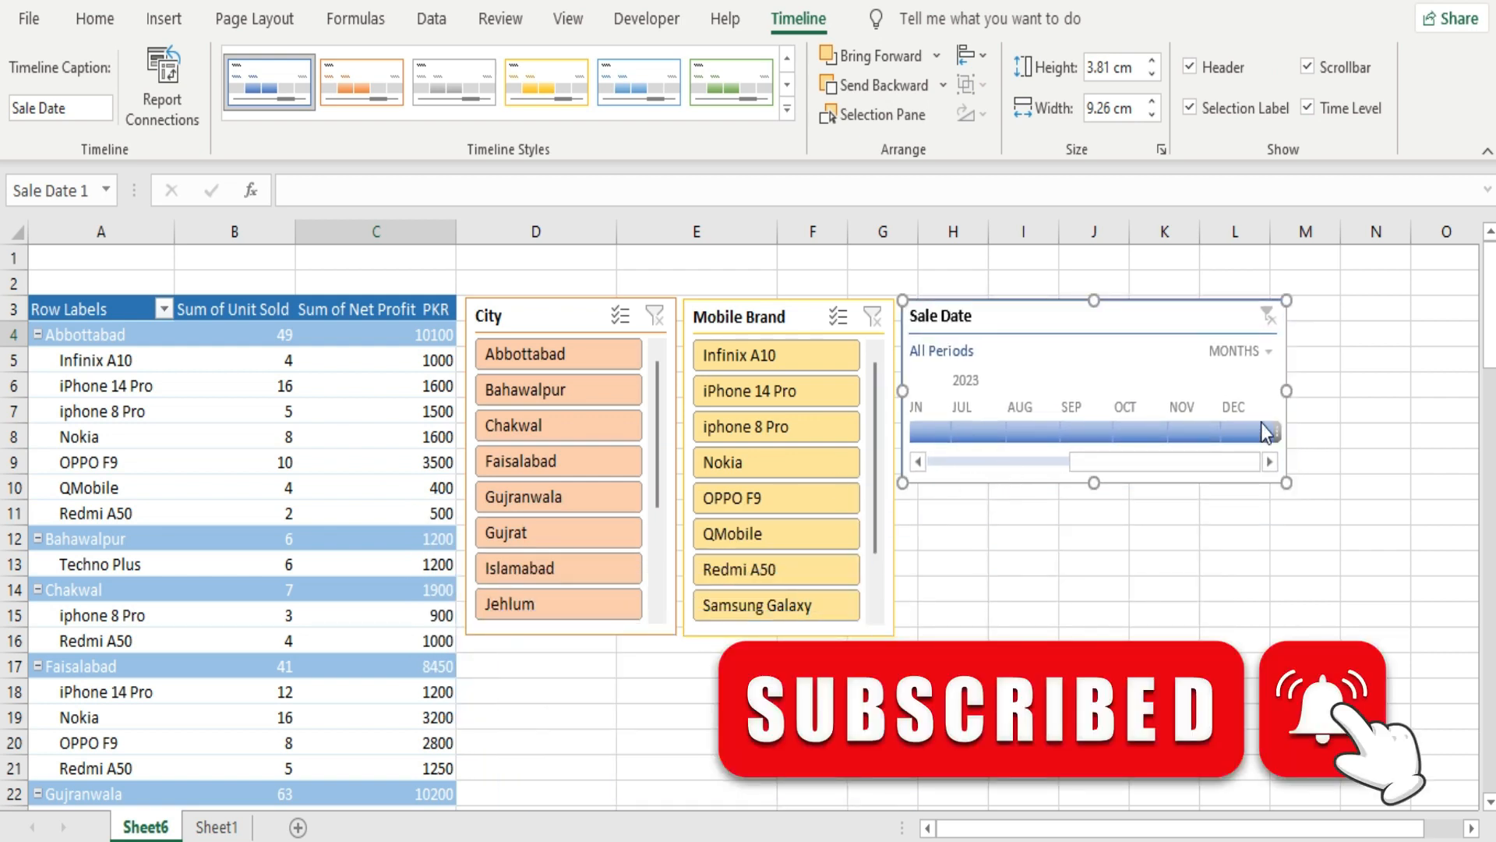
Step: Try the Quarters and Years time levels on the Sale Date timeline and set it back to Months
click(1268, 352)
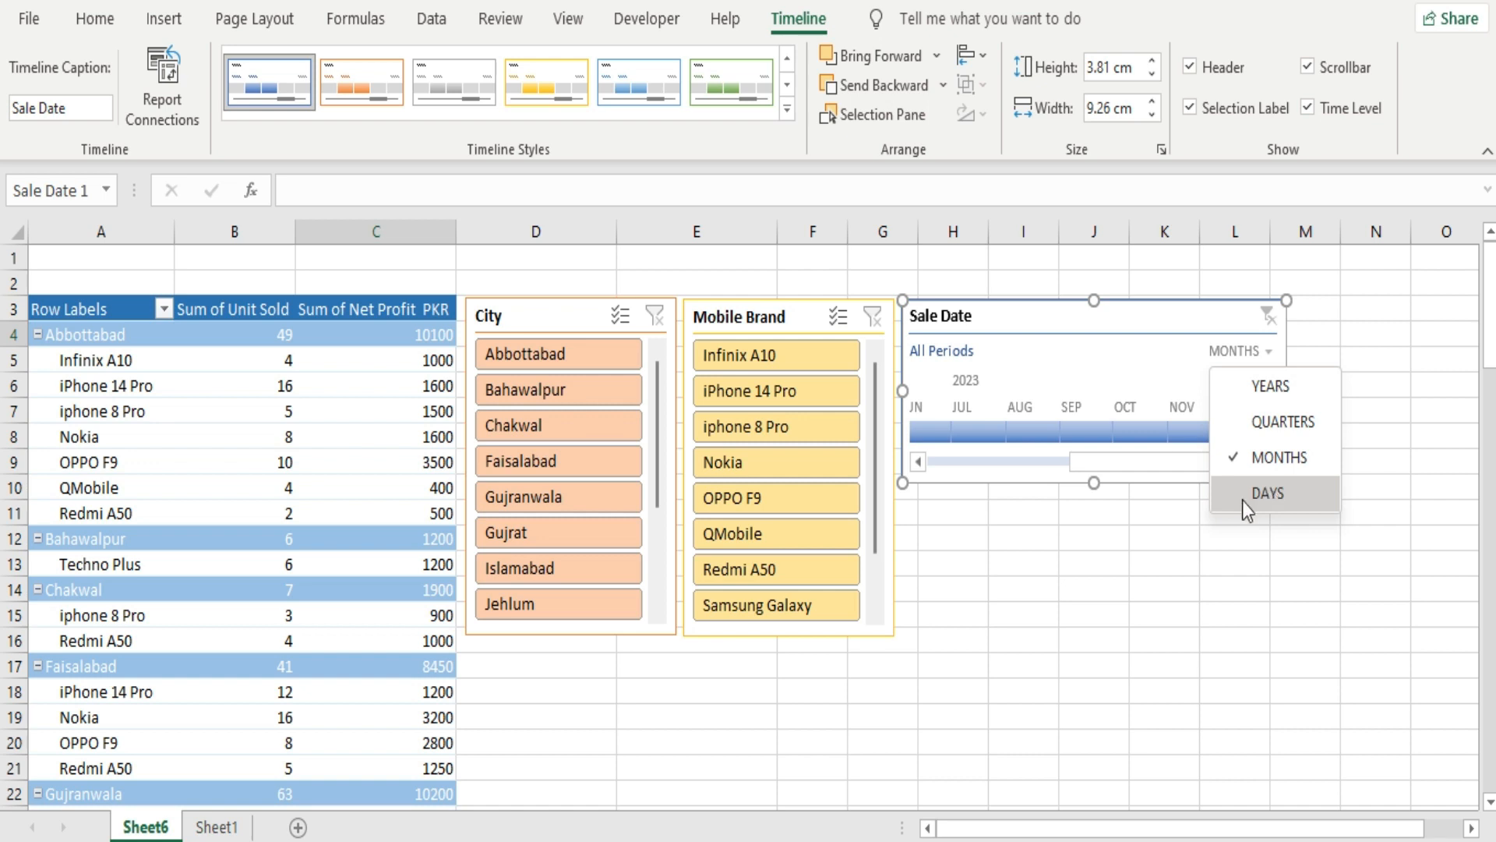
click(1269, 429)
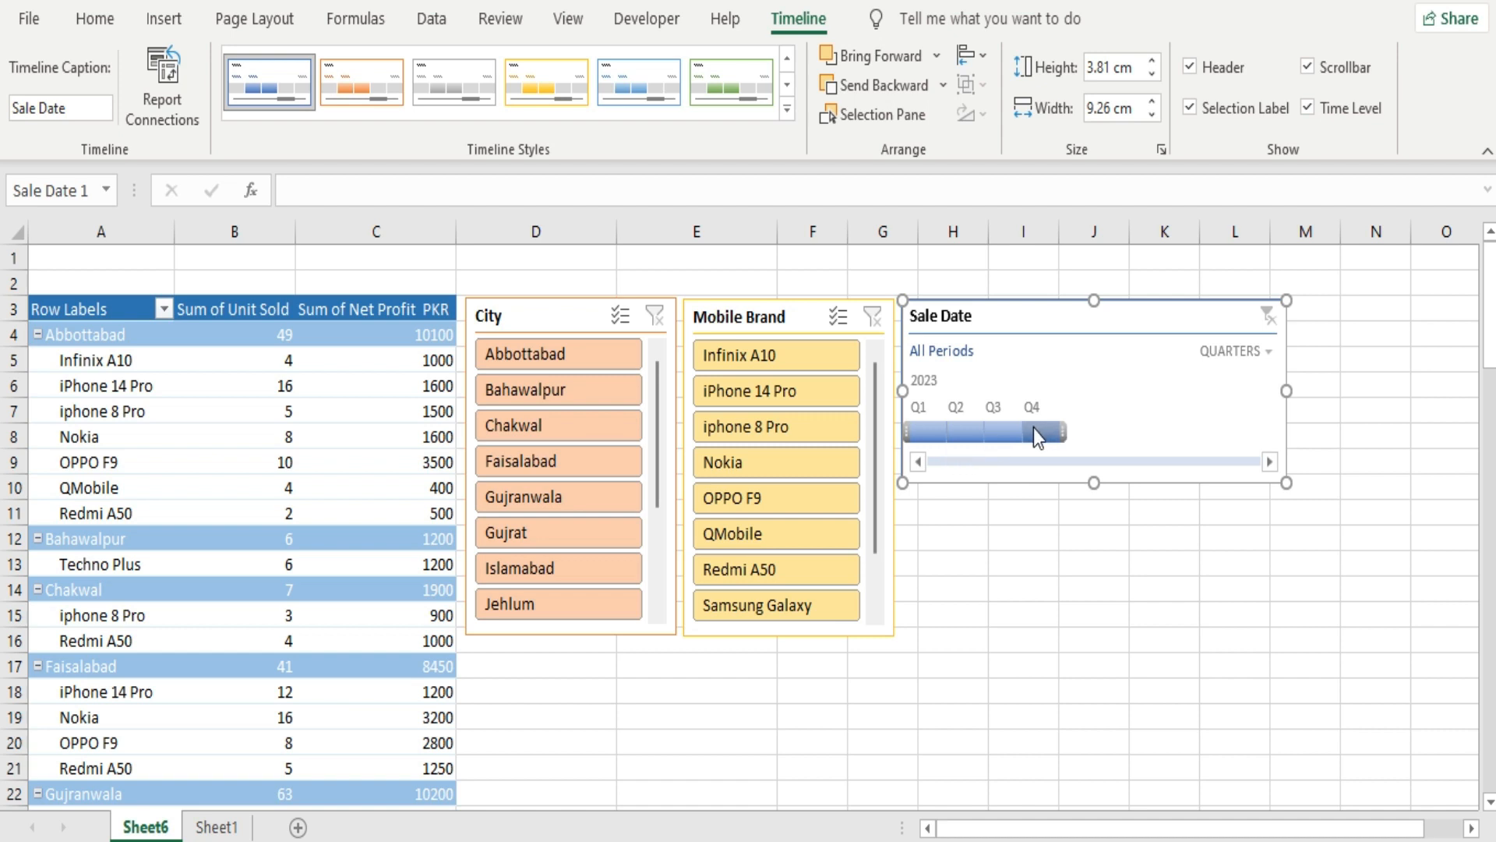
click(1266, 354)
click(1259, 462)
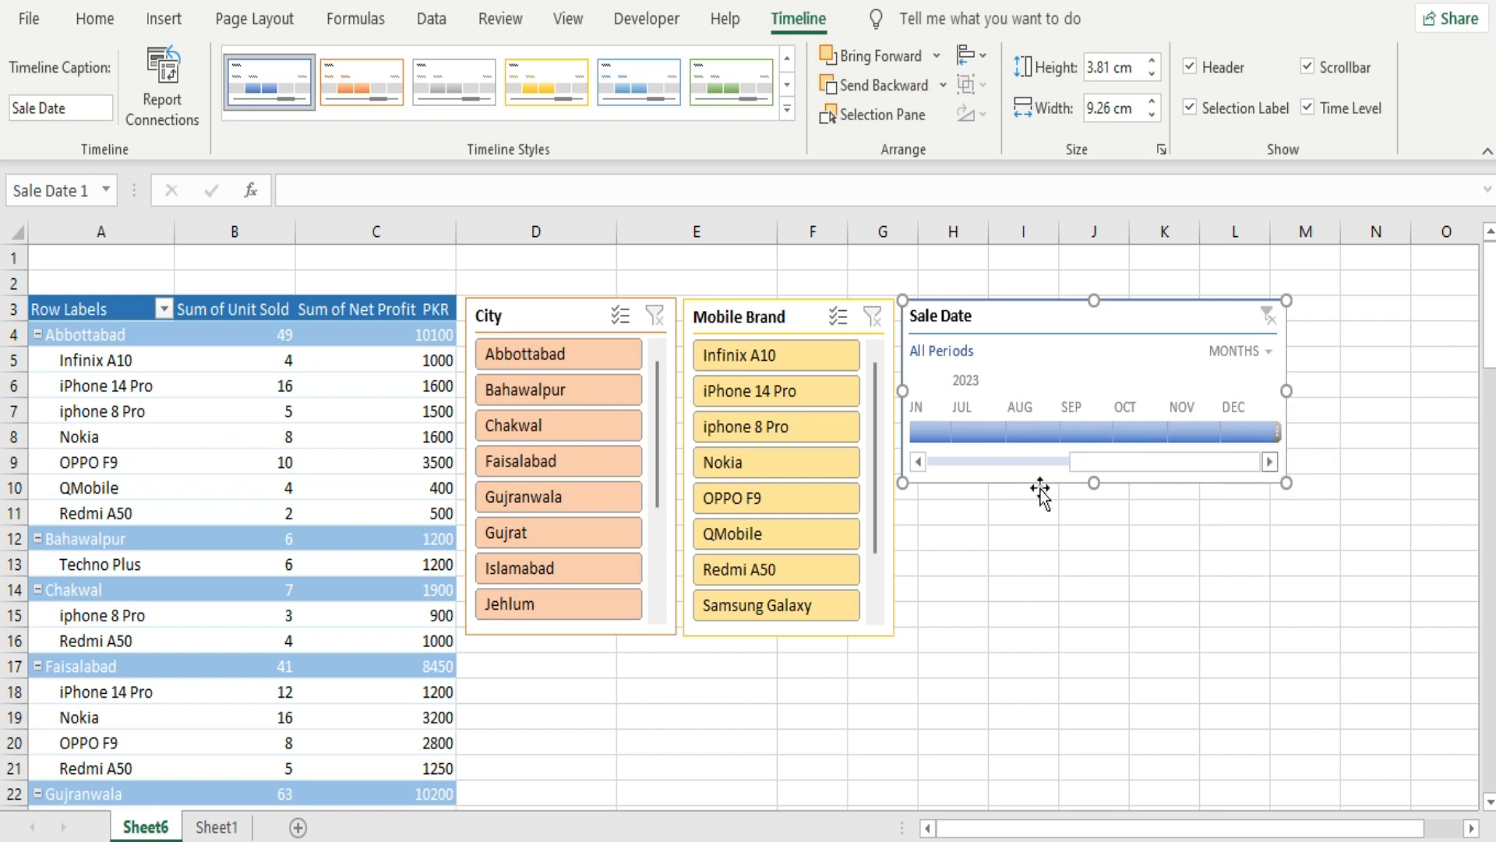
click(1267, 356)
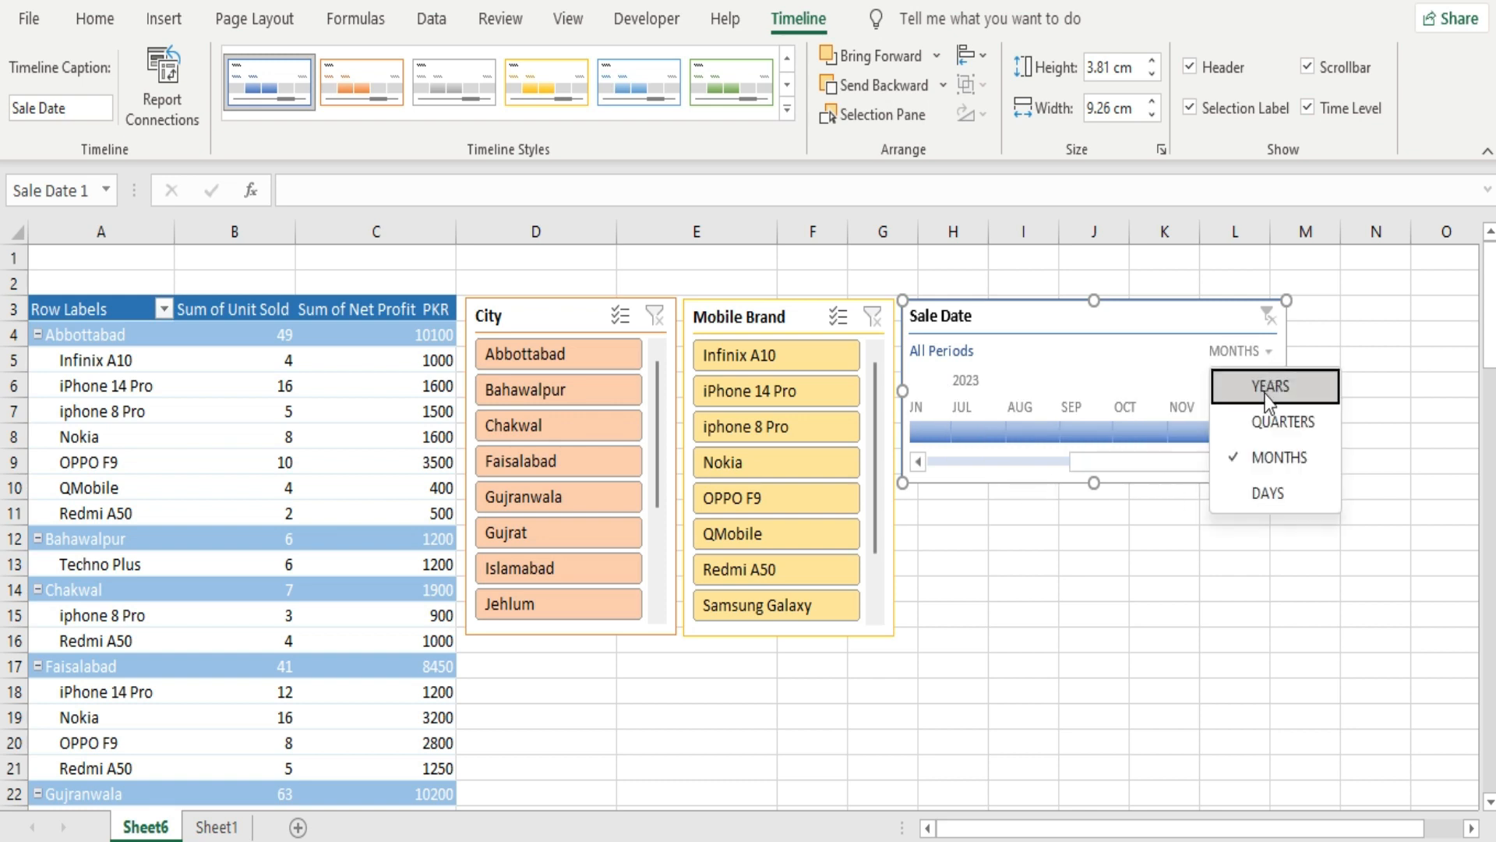
click(1269, 379)
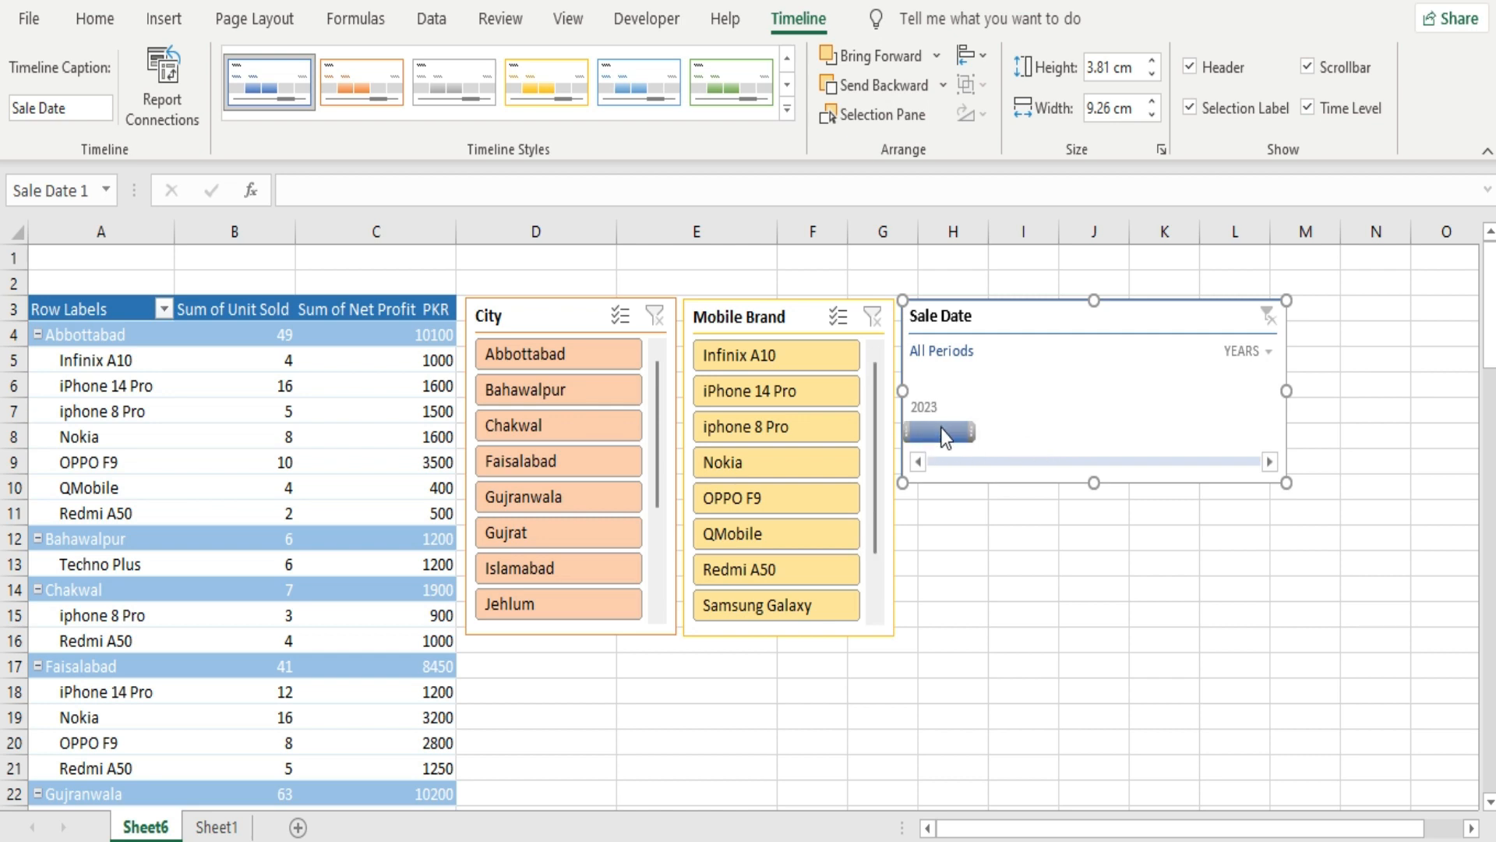
click(1264, 358)
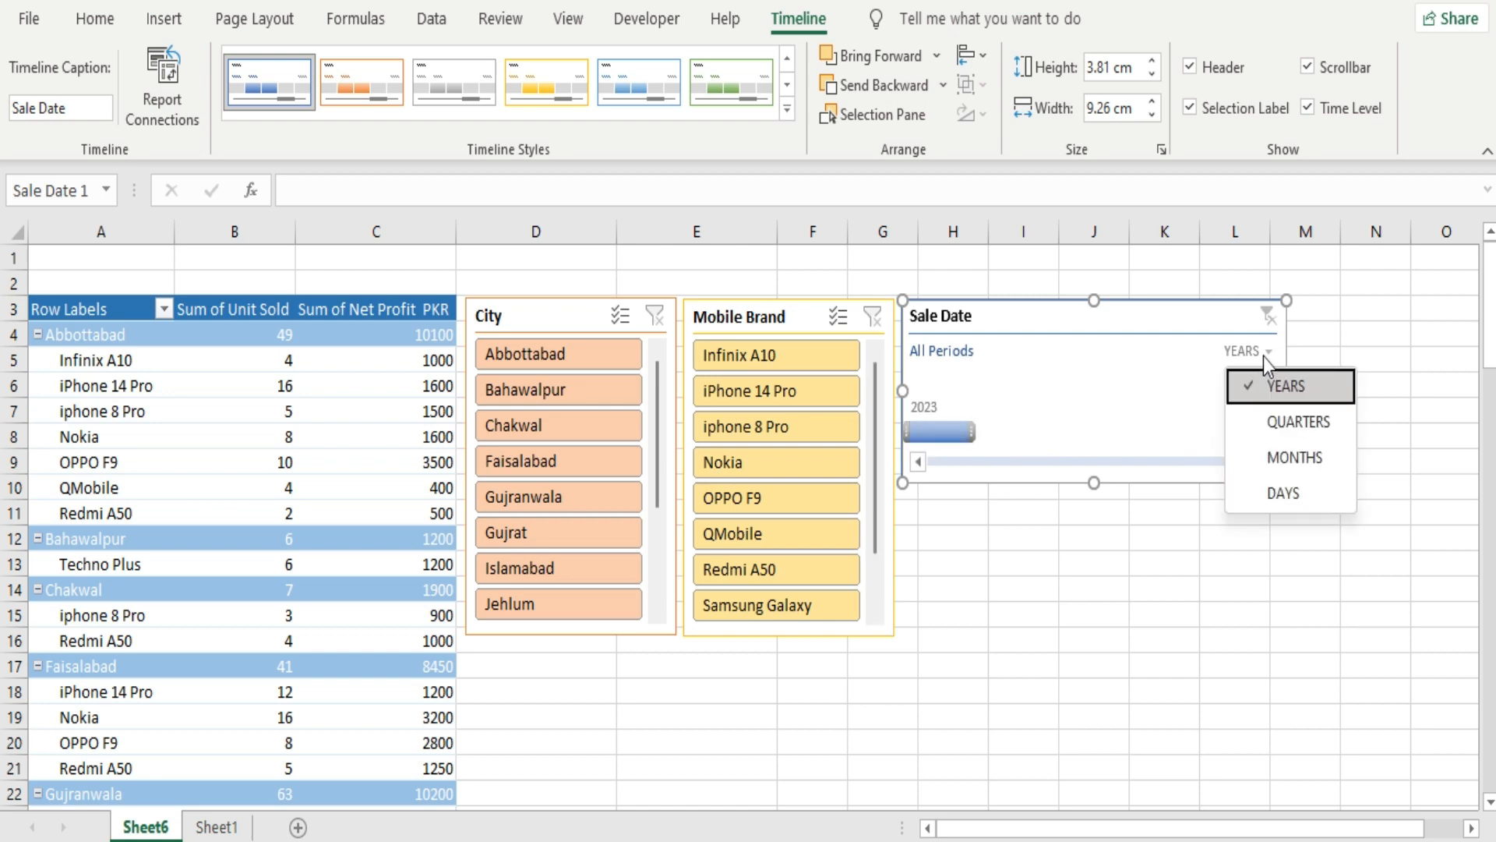
click(1291, 461)
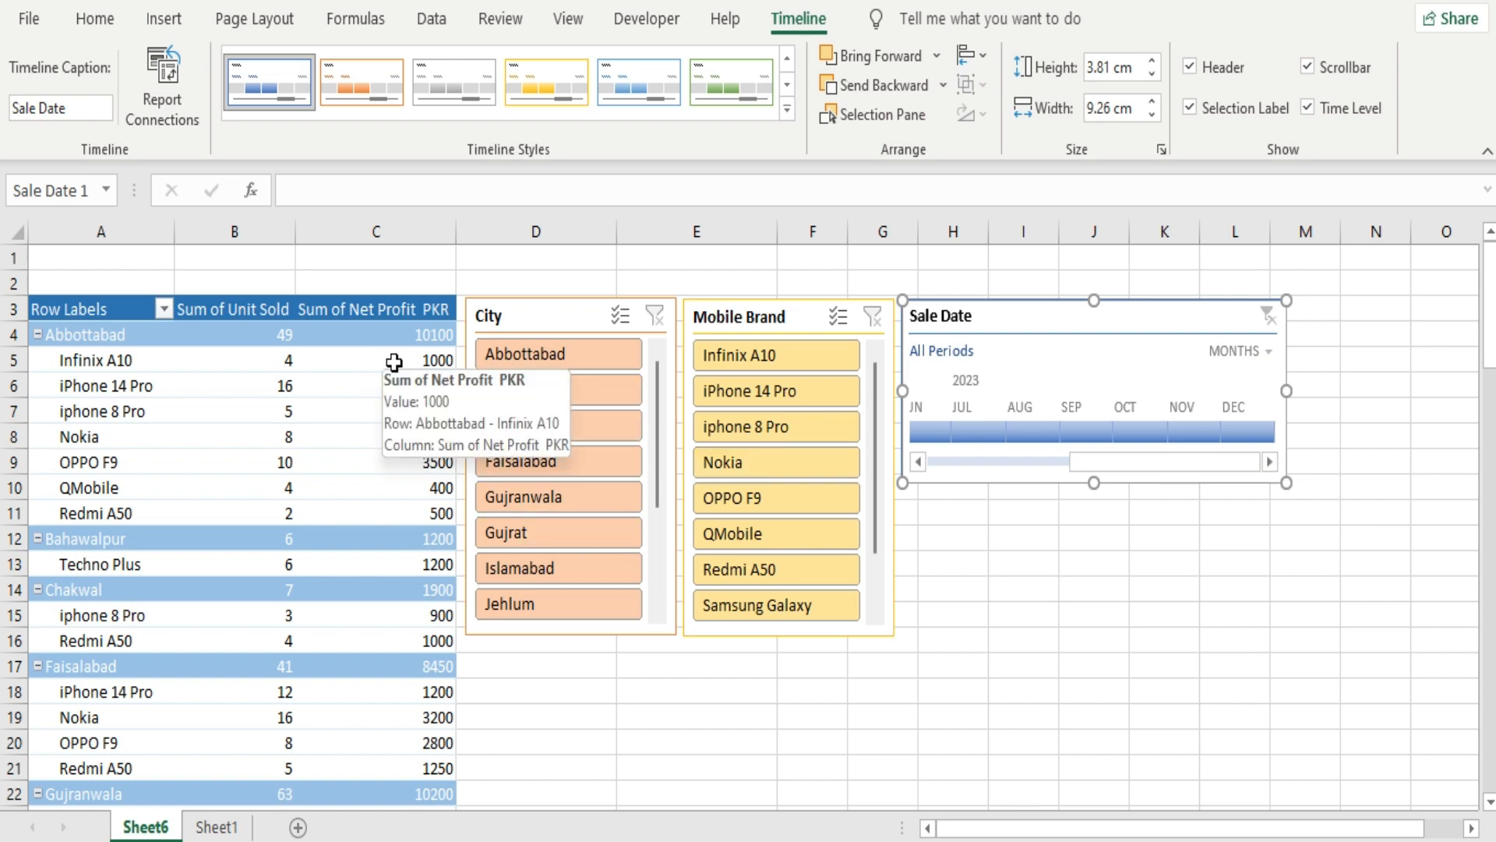
Step: Filter the PivotTable by single cities, including Abbottabad, Faisalabad, Lahore and Peshawar, and clear the City slicer's filter
click(527, 357)
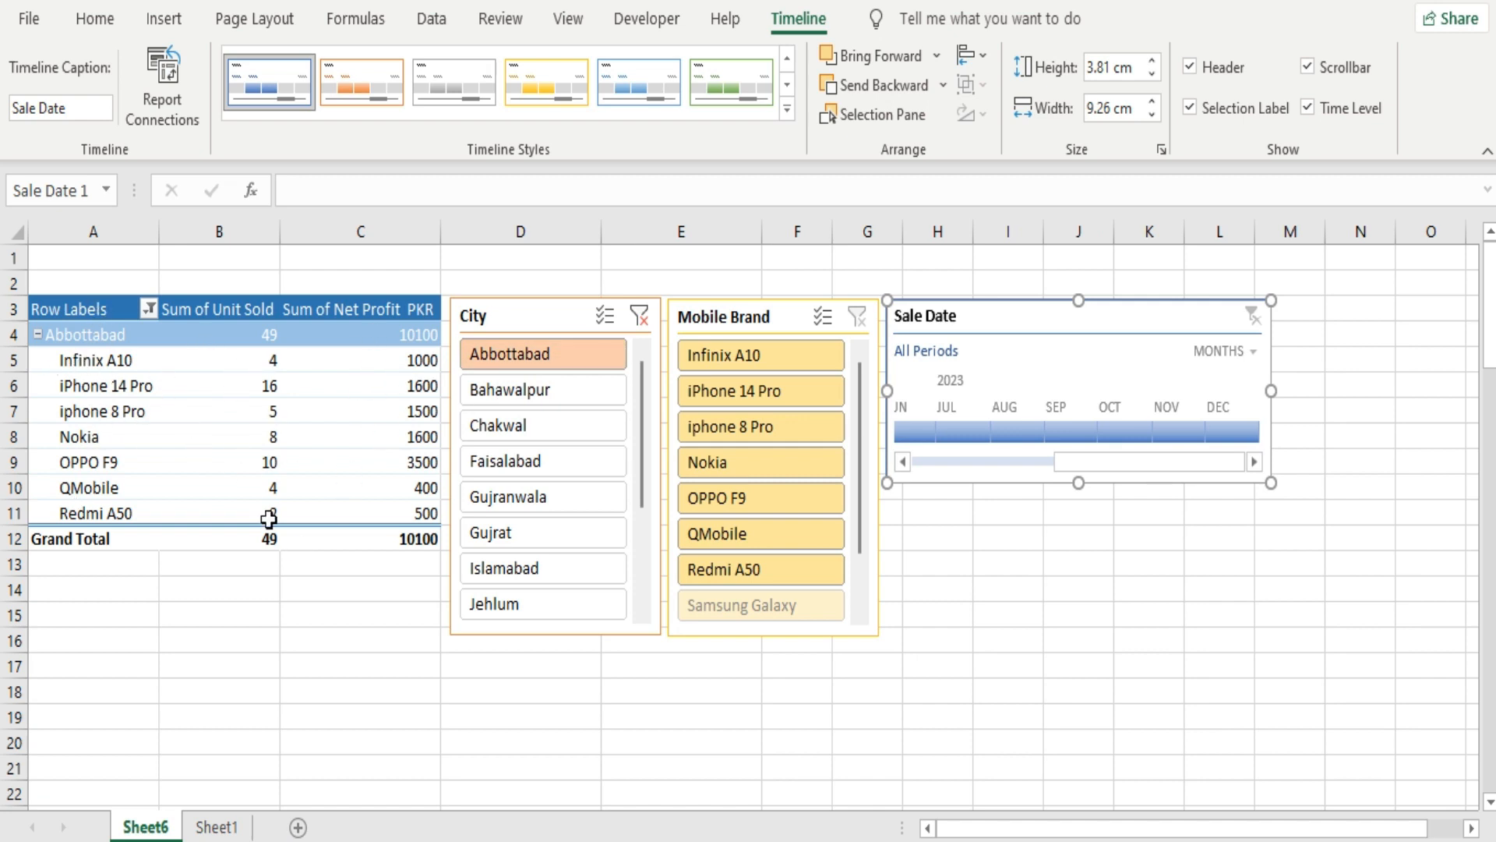
click(507, 395)
click(504, 466)
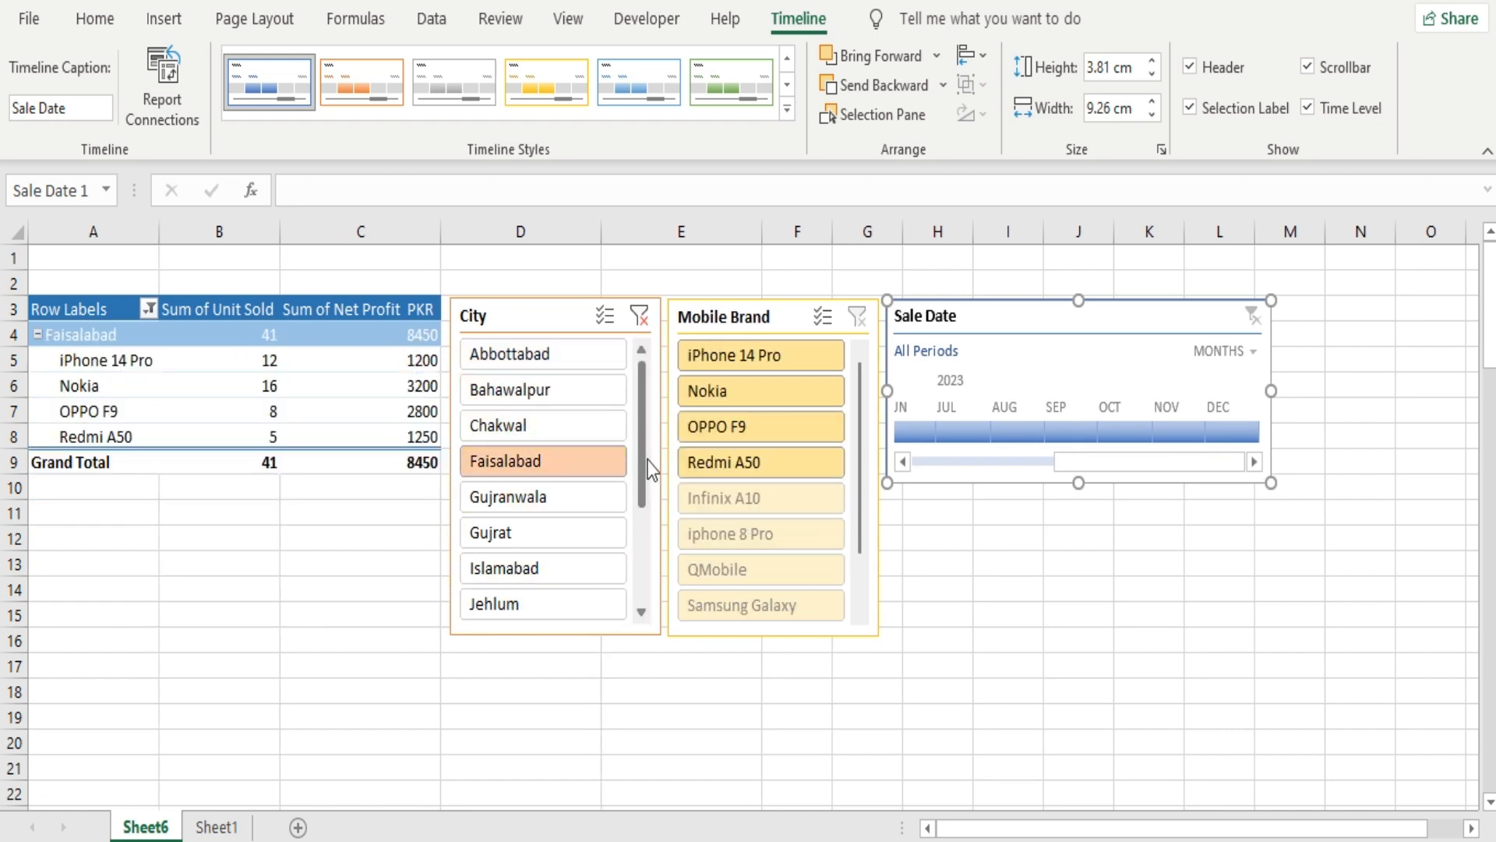
scroll(644, 471, down, 3)
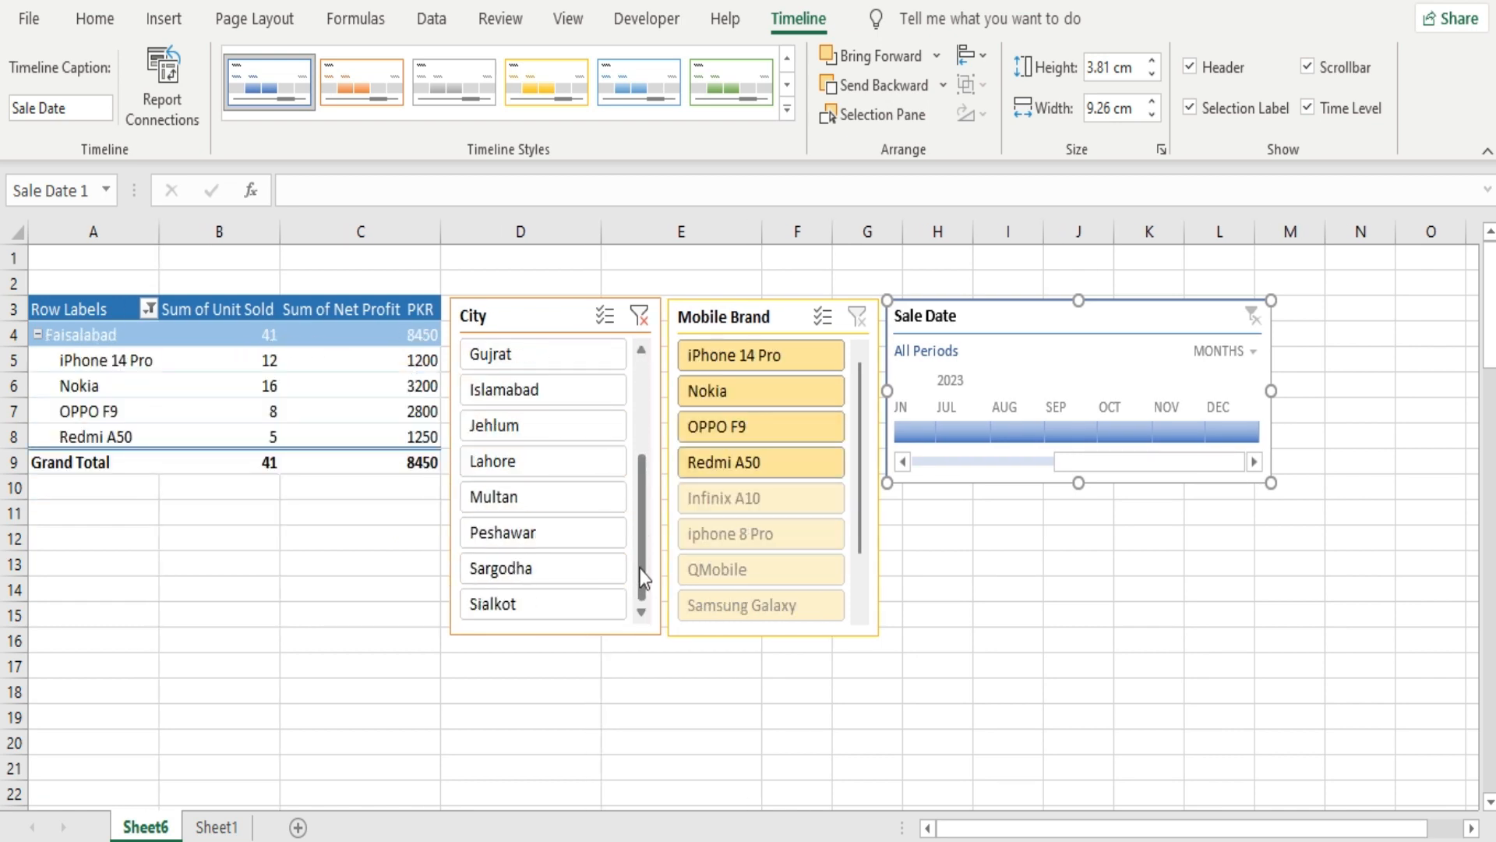
click(511, 465)
click(512, 505)
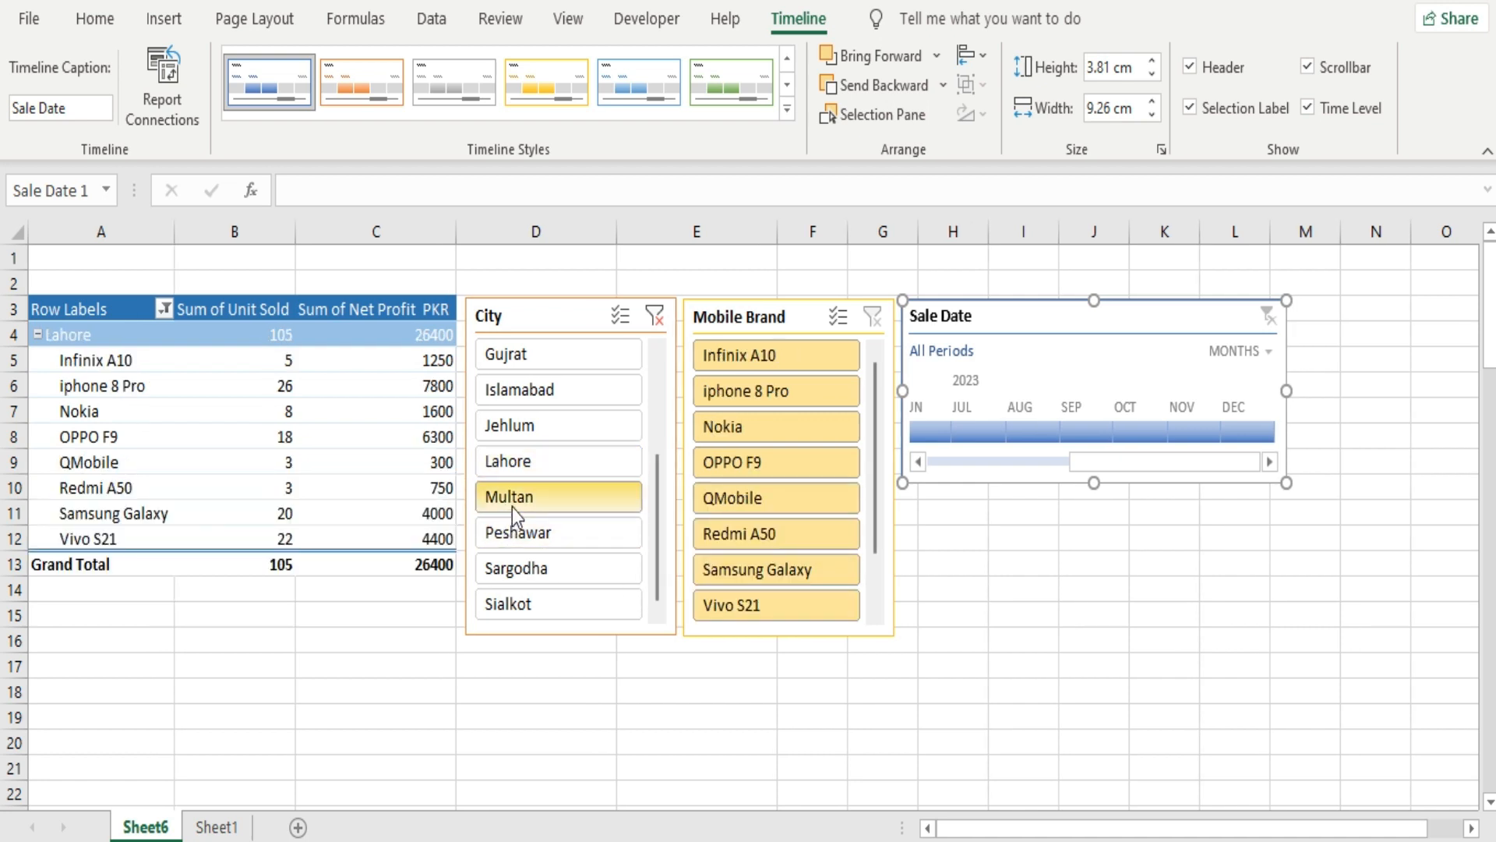
click(514, 533)
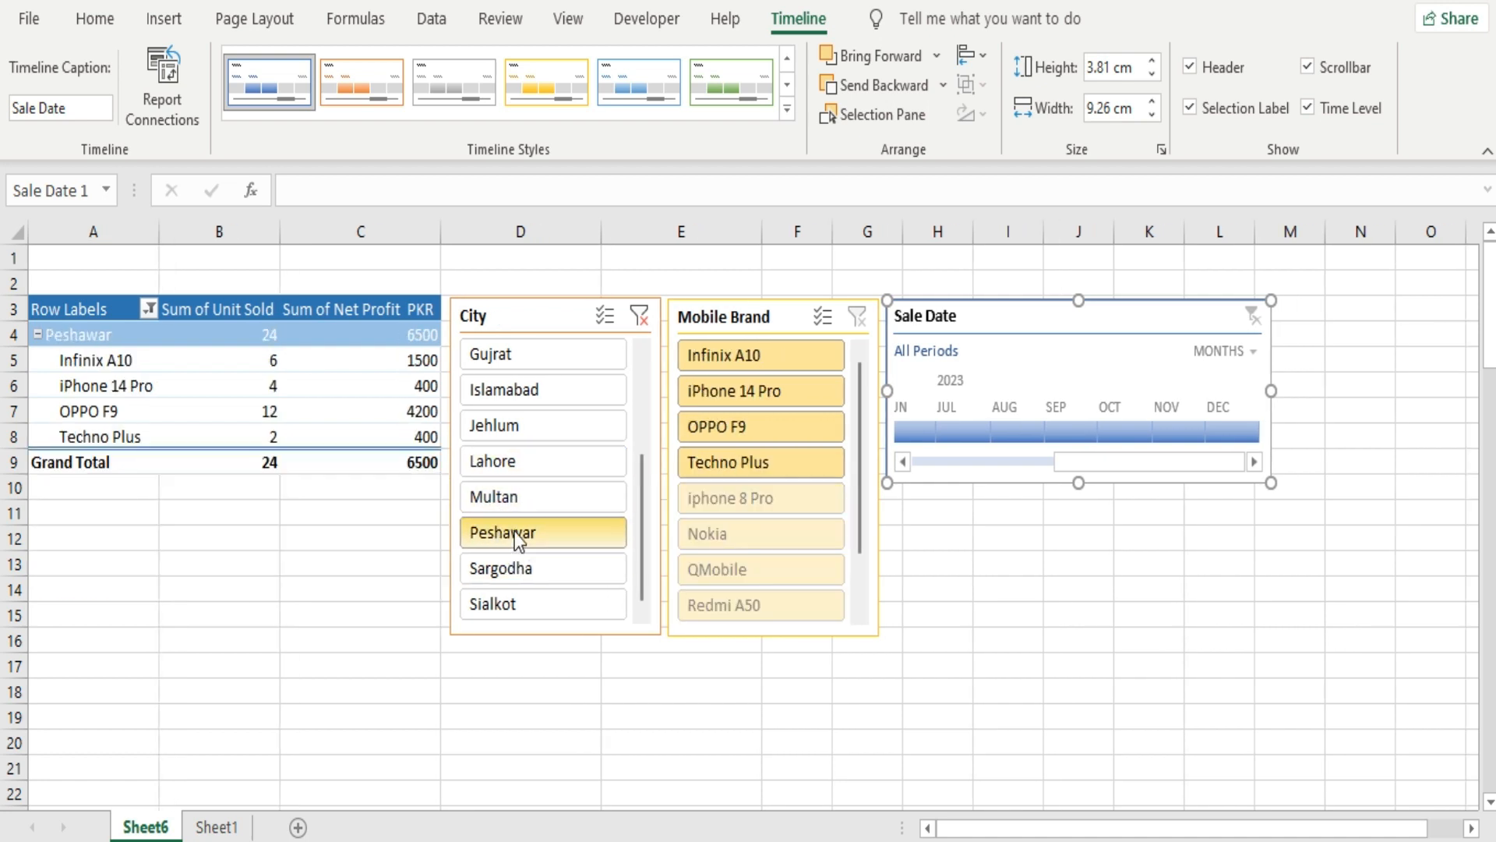
scroll(645, 499, up, 3)
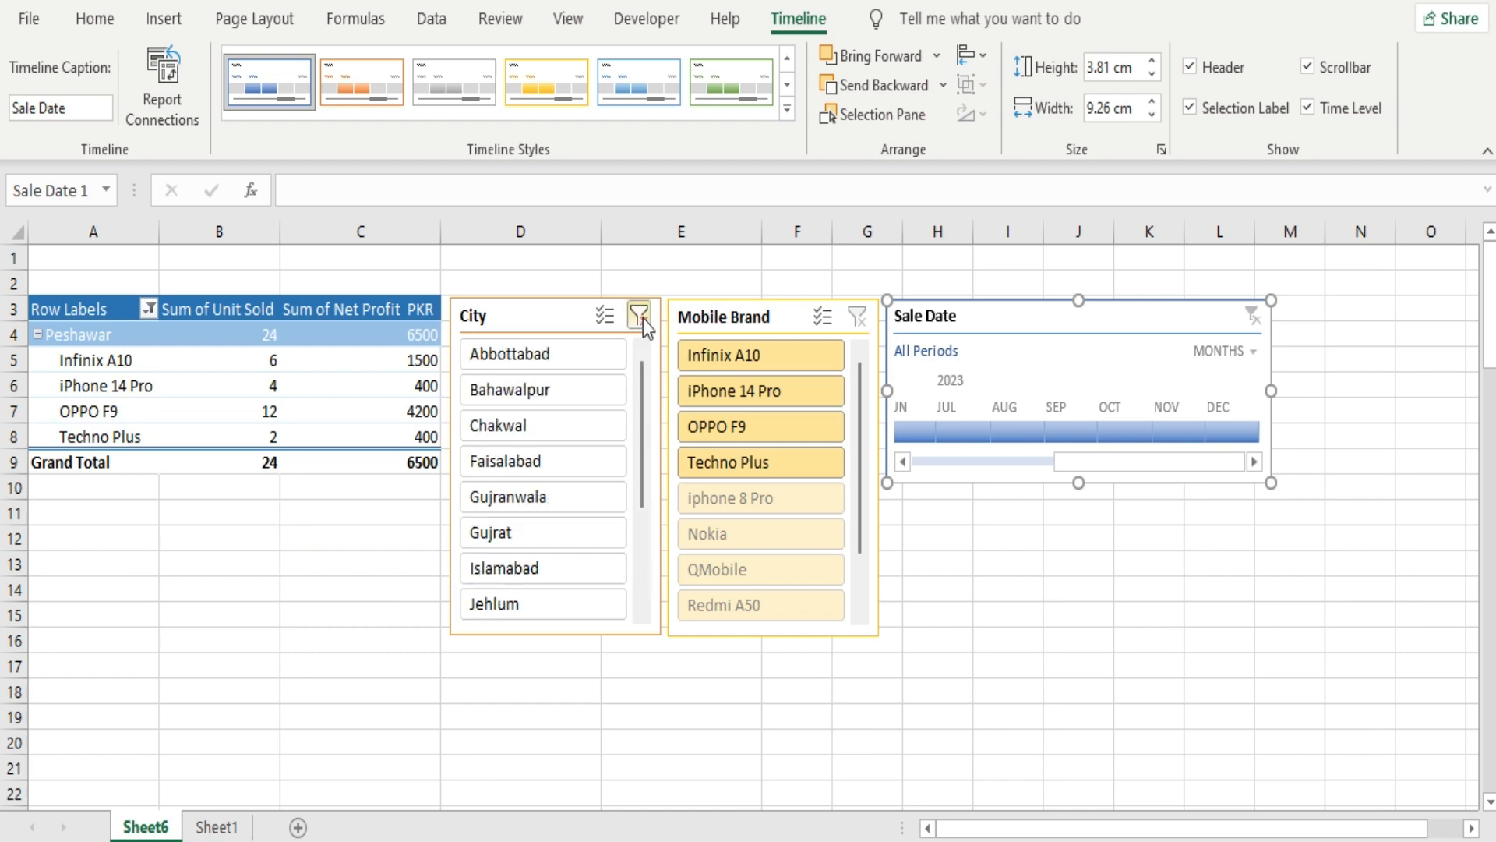
click(640, 315)
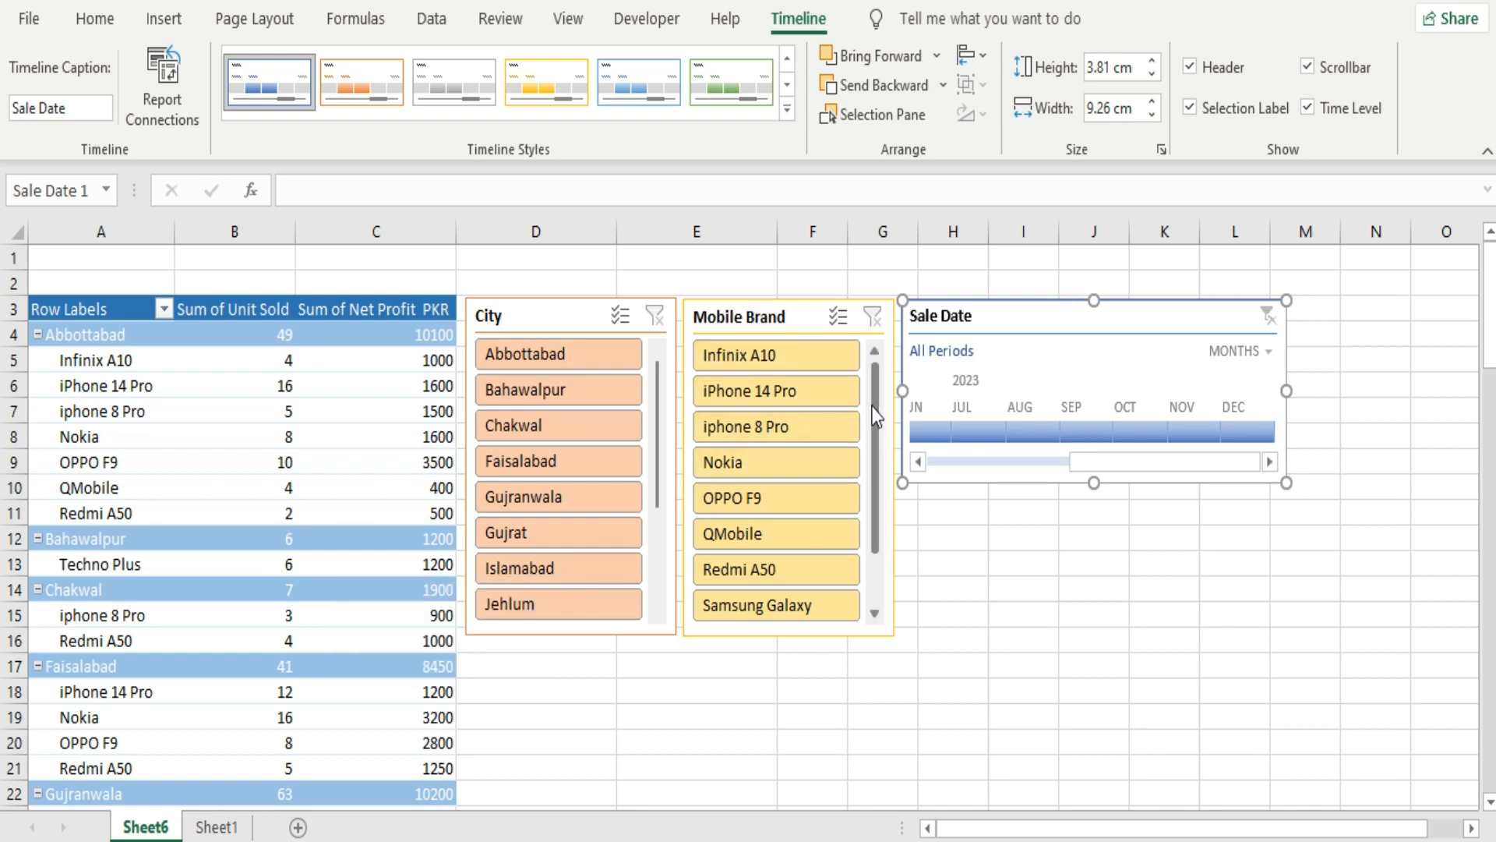
Step: Filter the PivotTable by Infinix A10, iPhone 14 Pro and Nokia one at a time, and clear the Mobile Brand slicer's filter
click(765, 361)
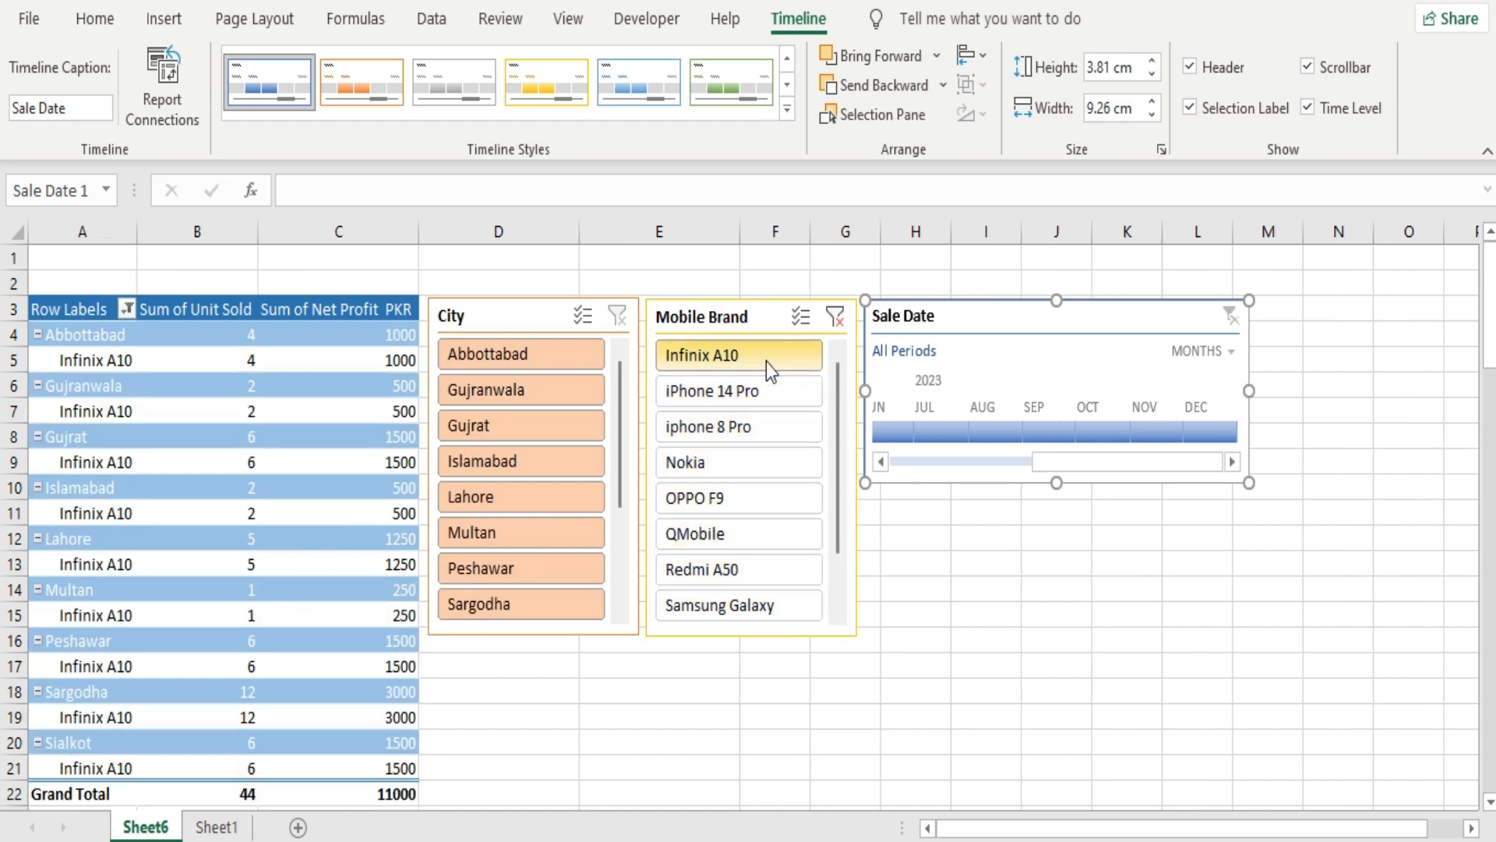
click(715, 398)
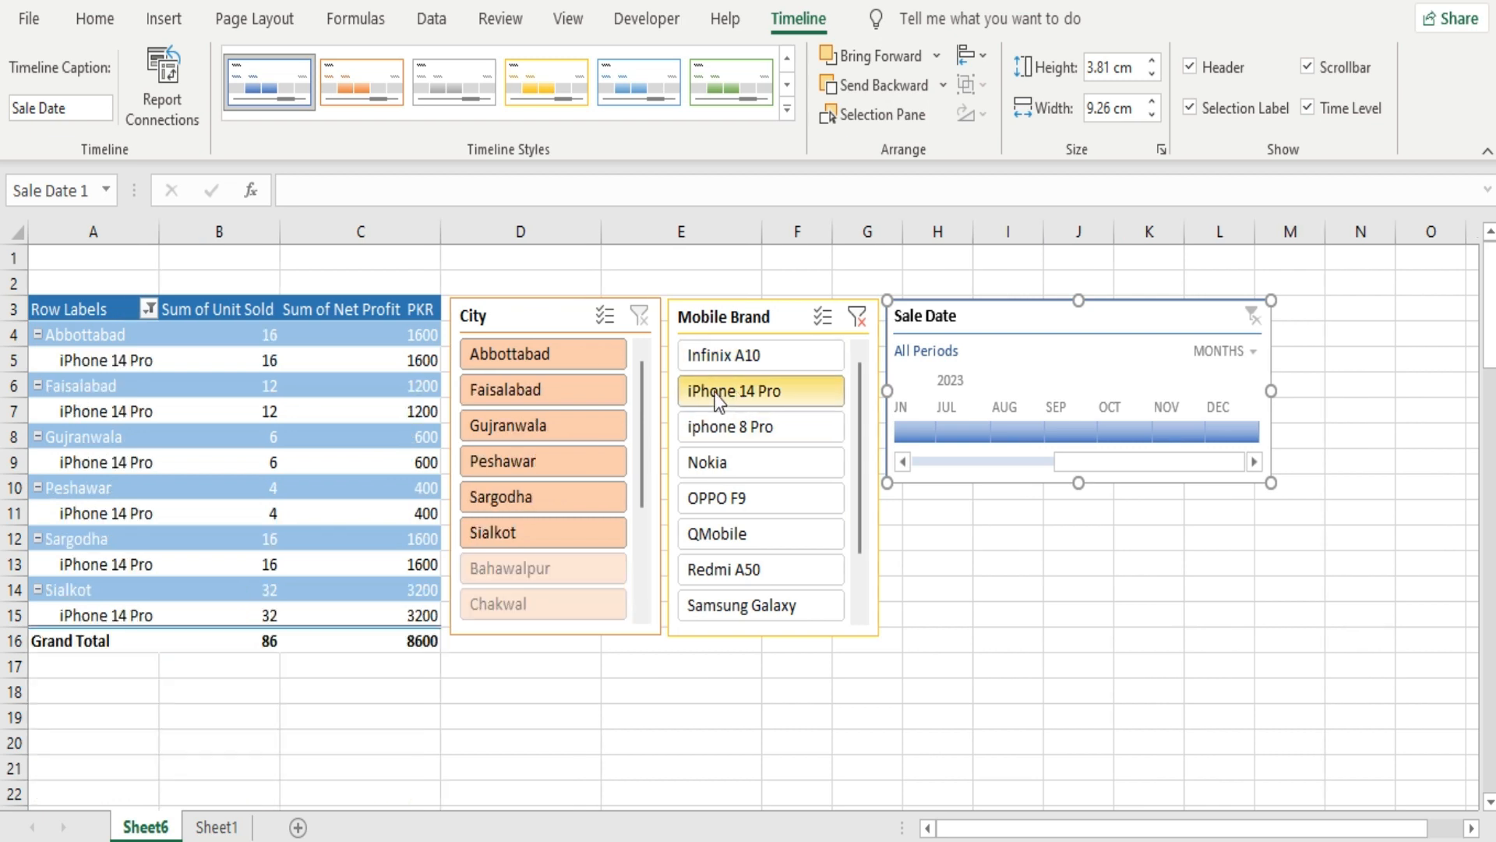
click(716, 467)
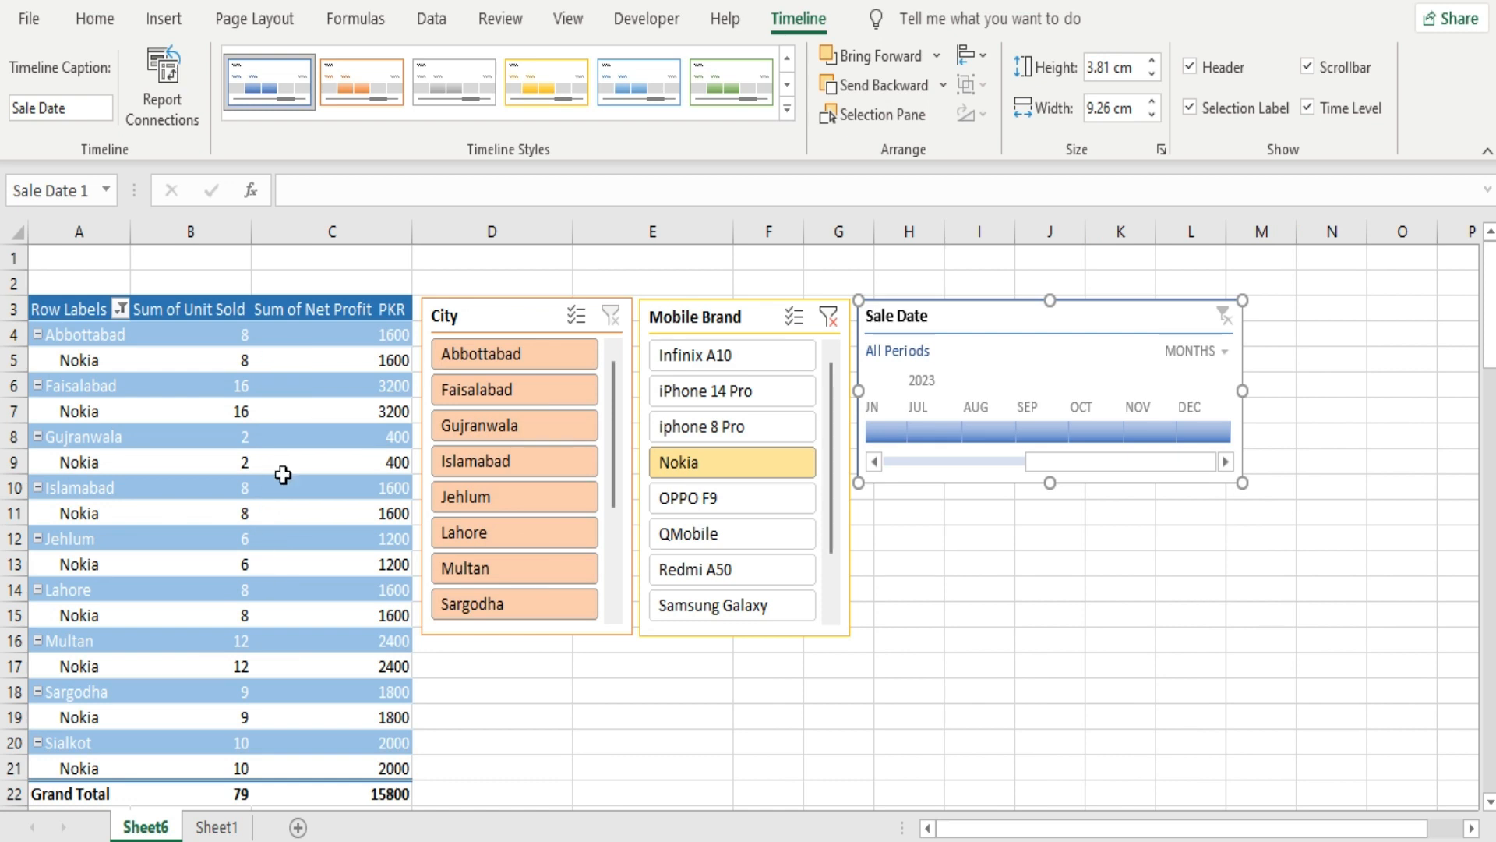
click(828, 316)
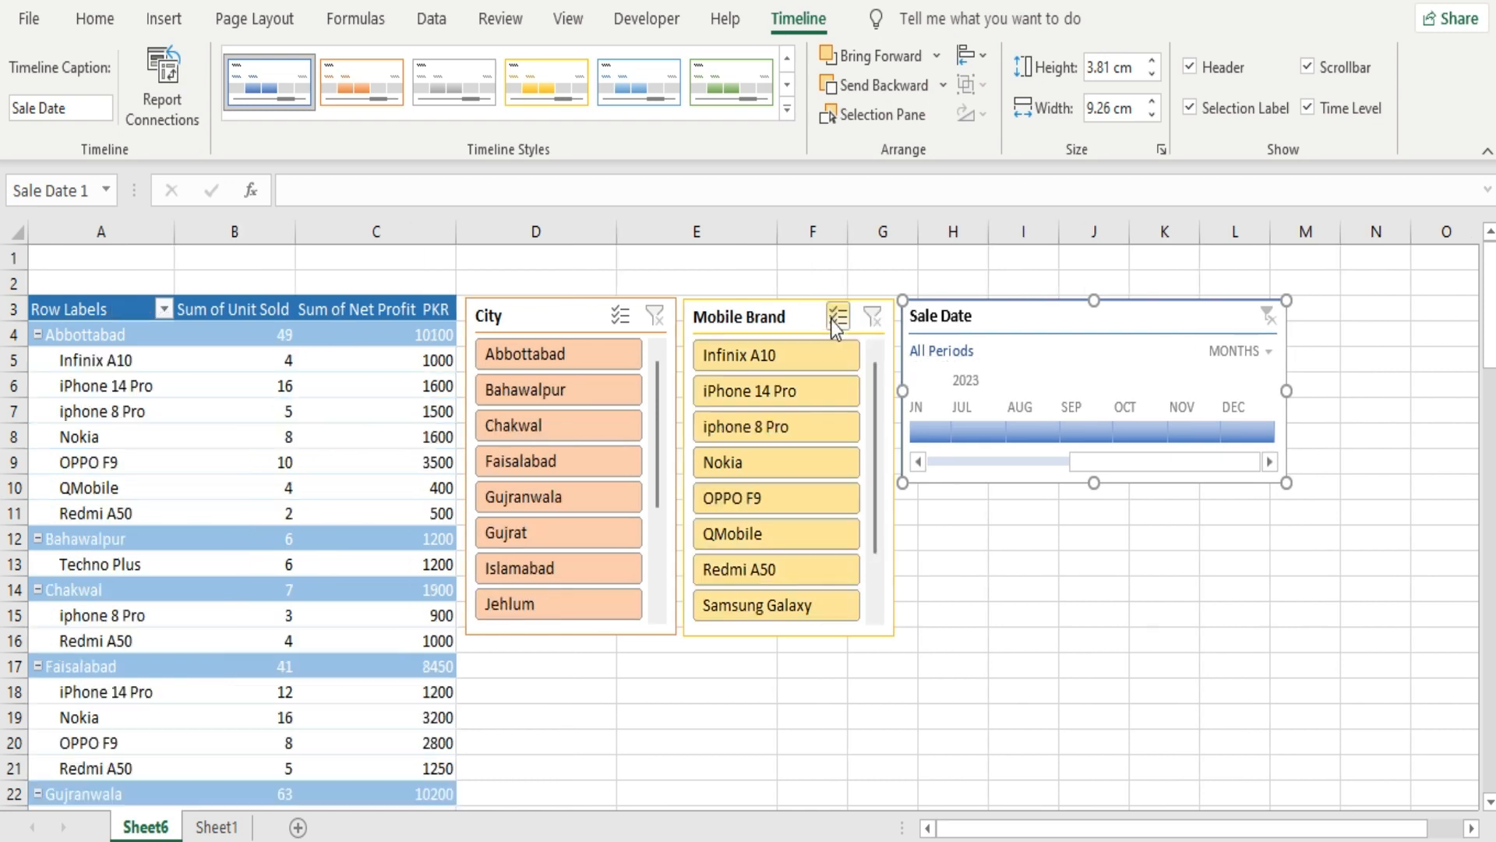
mouse_move(376, 469)
click(394, 362)
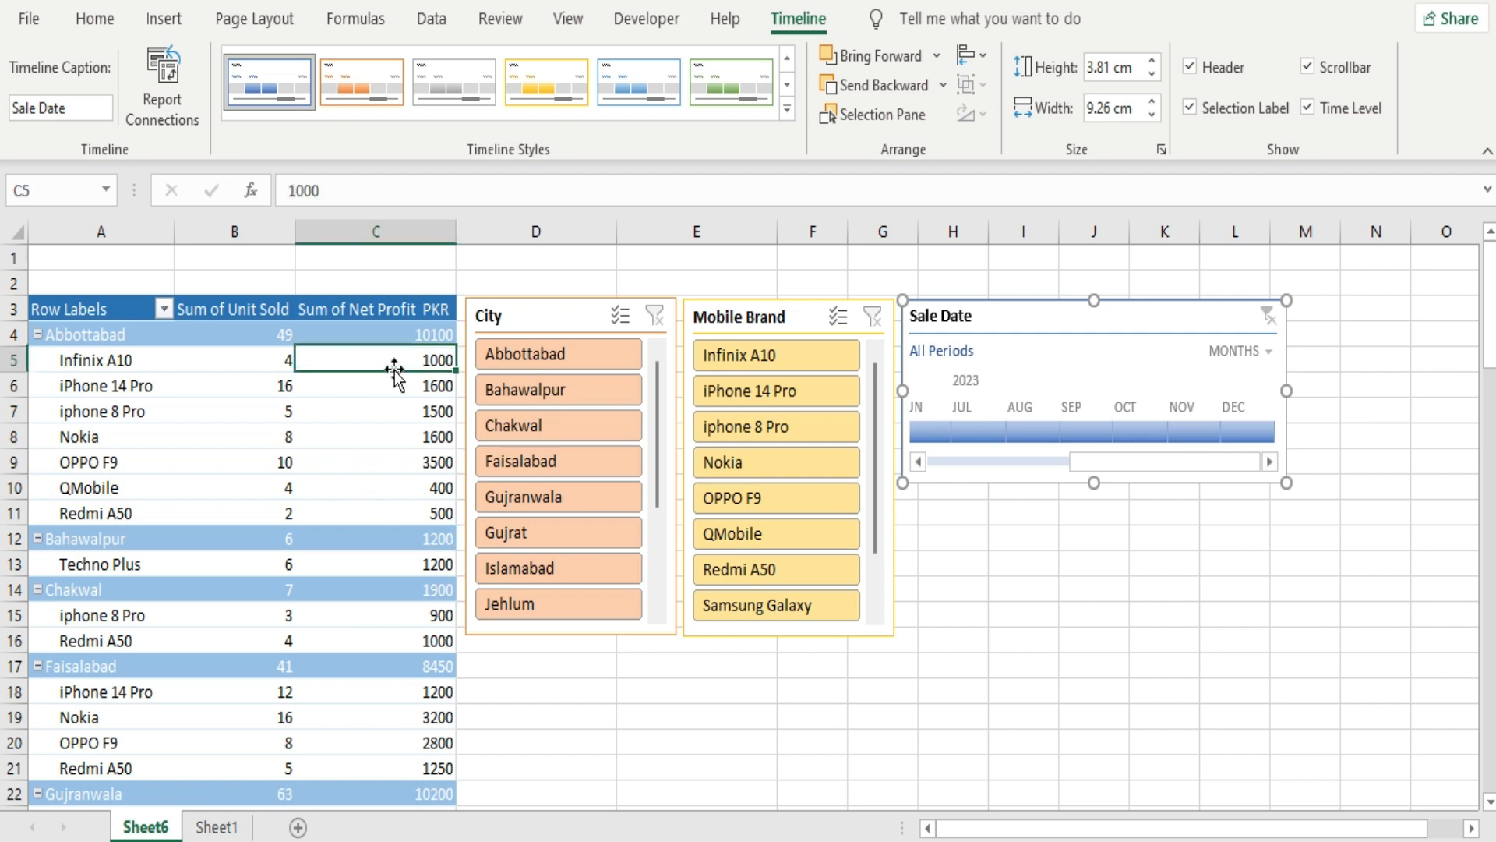
click(805, 711)
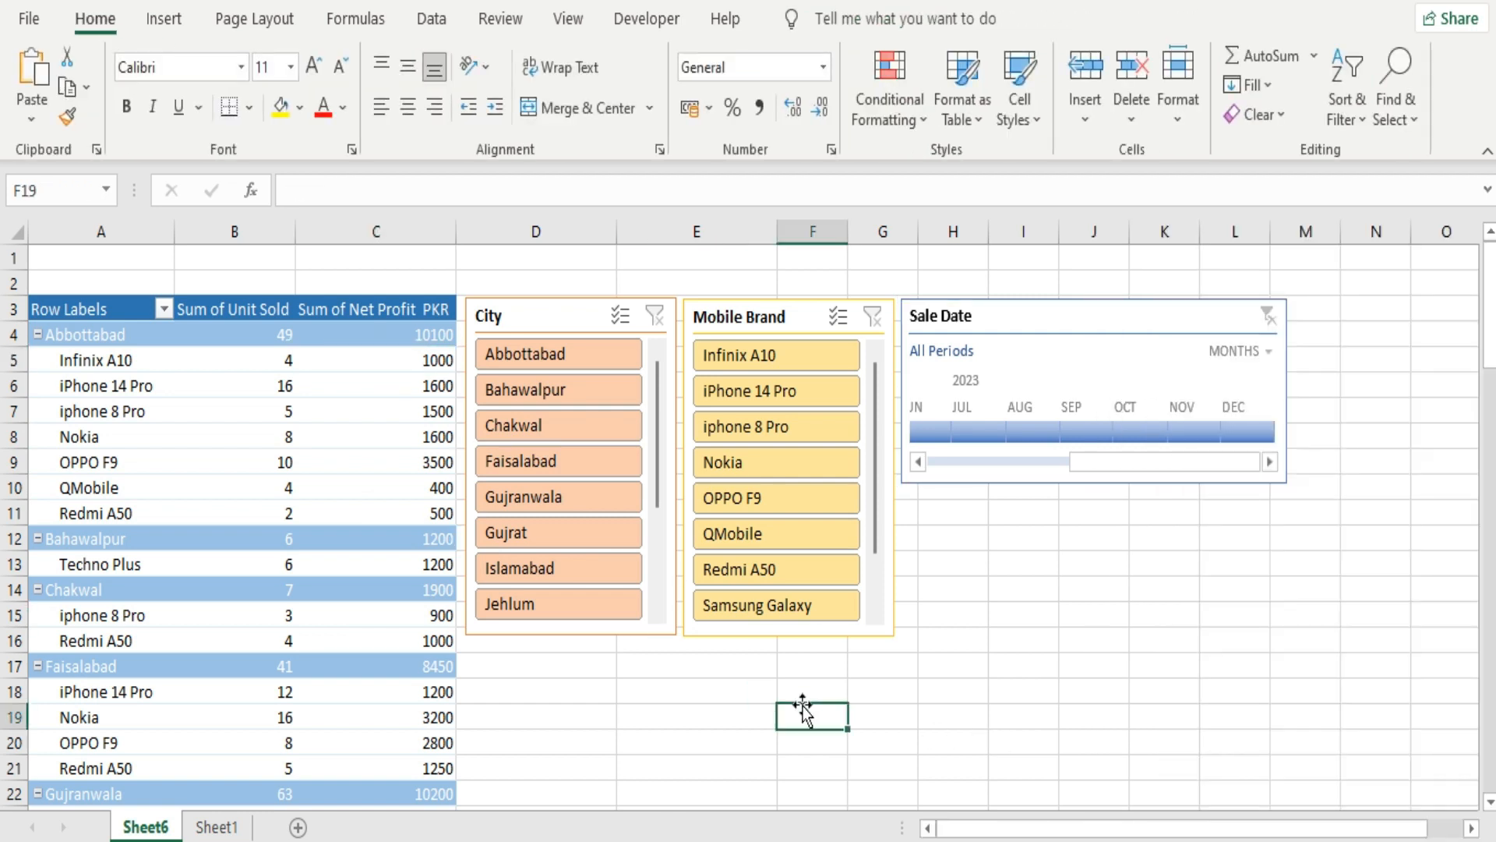